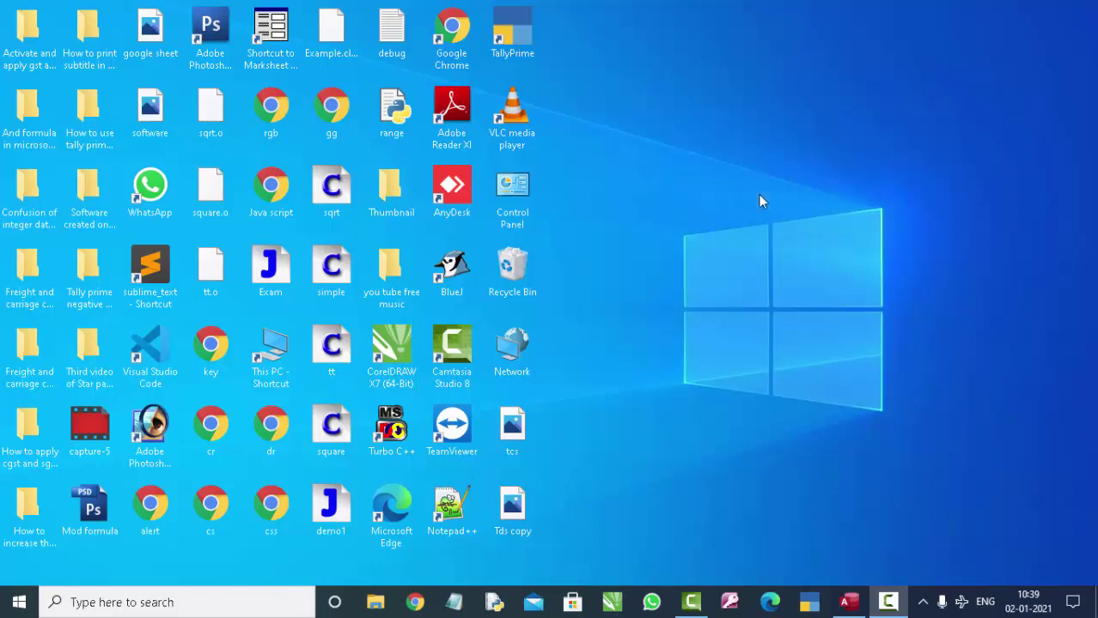
Refresh the Windows desktop from its right-click menu.
right_click(709, 104)
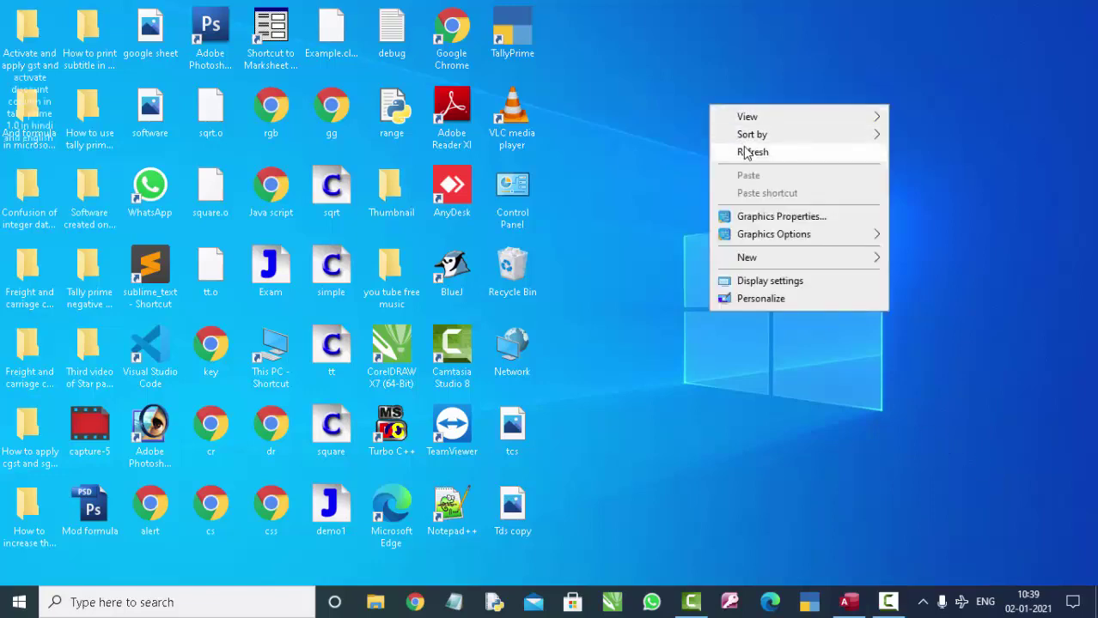
click(745, 151)
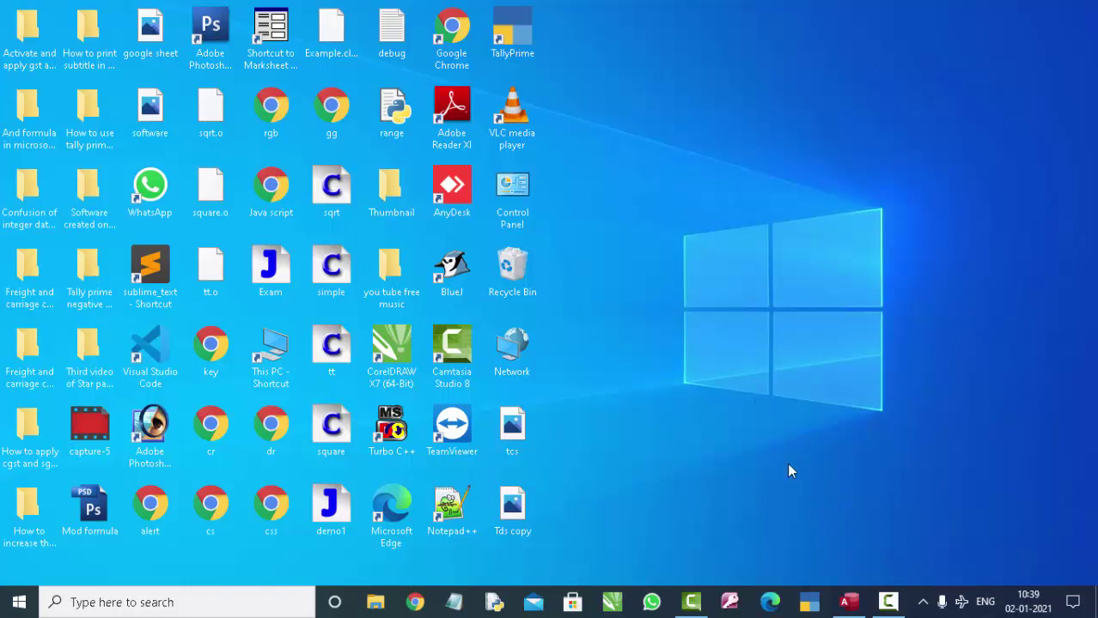
Create a blank Access database and save its first table as Category in Design view.
click(849, 602)
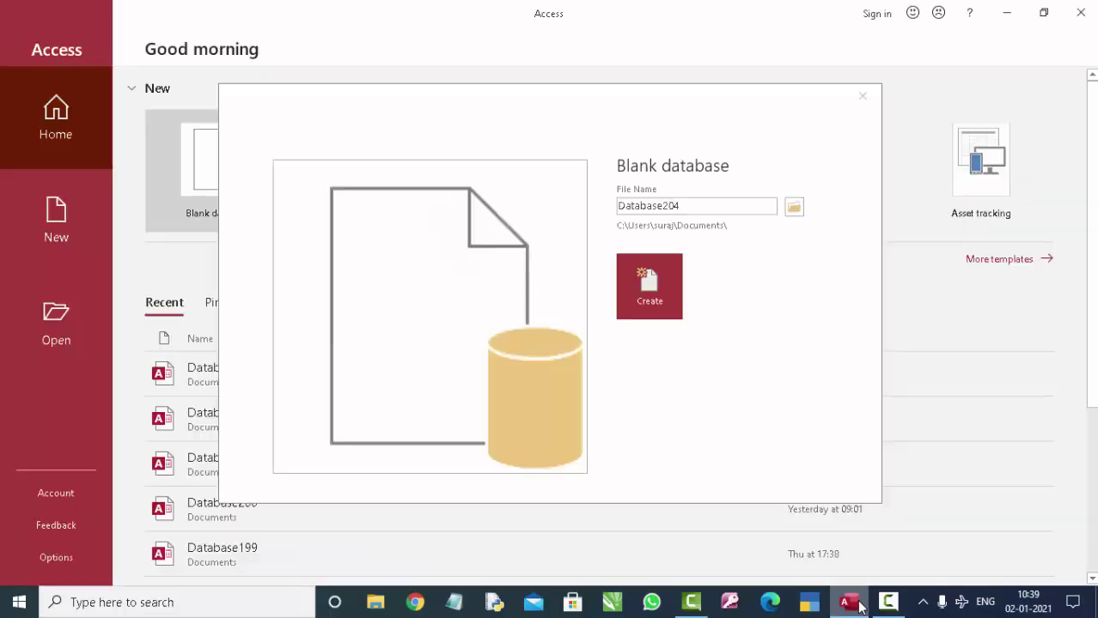
click(582, 342)
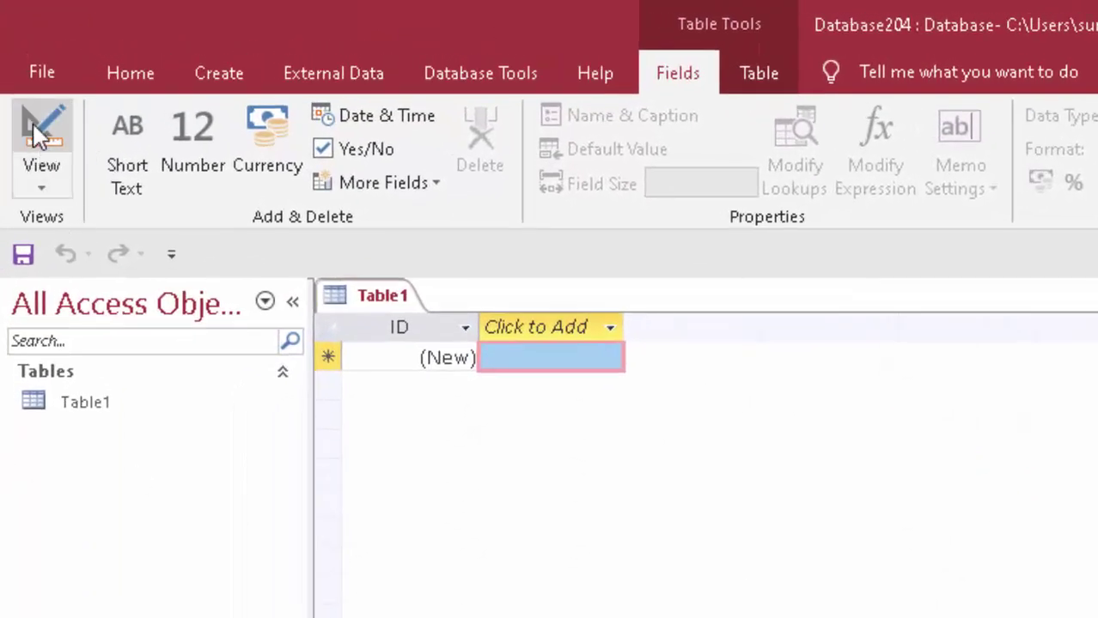
click(32, 121)
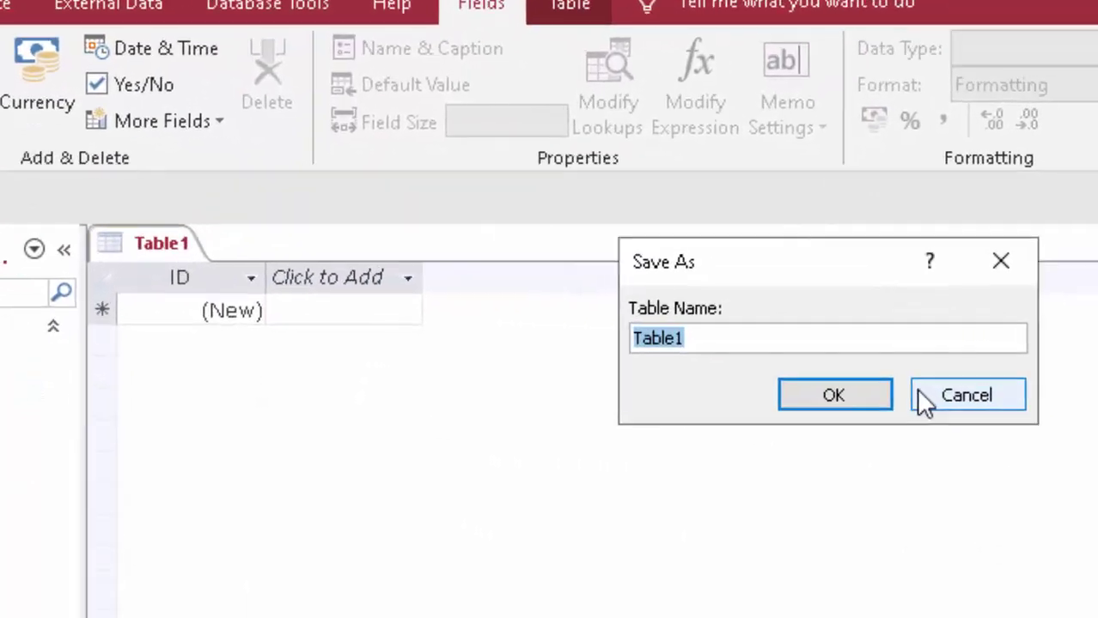
click(620, 340)
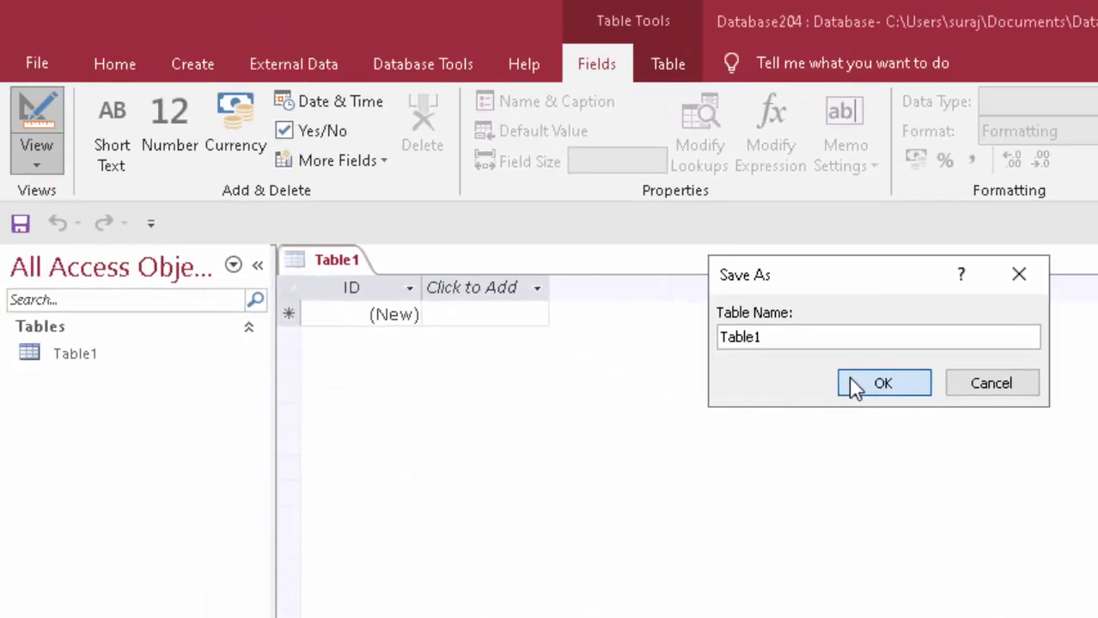
key(ctrl+a)
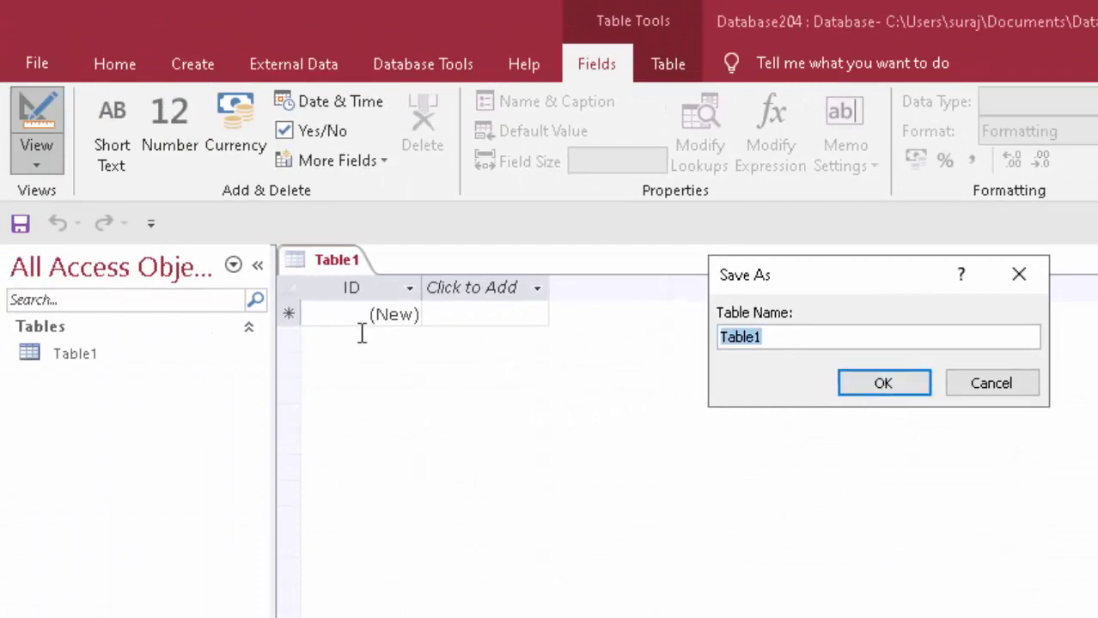
key(BackSpace)
text(C)
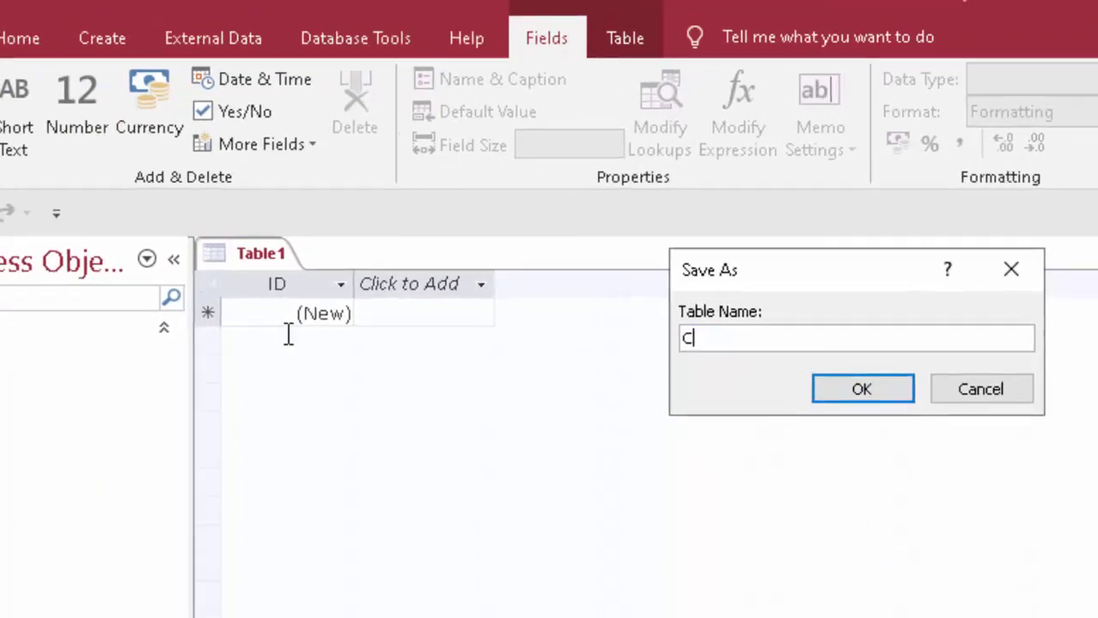
text(atego)
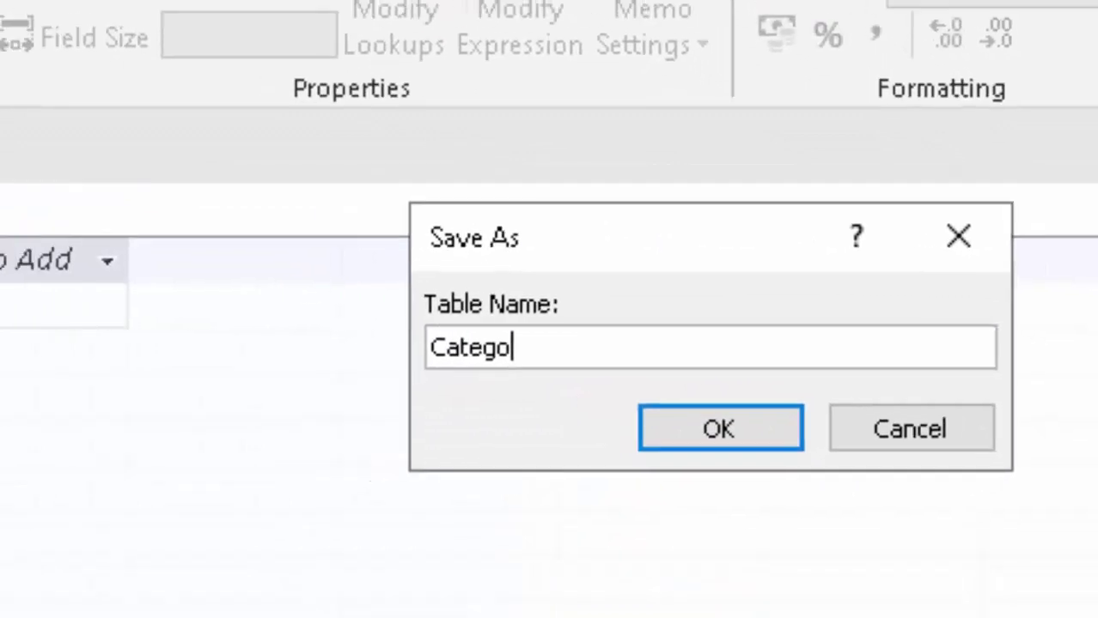
text(ry)
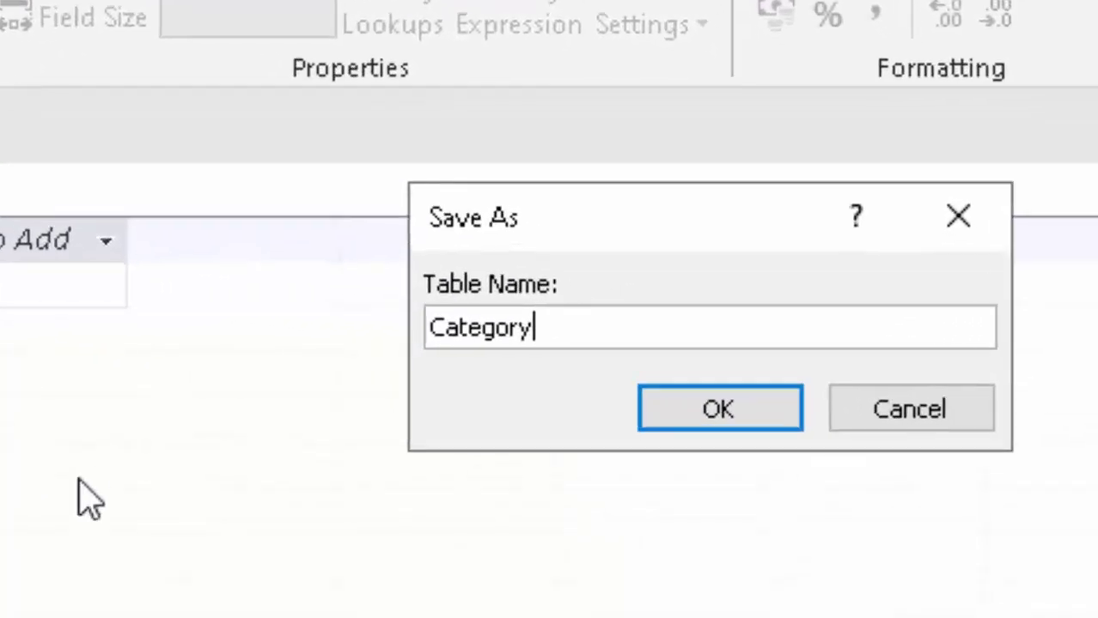
click(826, 394)
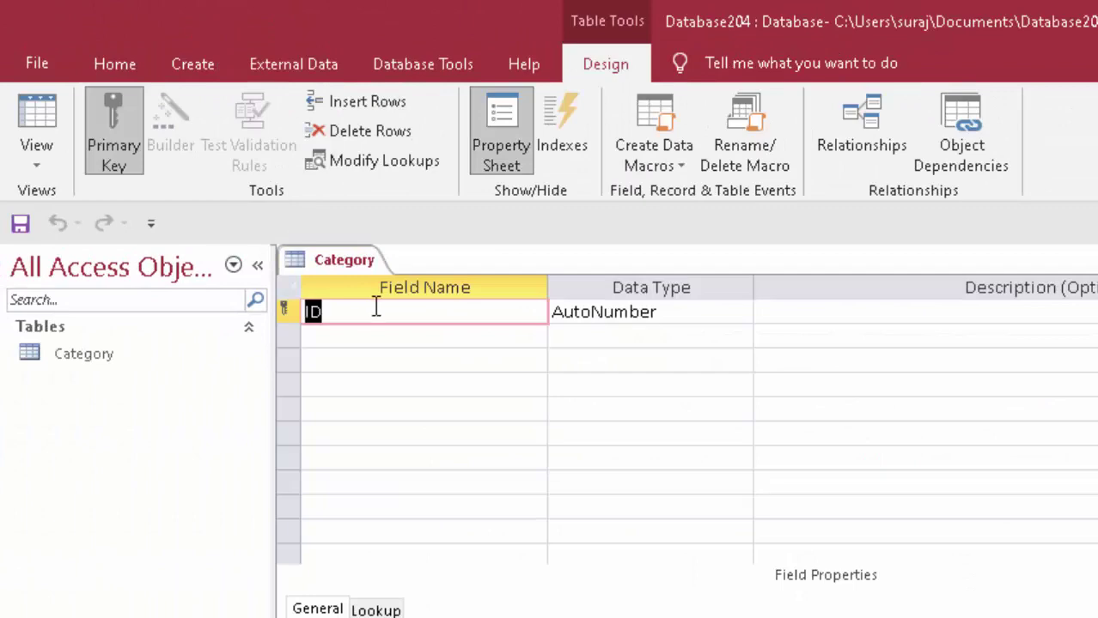
Rename the ID field to Category as Short Text, then save and switch to Datasheet view.
key(BackSpace)
text(Ca)
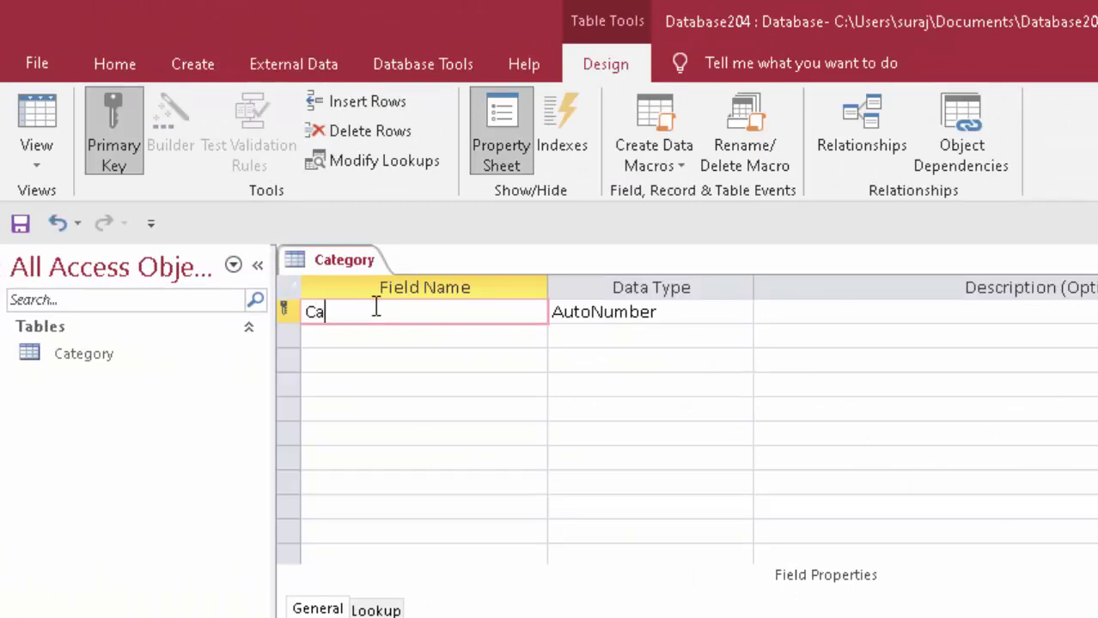
text(te)
text(gory)
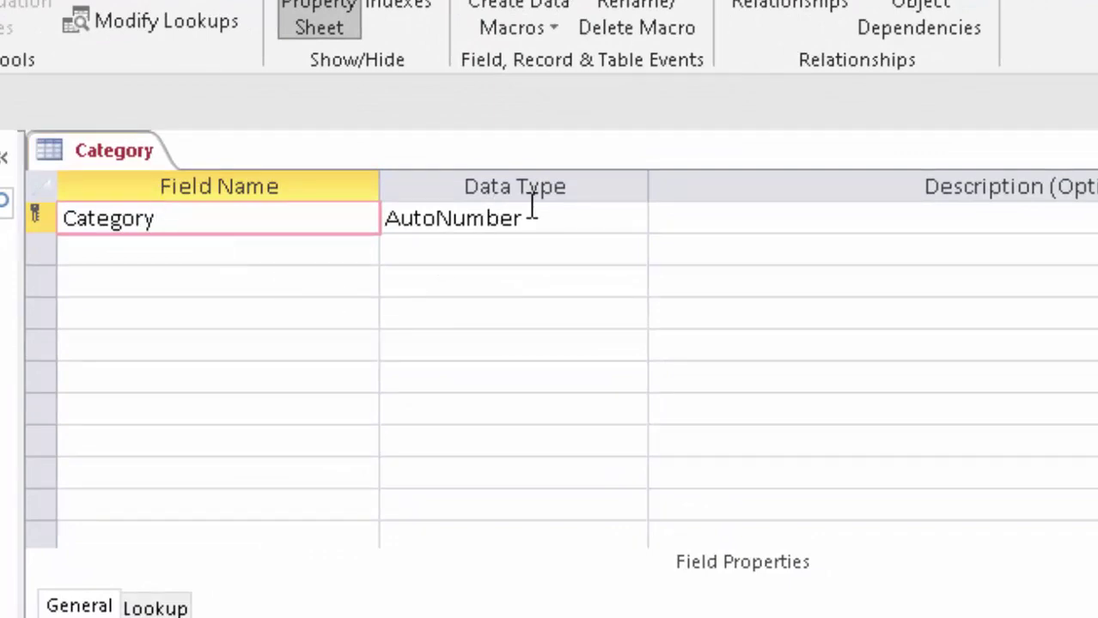
click(645, 224)
click(632, 221)
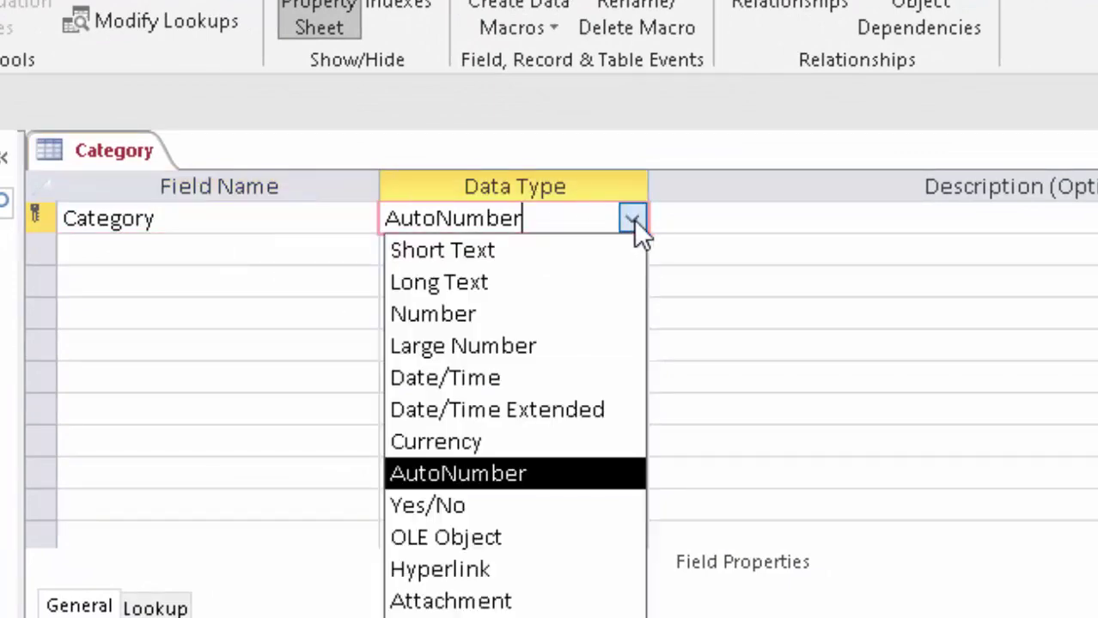
click(606, 251)
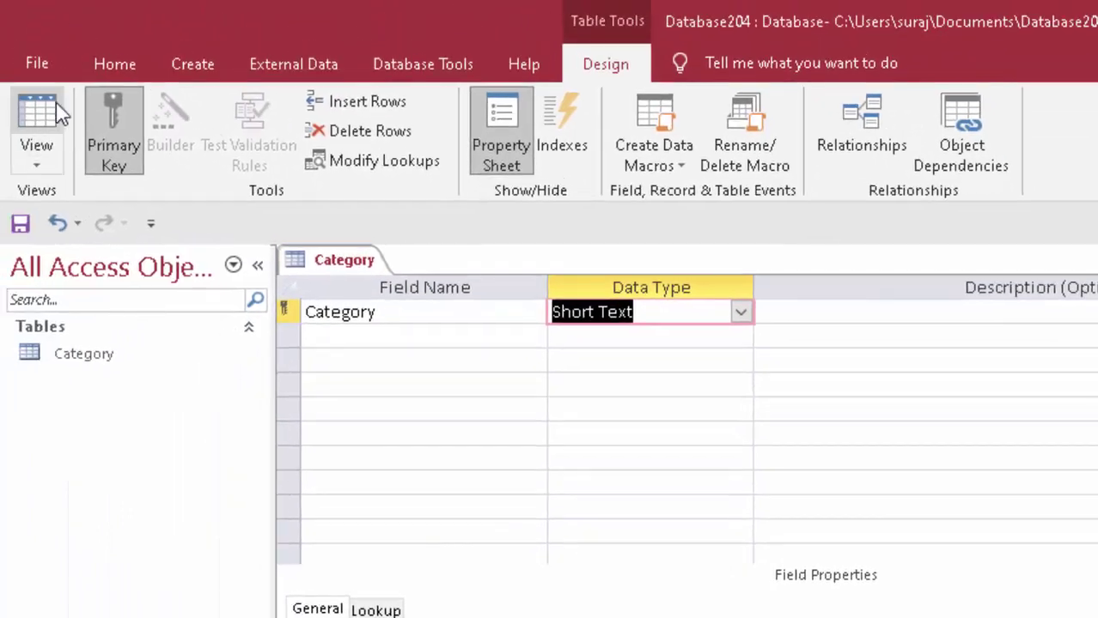
click(49, 112)
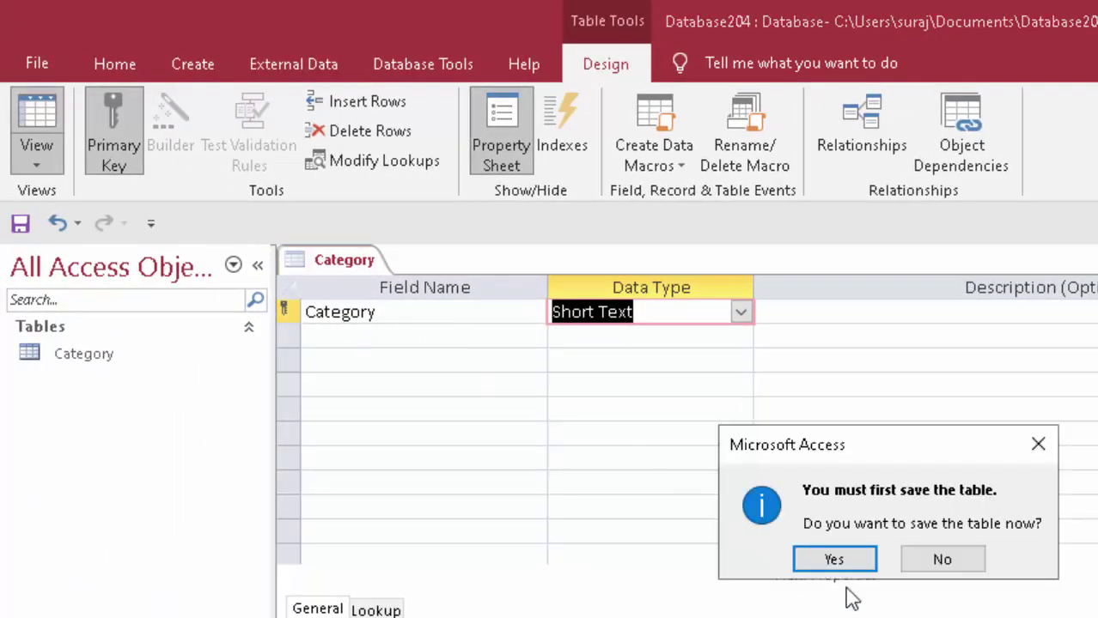
click(833, 562)
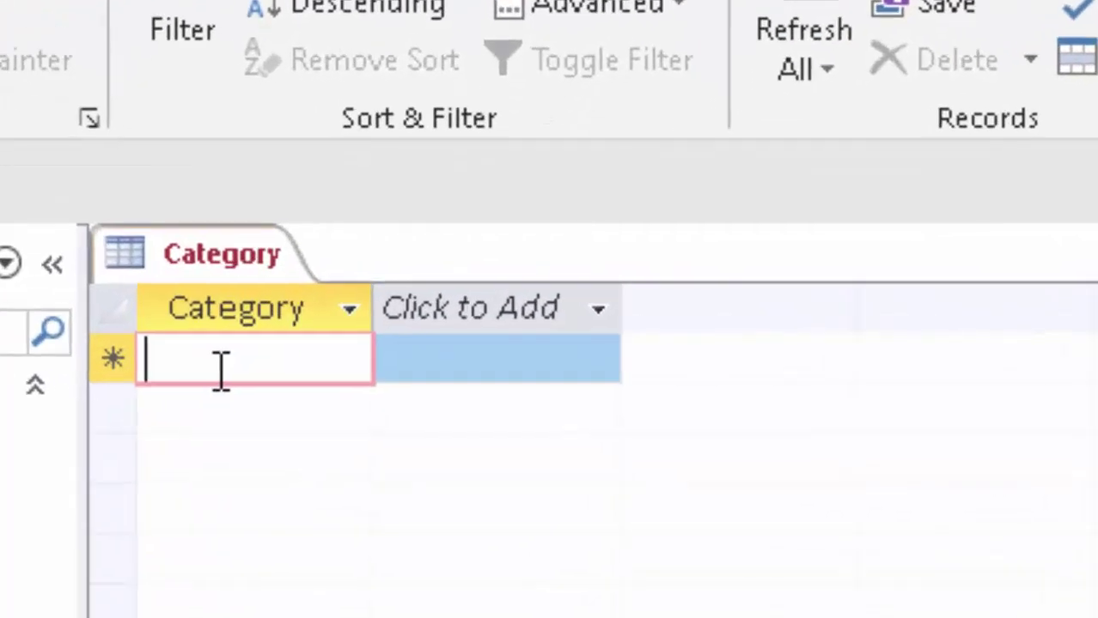
Enter Book, Electronics, Grocery and Utensils as Category records and save the last one.
text(Book)
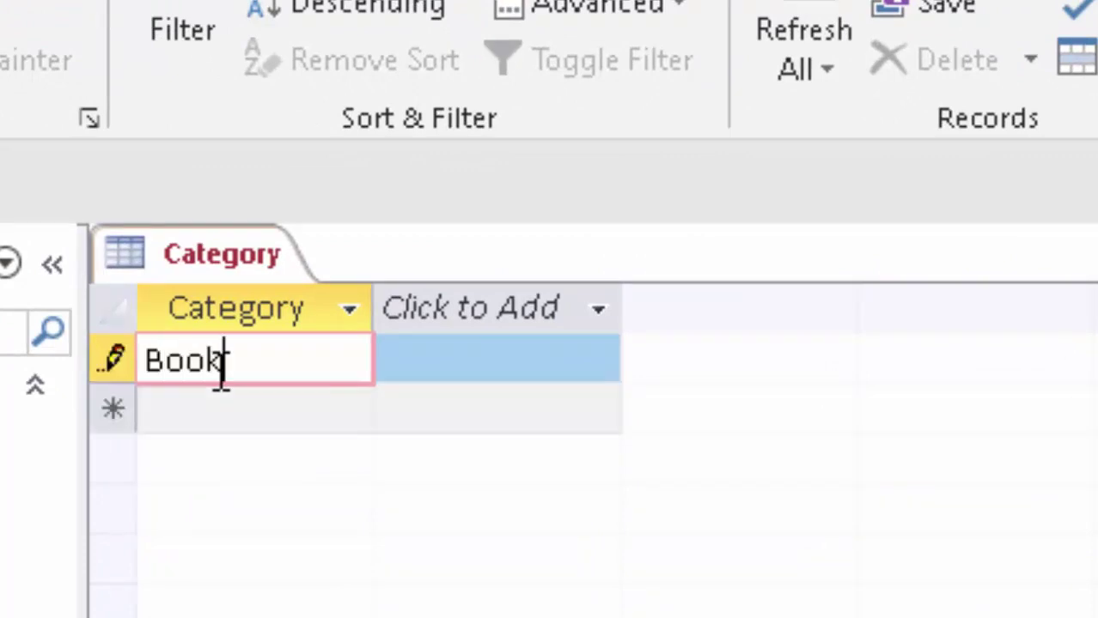
key(Return)
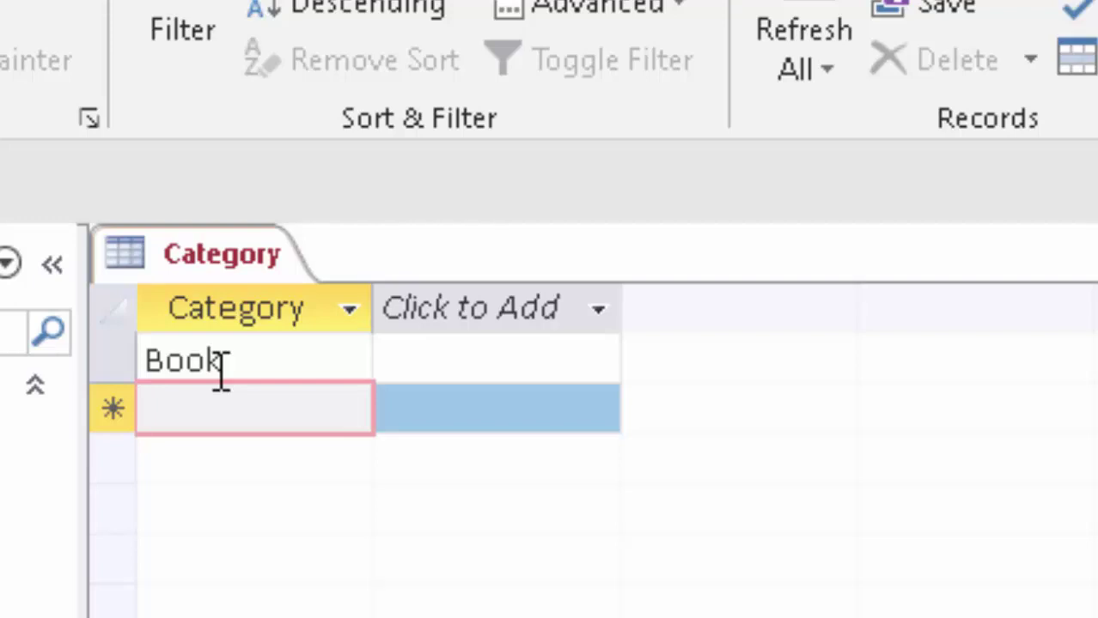
text(Electr)
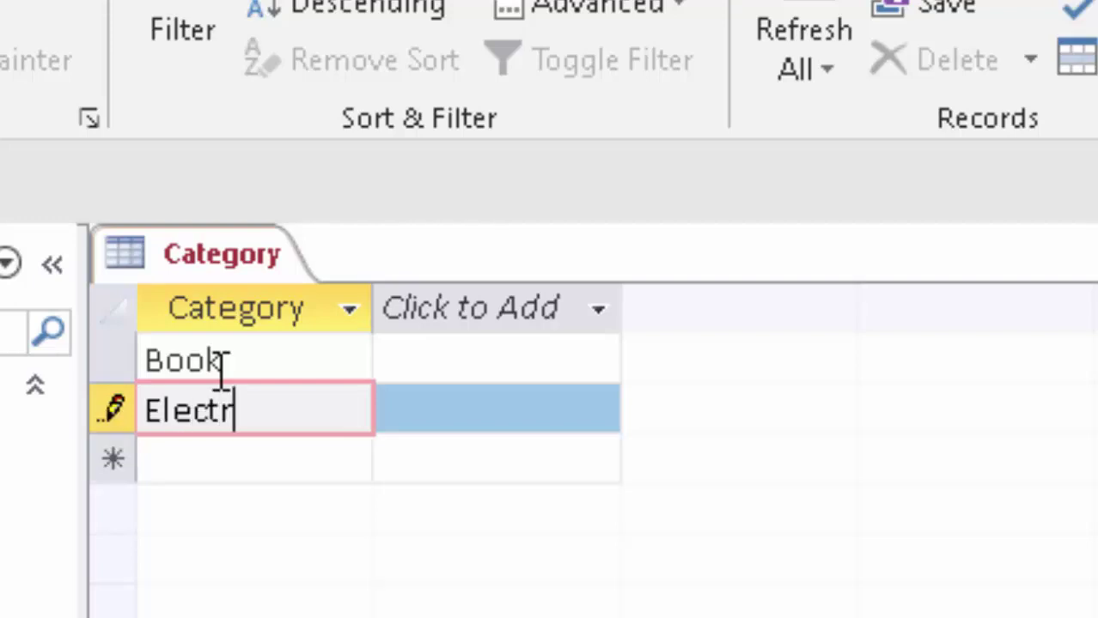
text(onics)
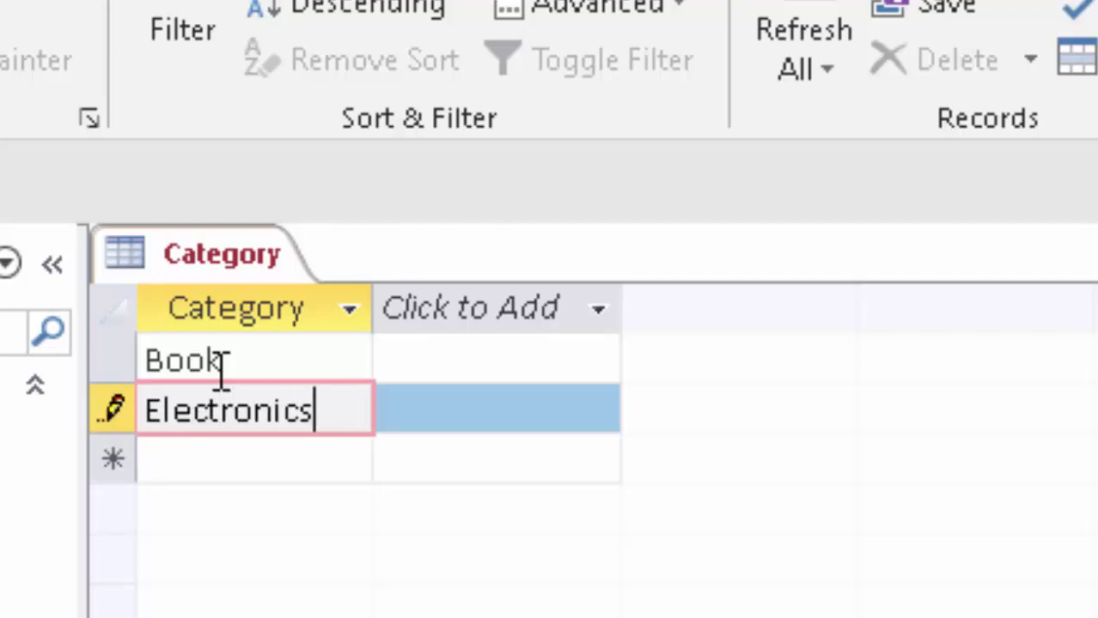
key(Return)
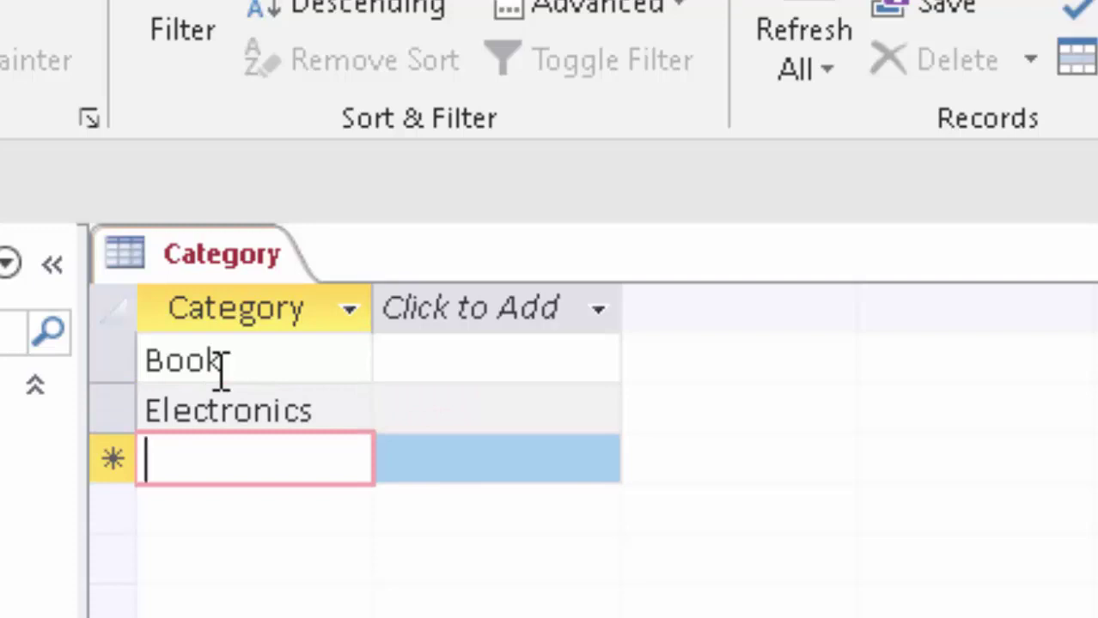
text(Gr)
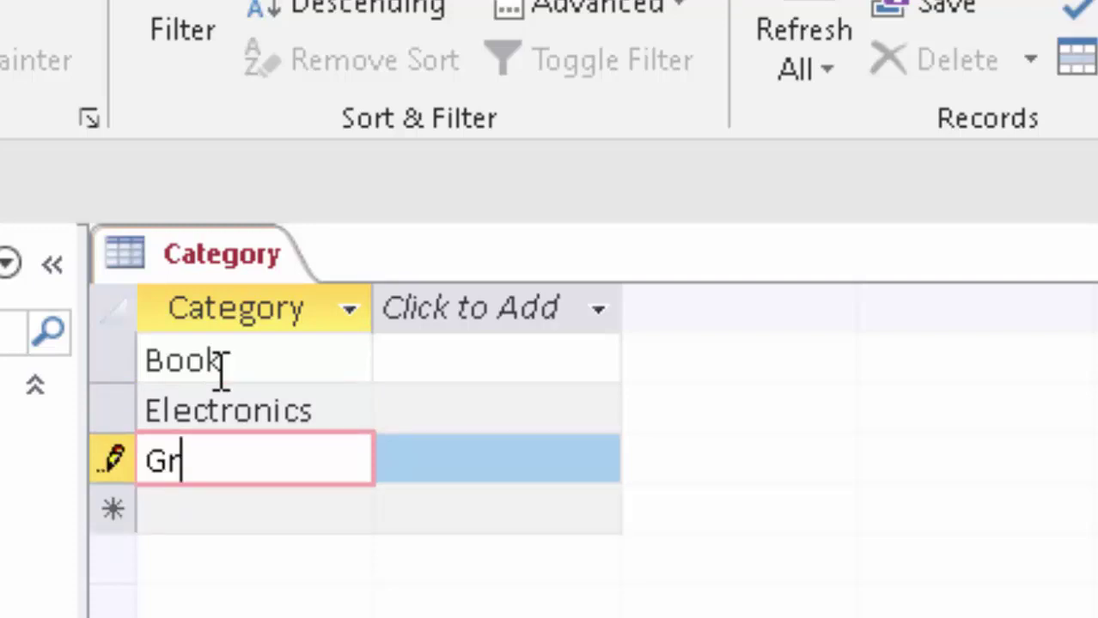
text(oceru)
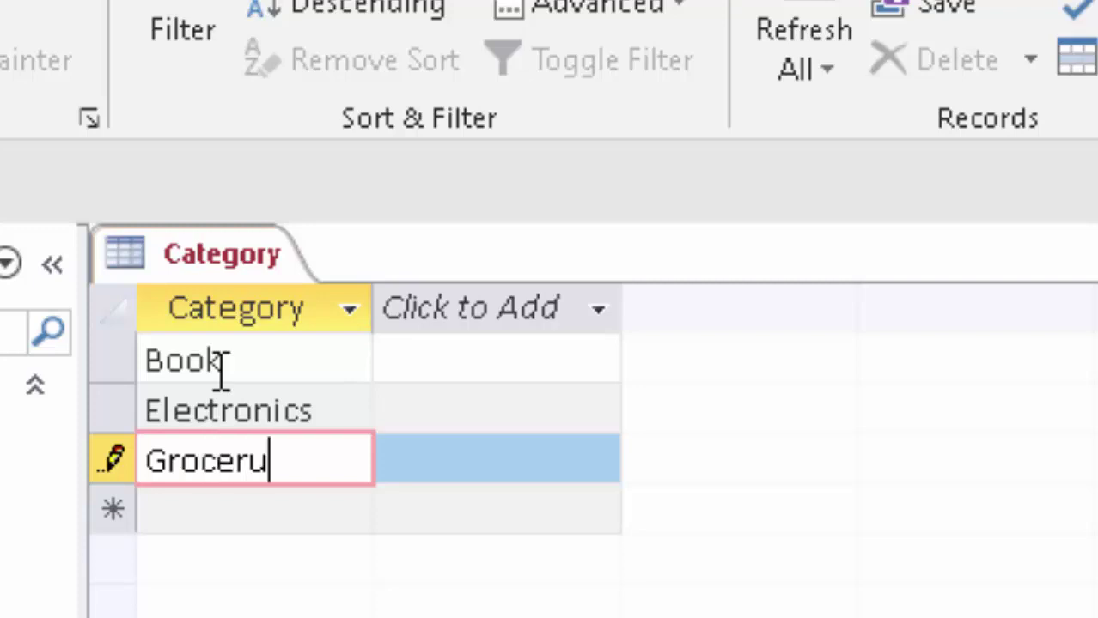
key(BackSpace)
text(y)
key(Return)
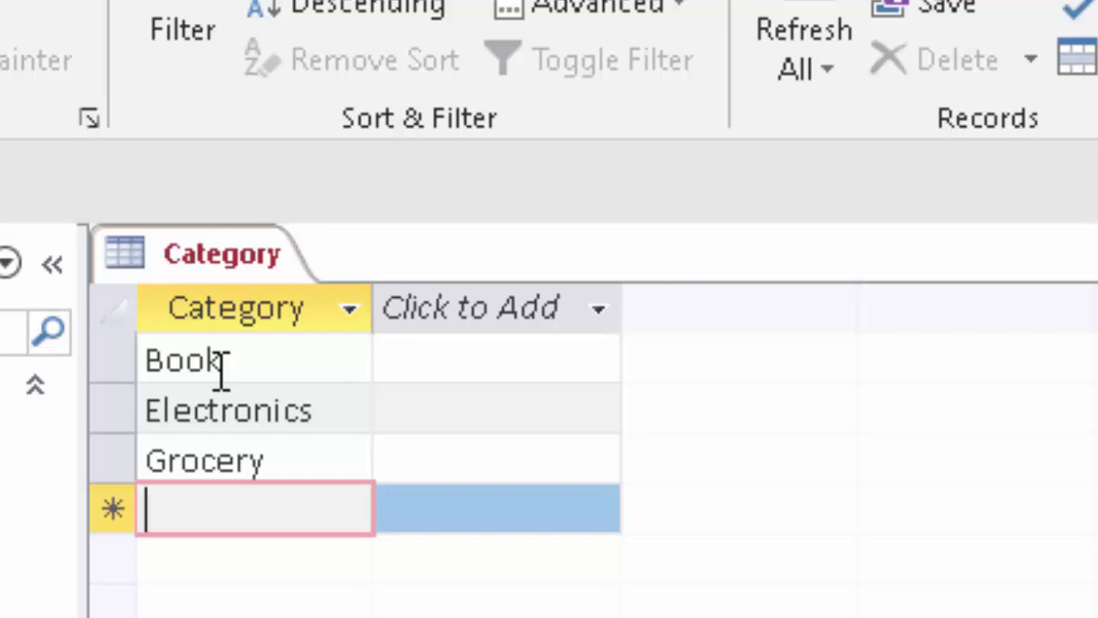
text(Ute)
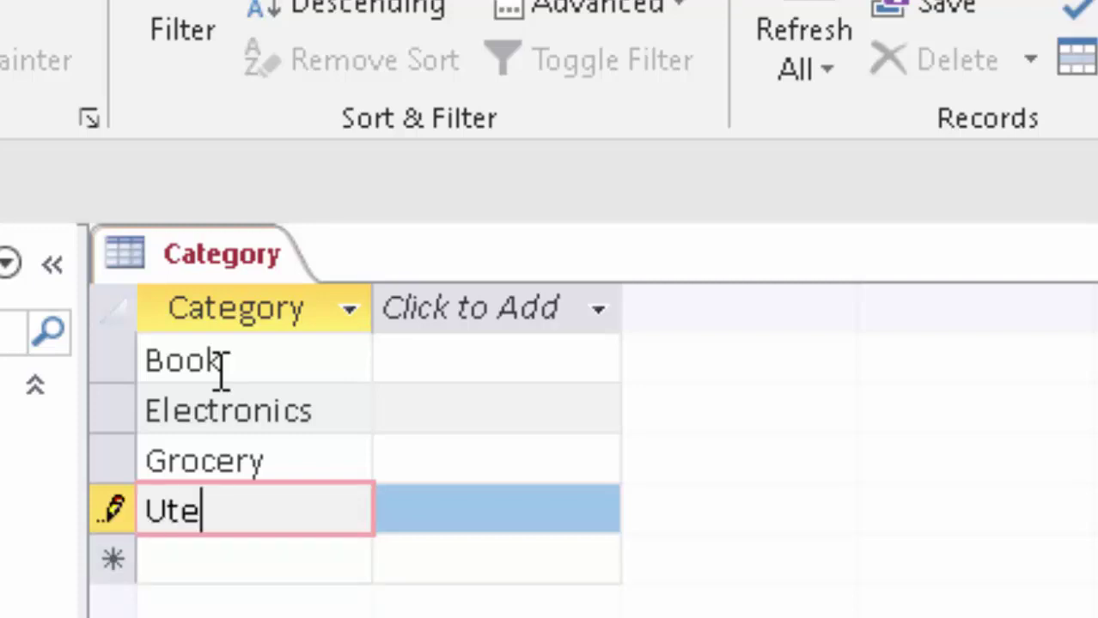
text(n)
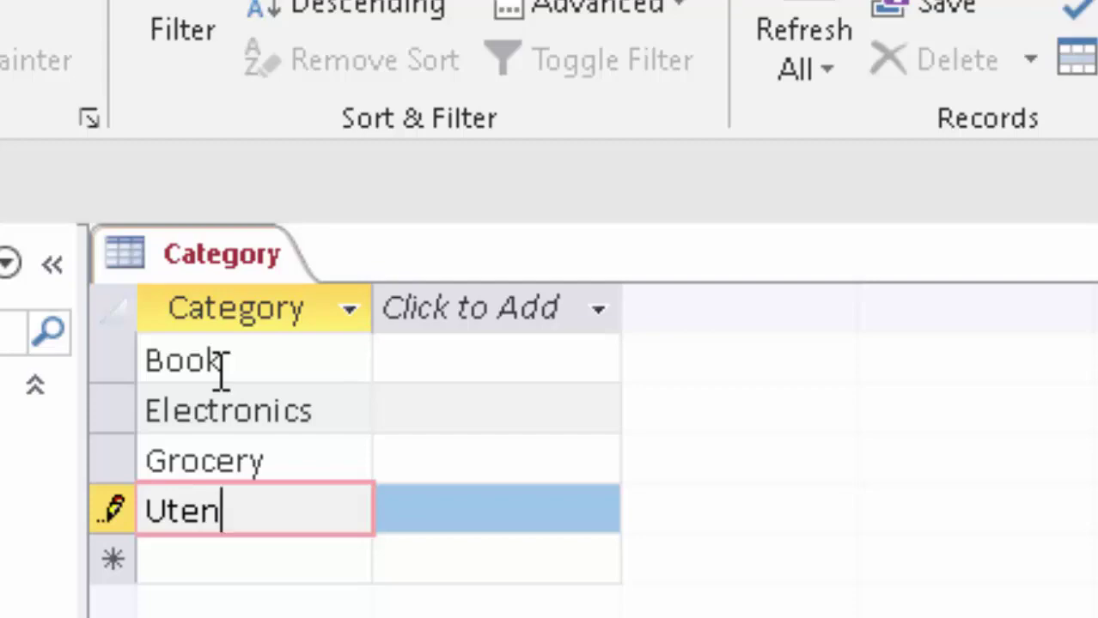
text(sils)
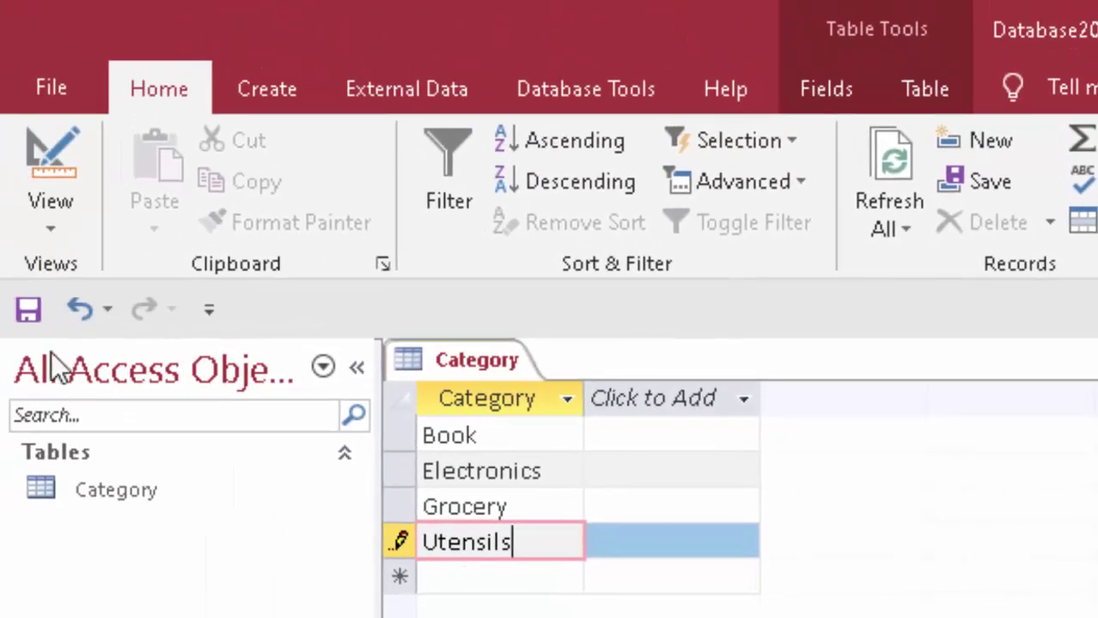
click(26, 309)
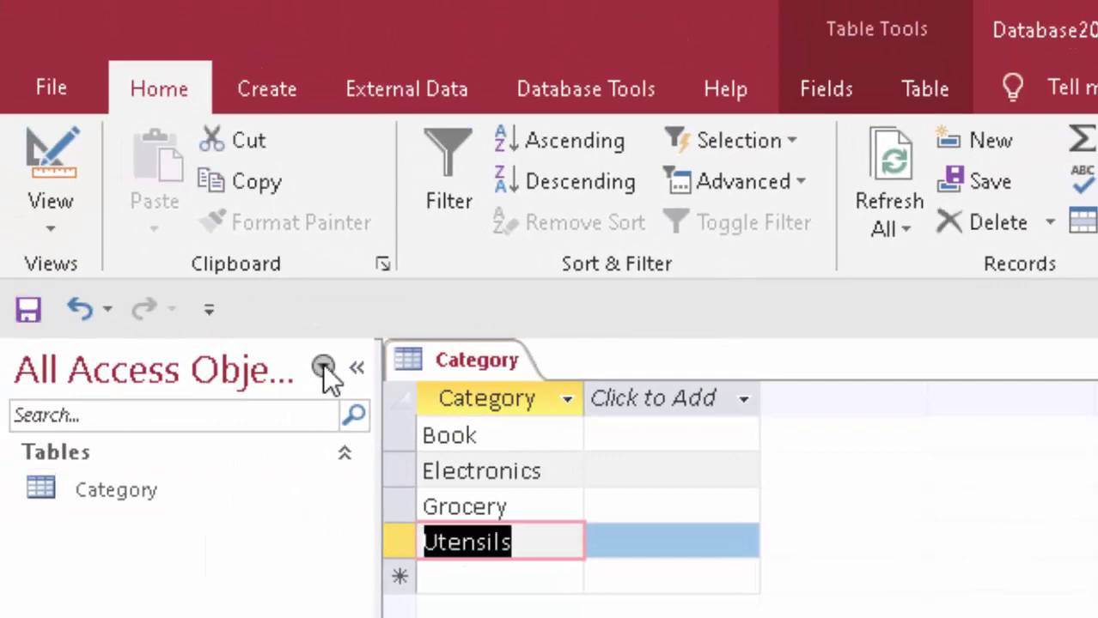
Close the Category table and save a new blank table as CustomerT in Design view.
right_click(471, 359)
click(546, 424)
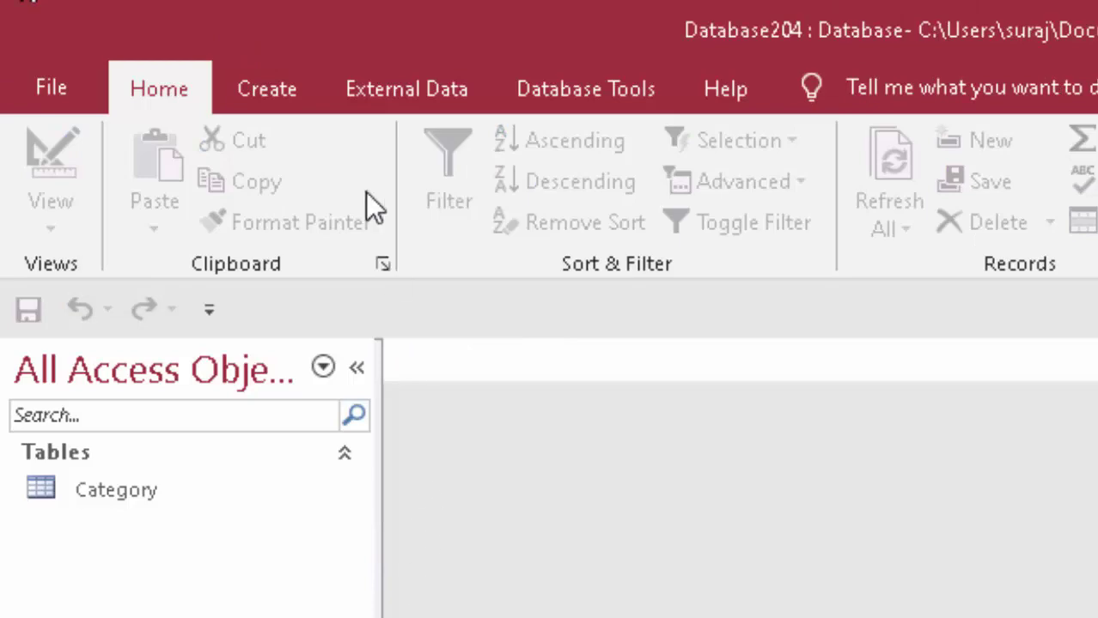
click(309, 96)
click(208, 144)
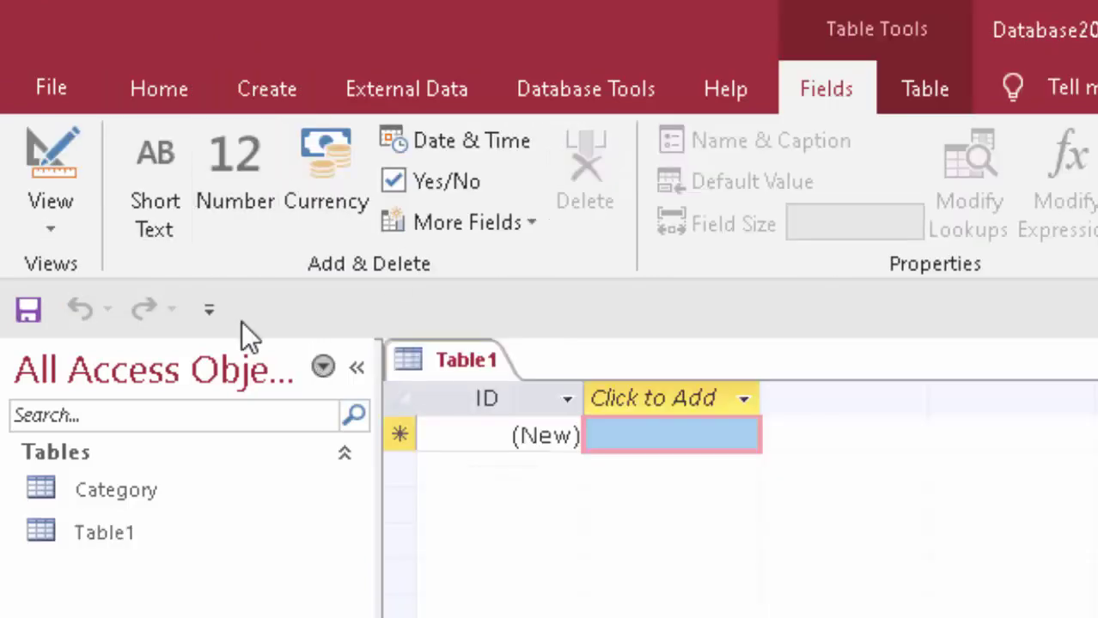
click(51, 159)
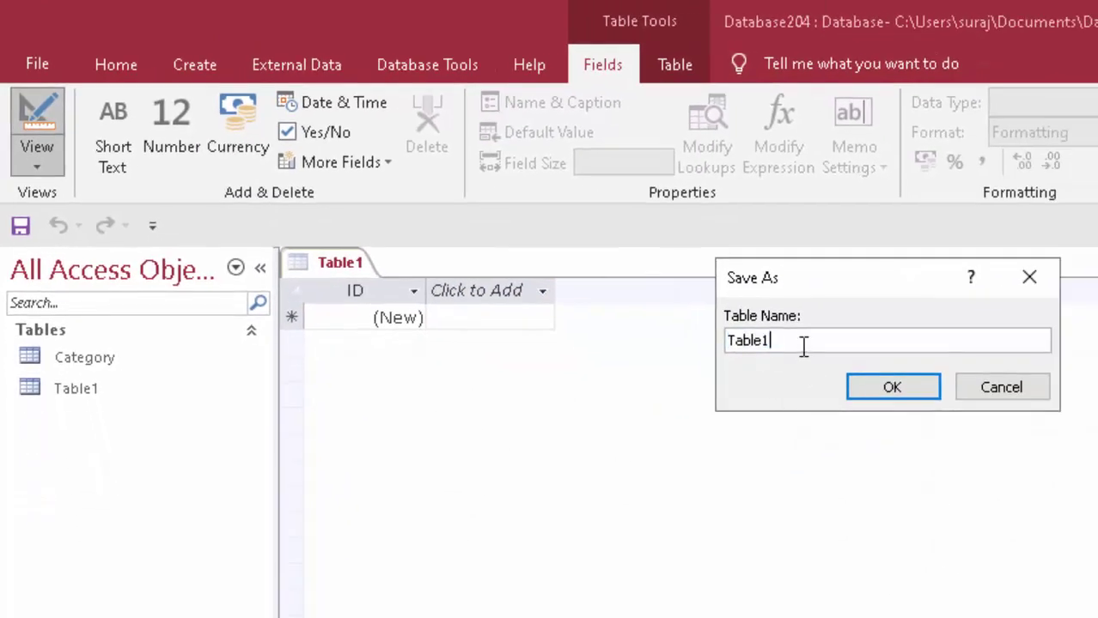
drag(803, 345, 695, 356)
key(BackSpace)
text(u)
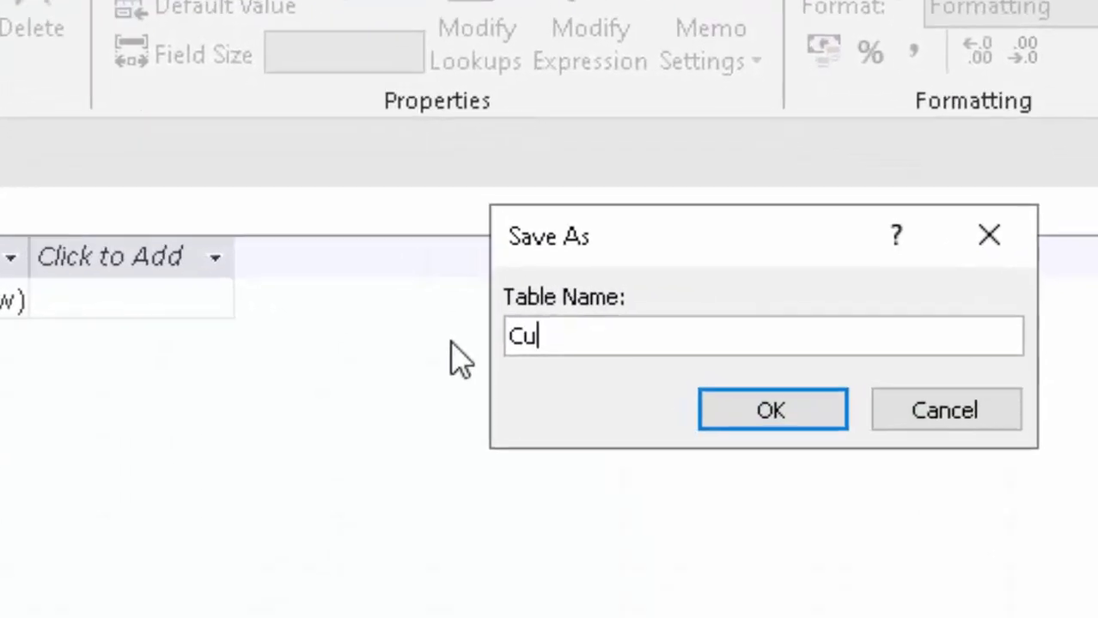
text(stomerT)
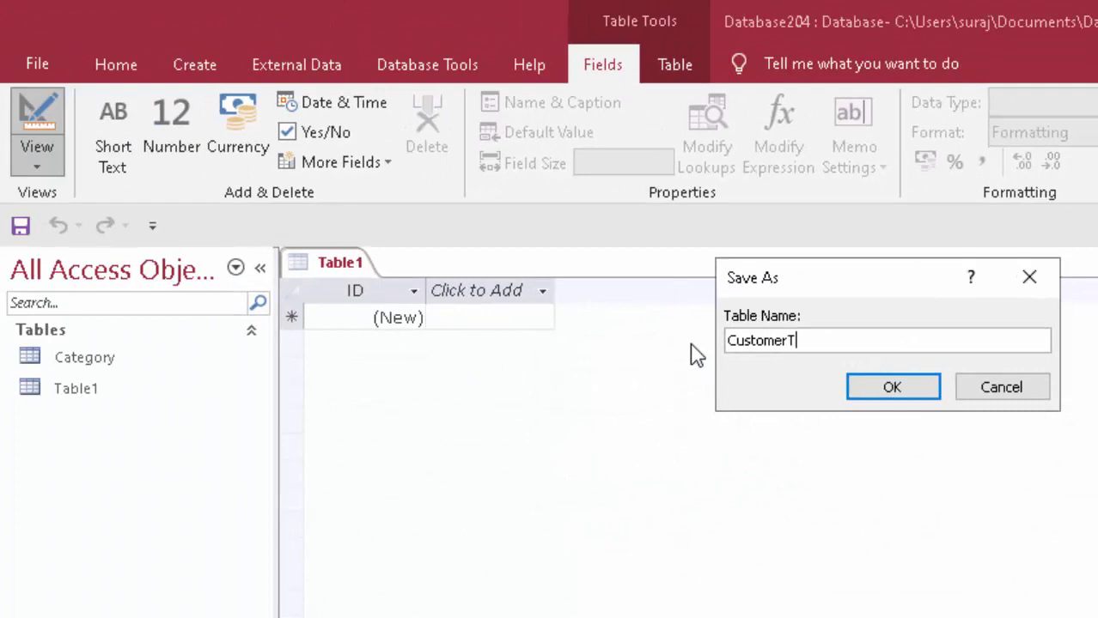
key(Return)
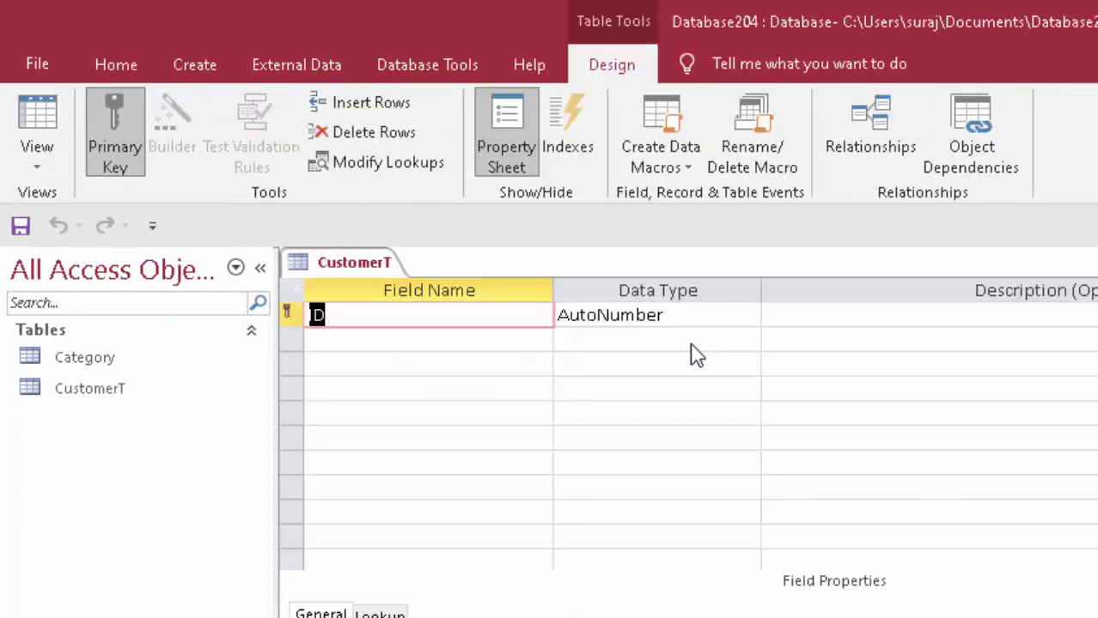
Rename the ID field to Customer Id and add a Short Text field, Customer name.
key(BackSpace)
text(Custo)
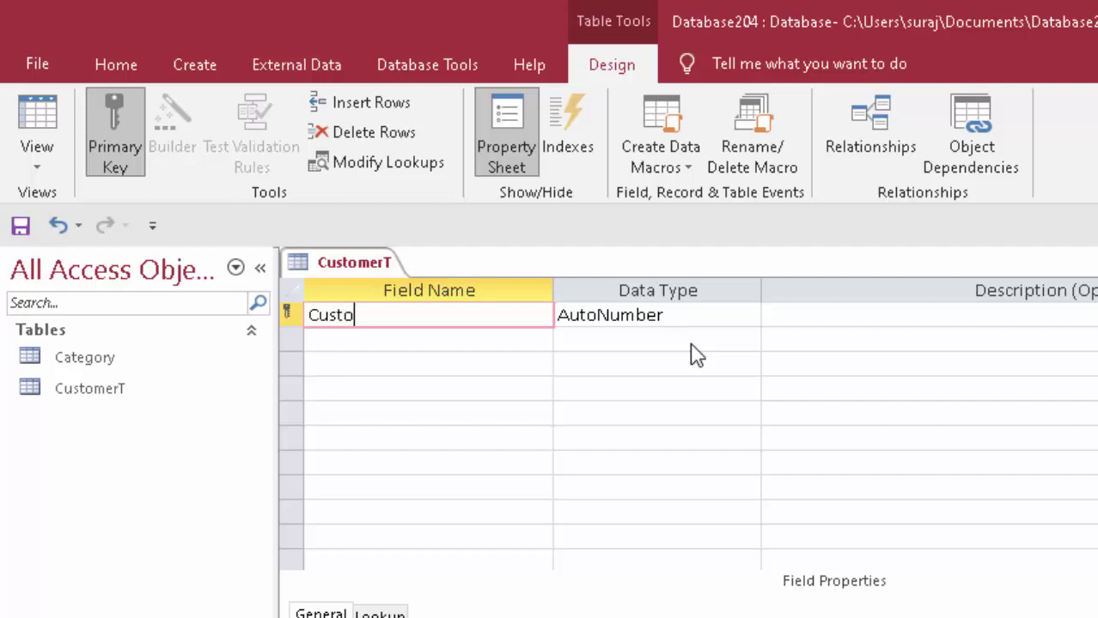
text(mer)
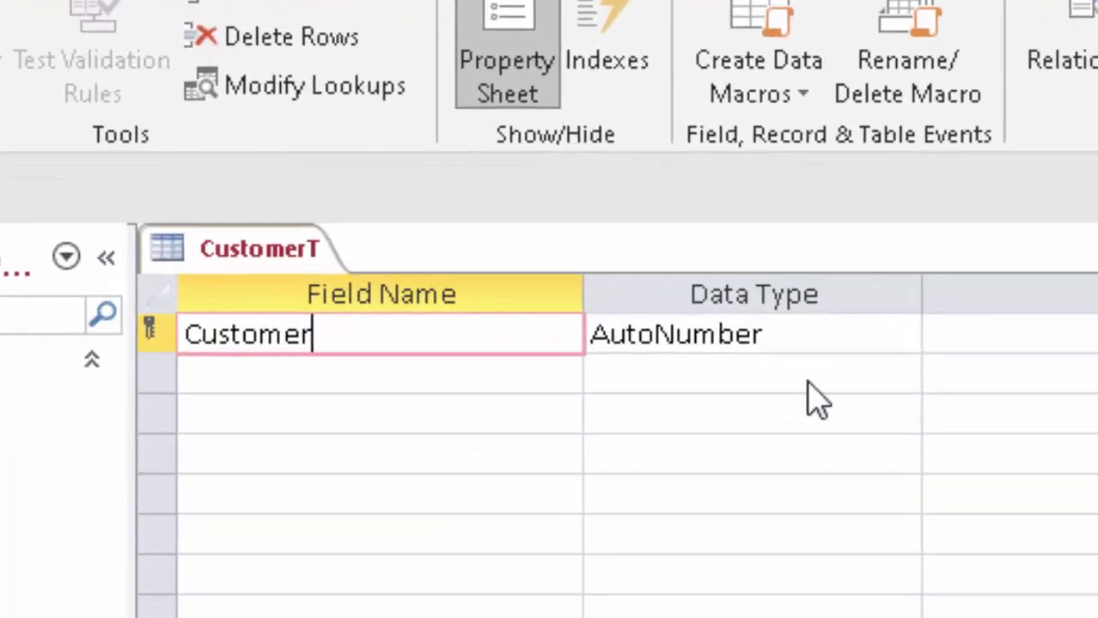
text( Id)
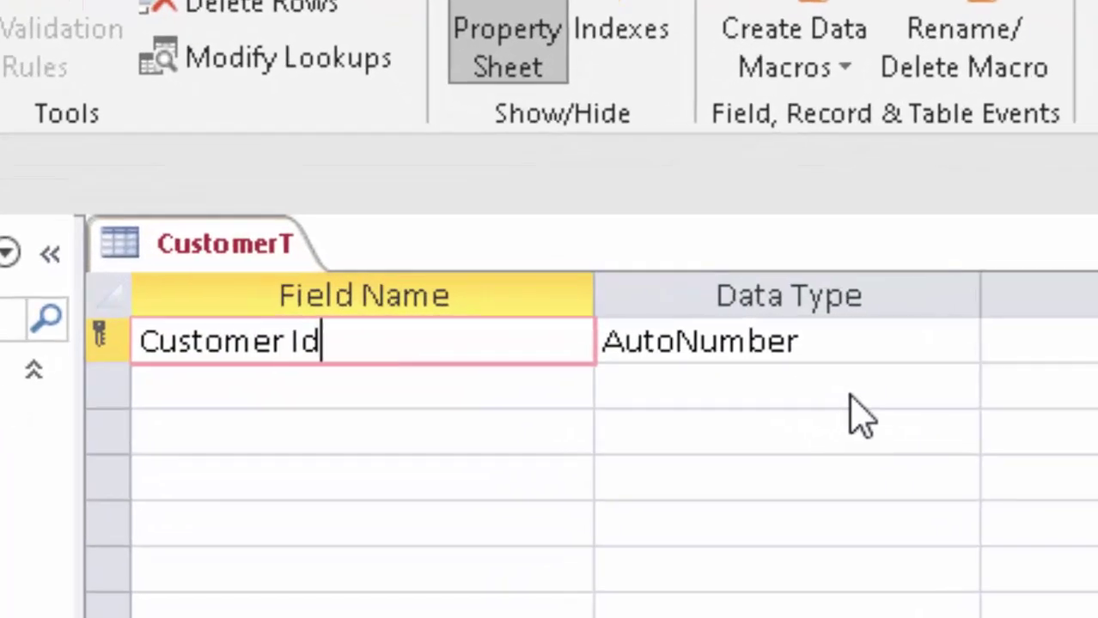
key(Tab)
key(Tab)
key(Tab)
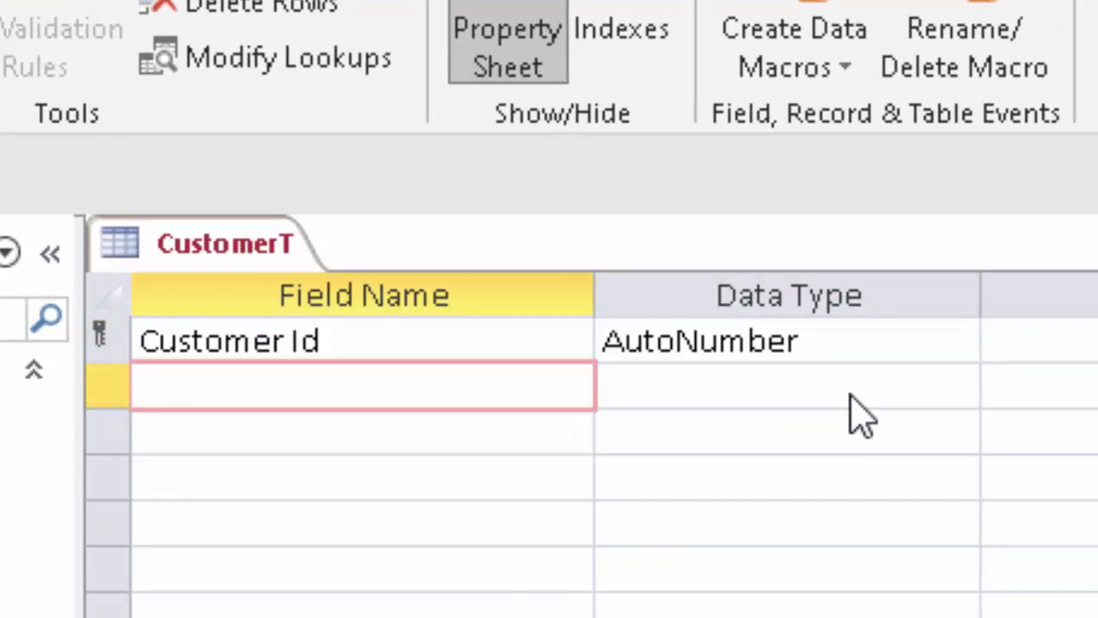
text(C)
text(usto)
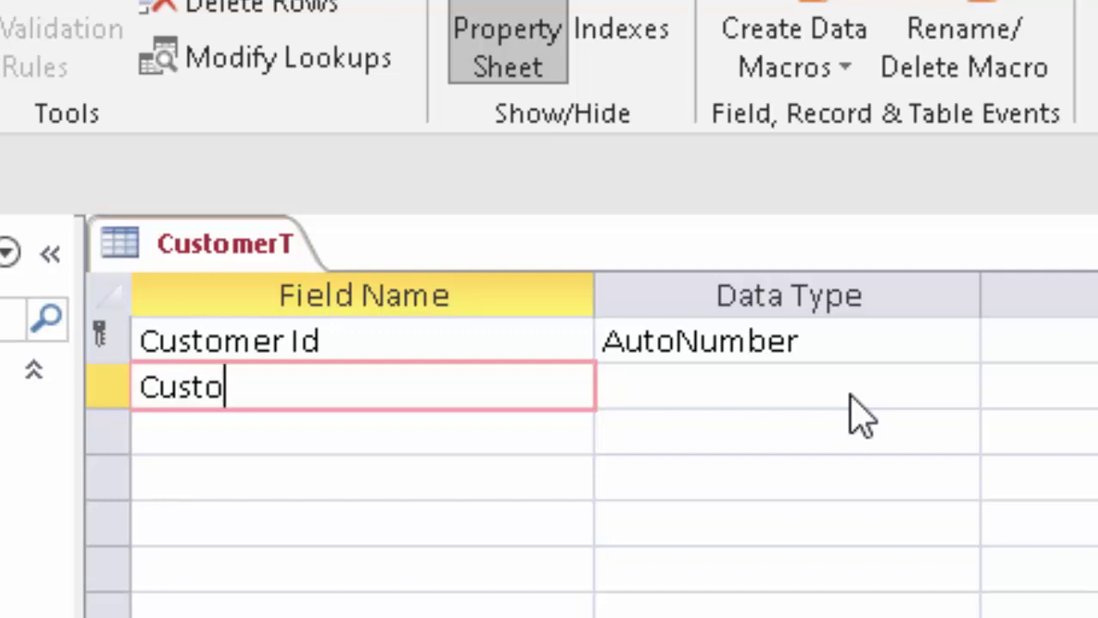
text(mer na)
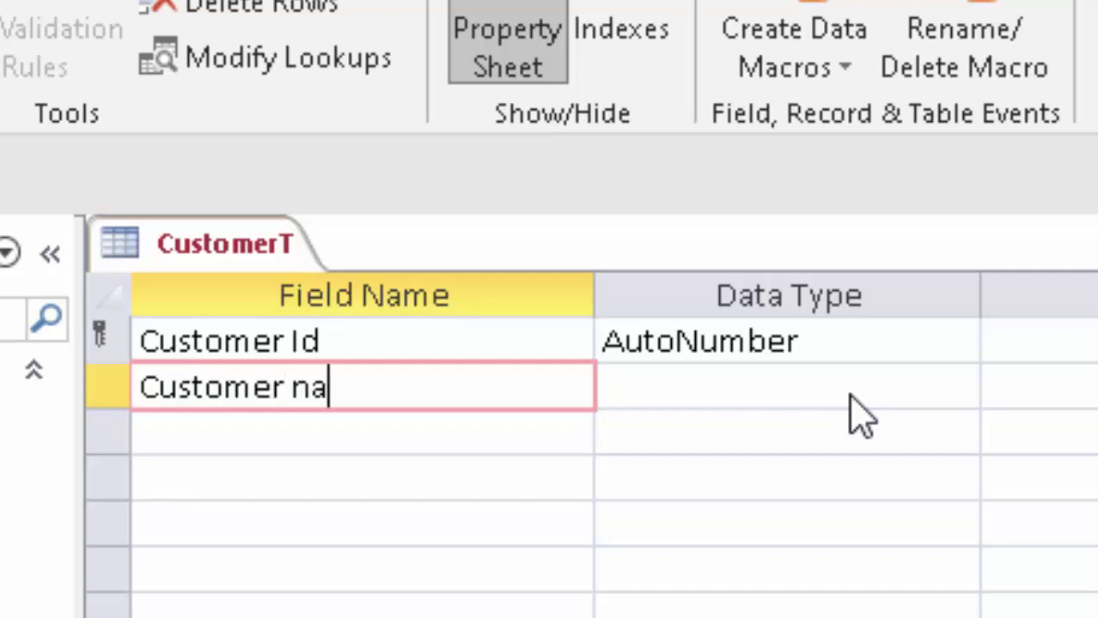
text(me)
key(Tab)
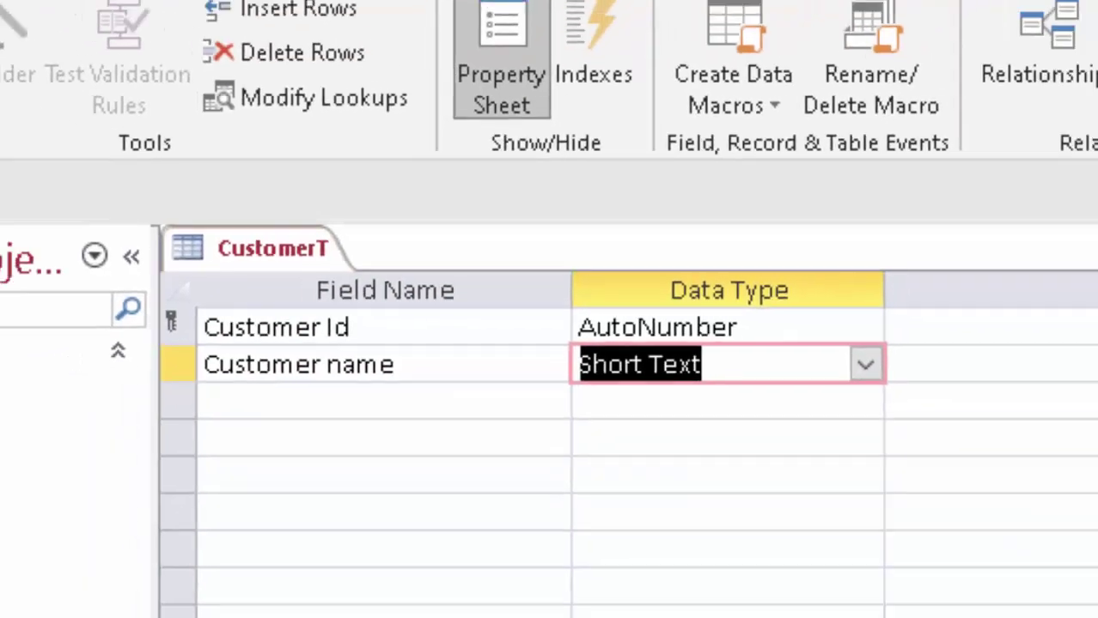
Save CustomerT, switch to Datasheet view and widen the Customer name column.
click(9, 95)
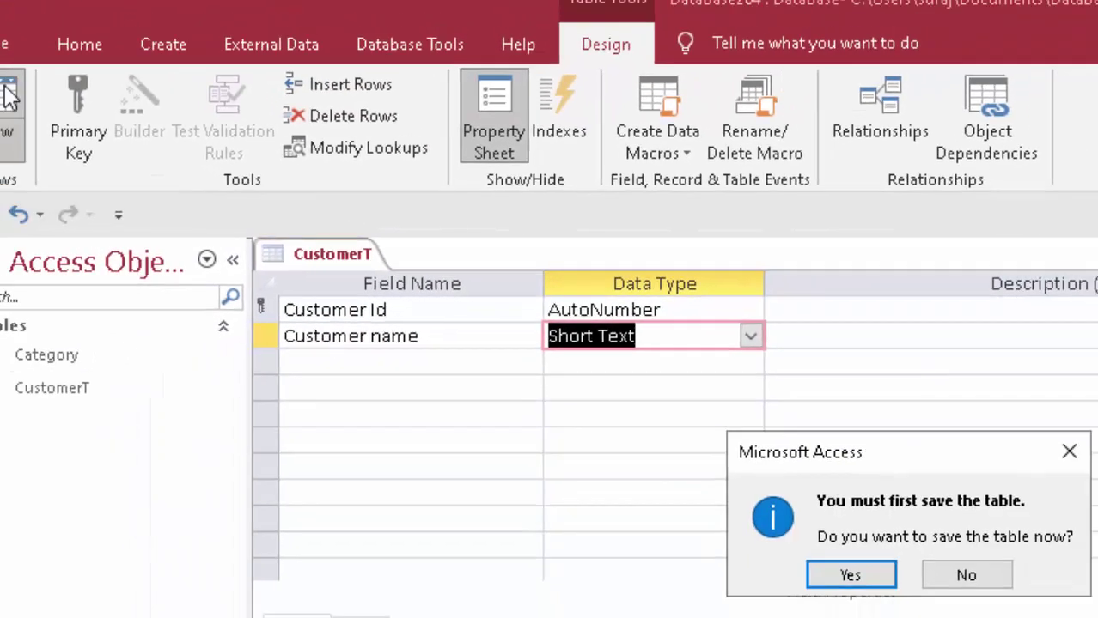
click(851, 575)
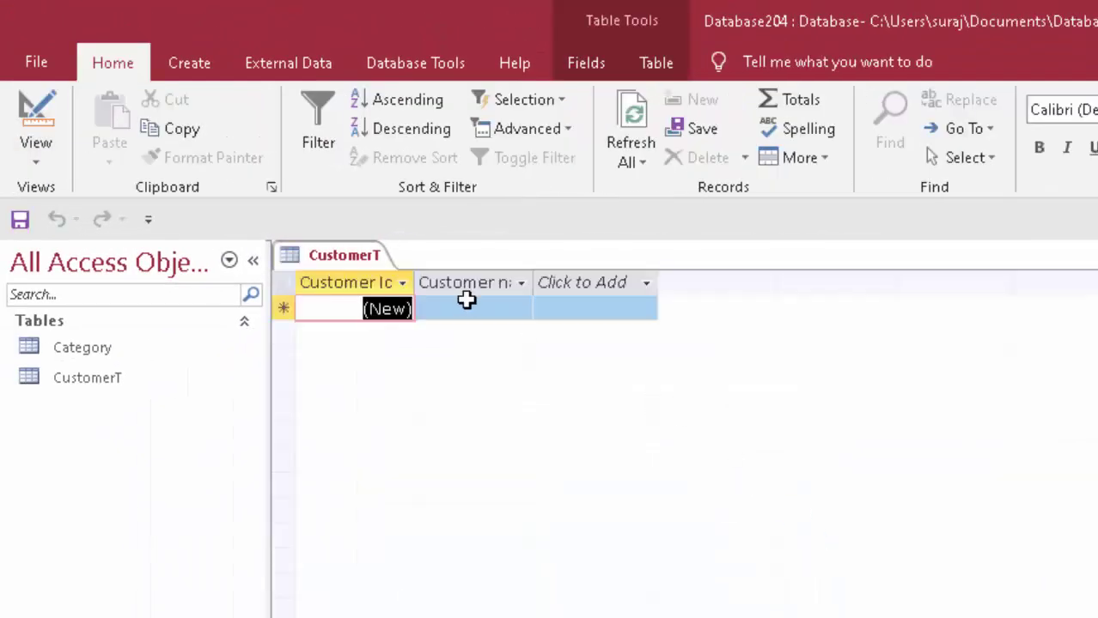
click(498, 314)
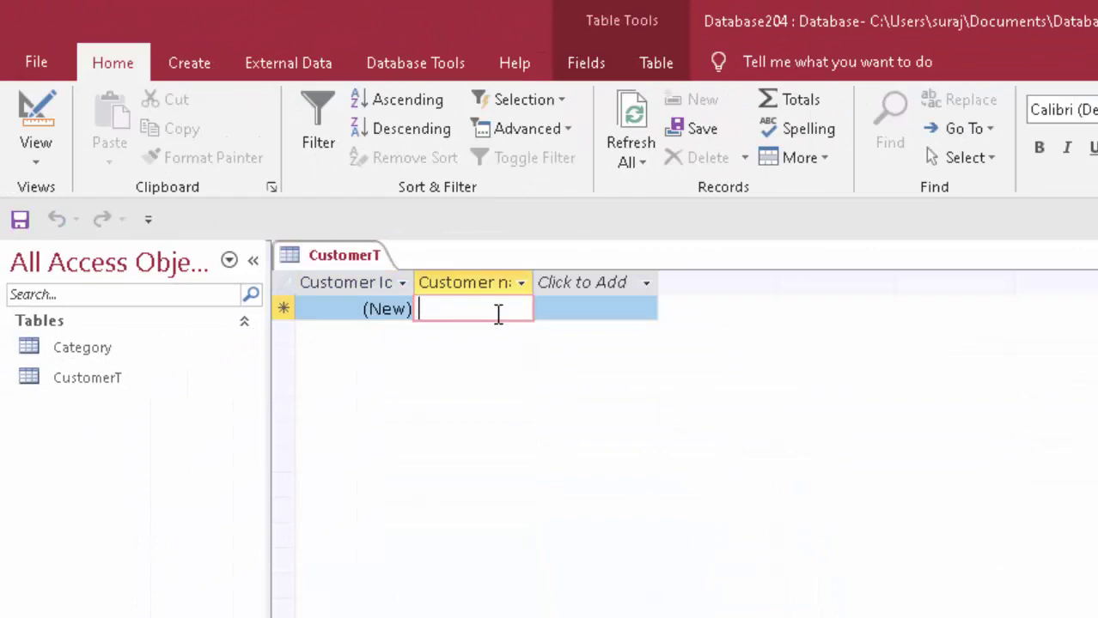
double_click(534, 276)
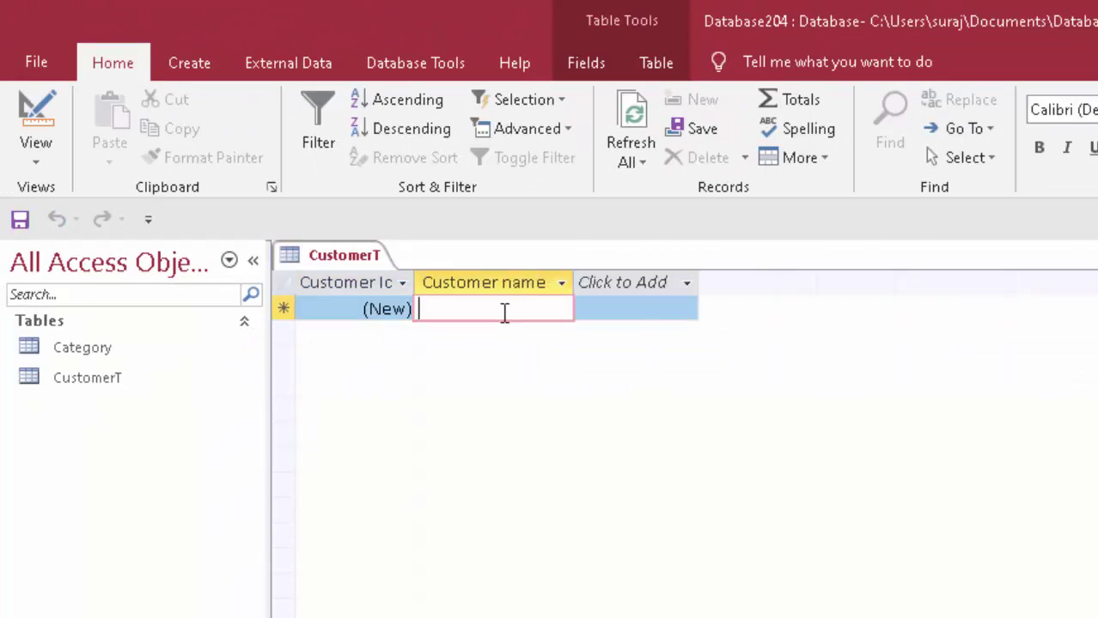
Enter a customer name for each of four records, Customer Ids 1 to 4.
text(Ram)
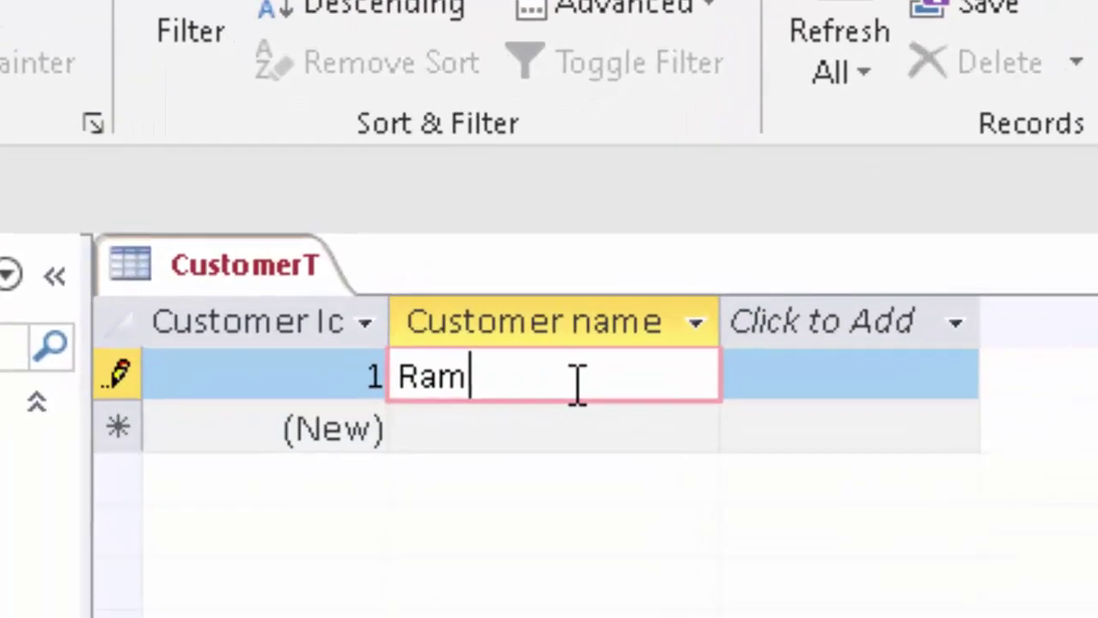
key(Return)
key(Tab)
text(S)
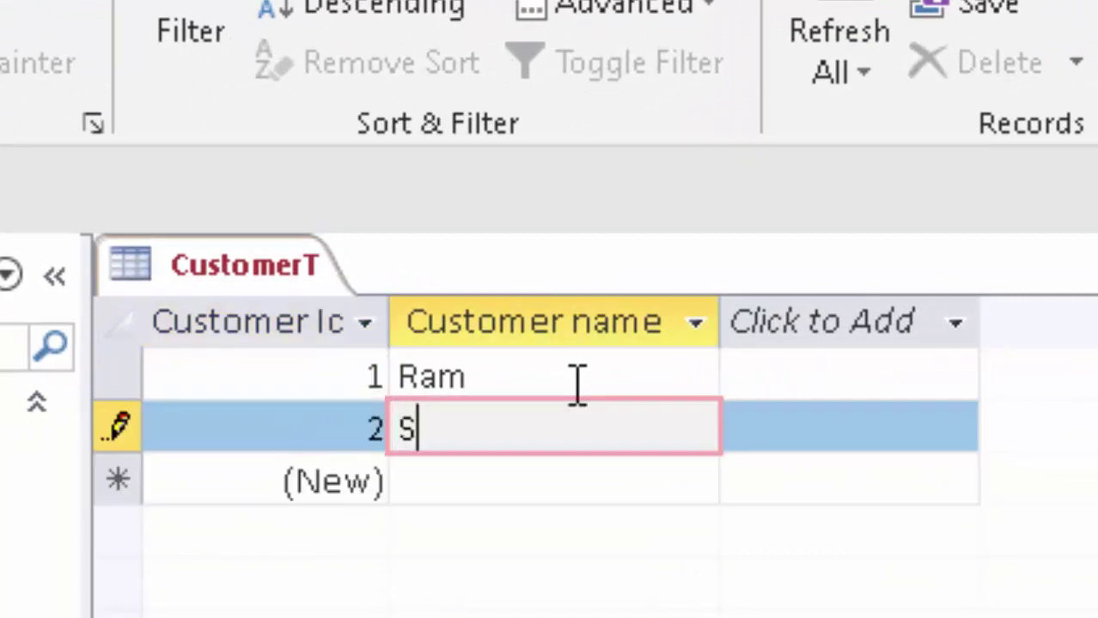
text(hyam)
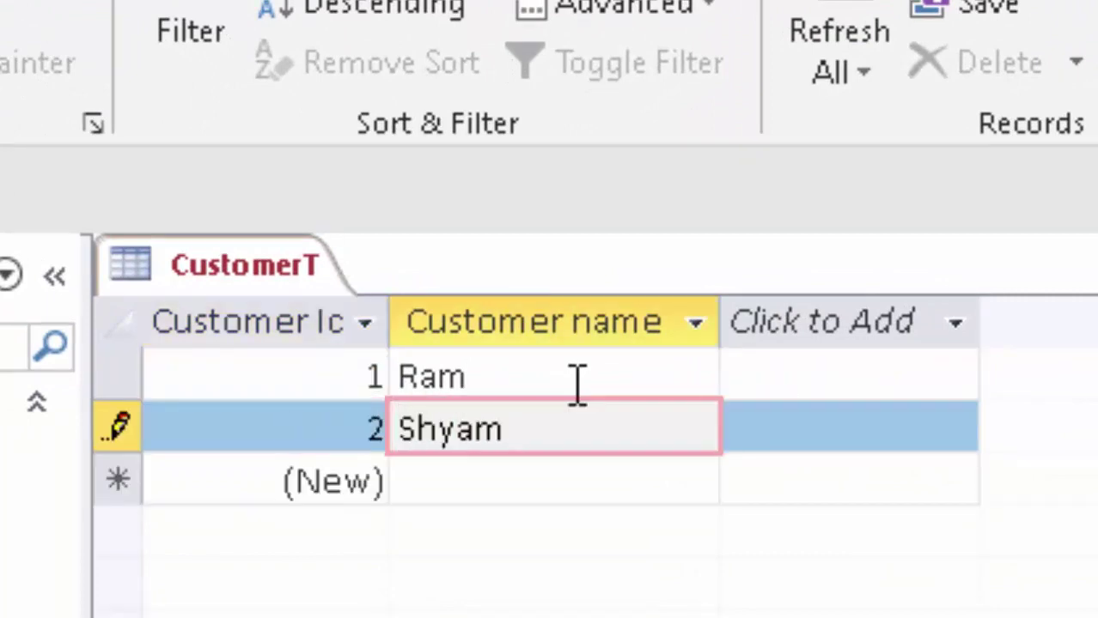
key(Return)
key(Tab)
text(Ra)
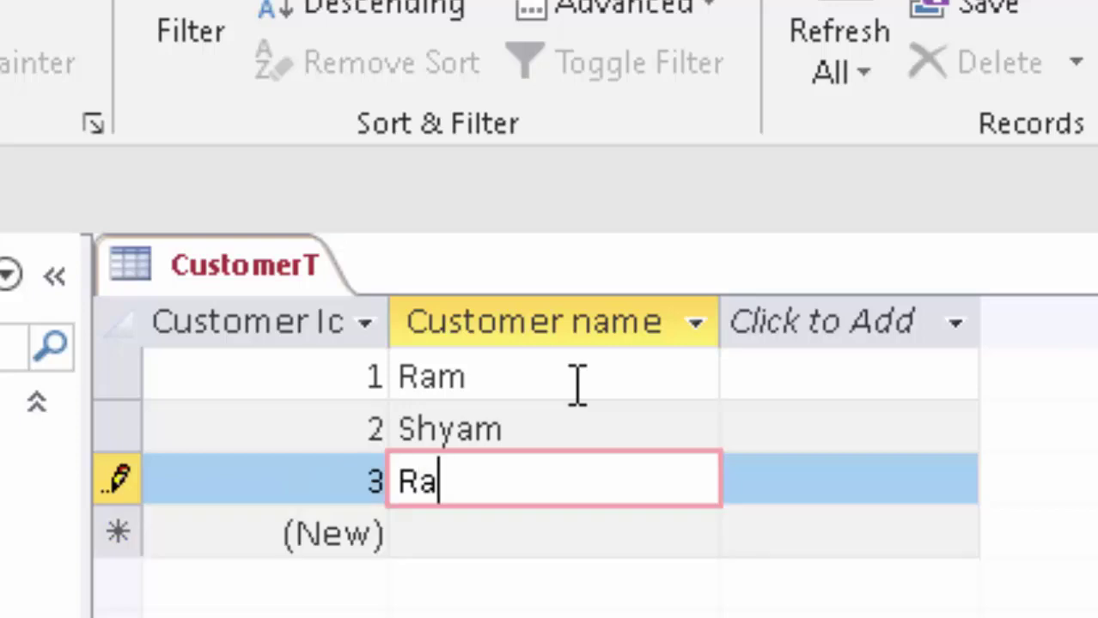
text(h)
key(BackSpace)
text(ju)
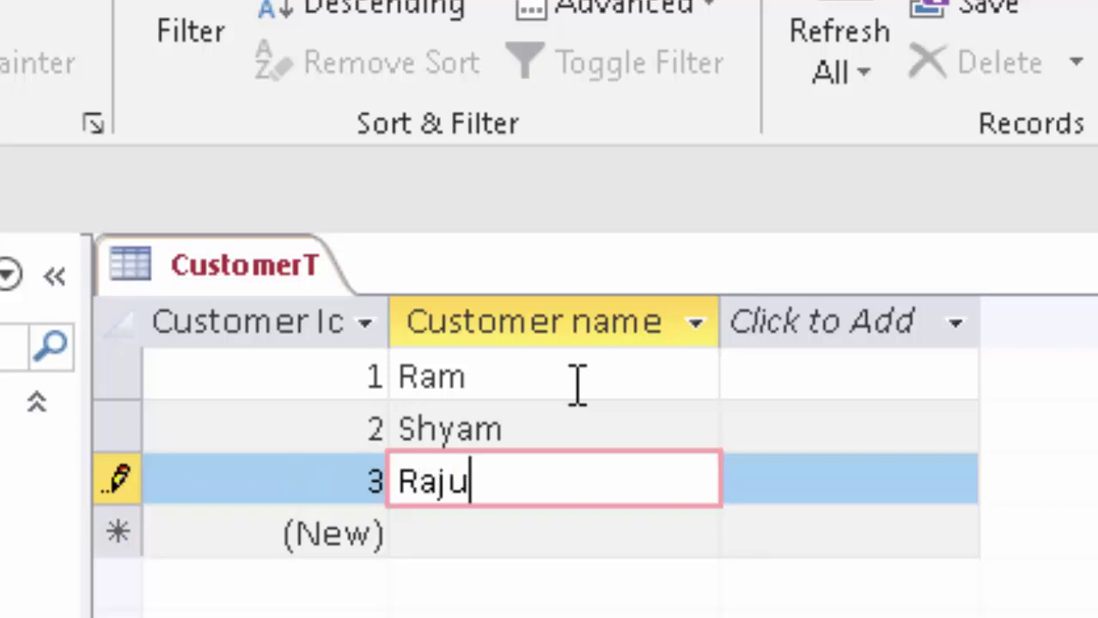
key(Return)
key(Tab)
text(Sa)
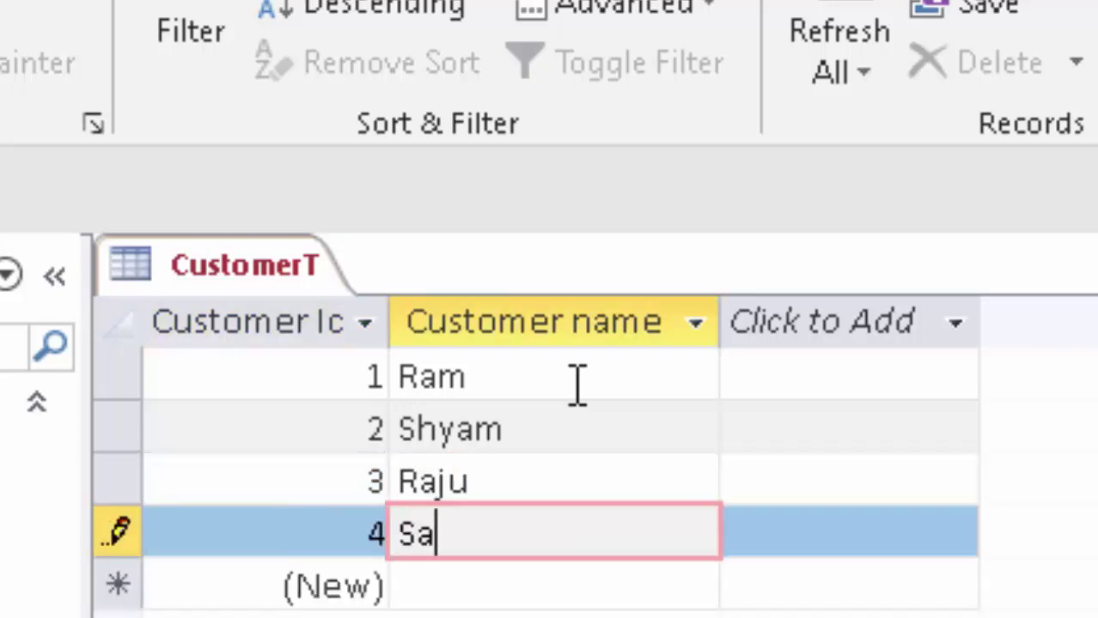
text(nju)
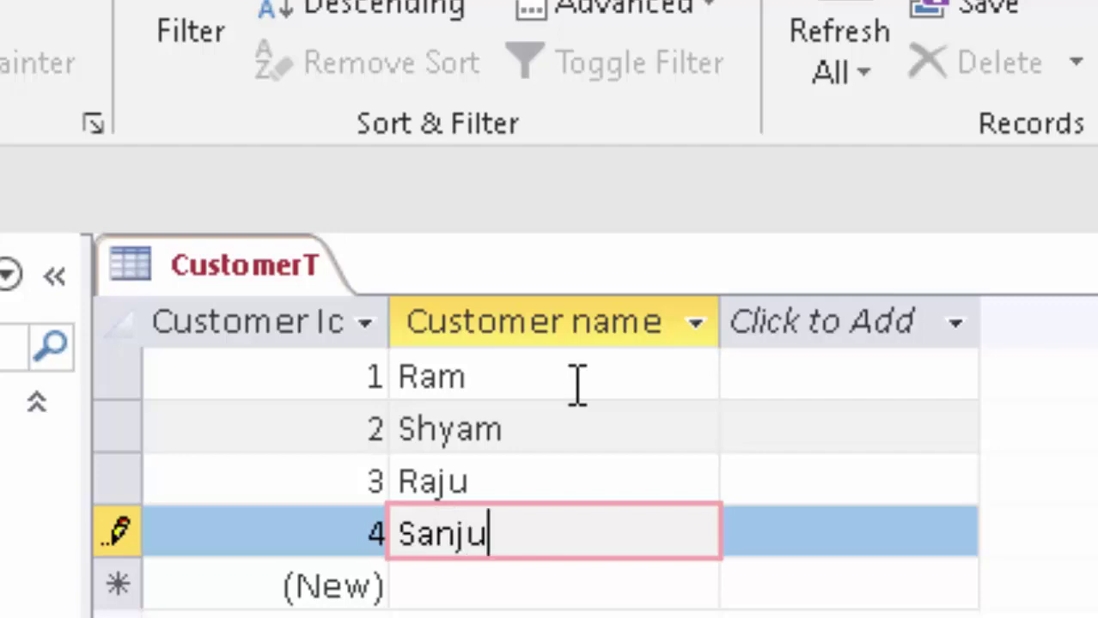
key(Return)
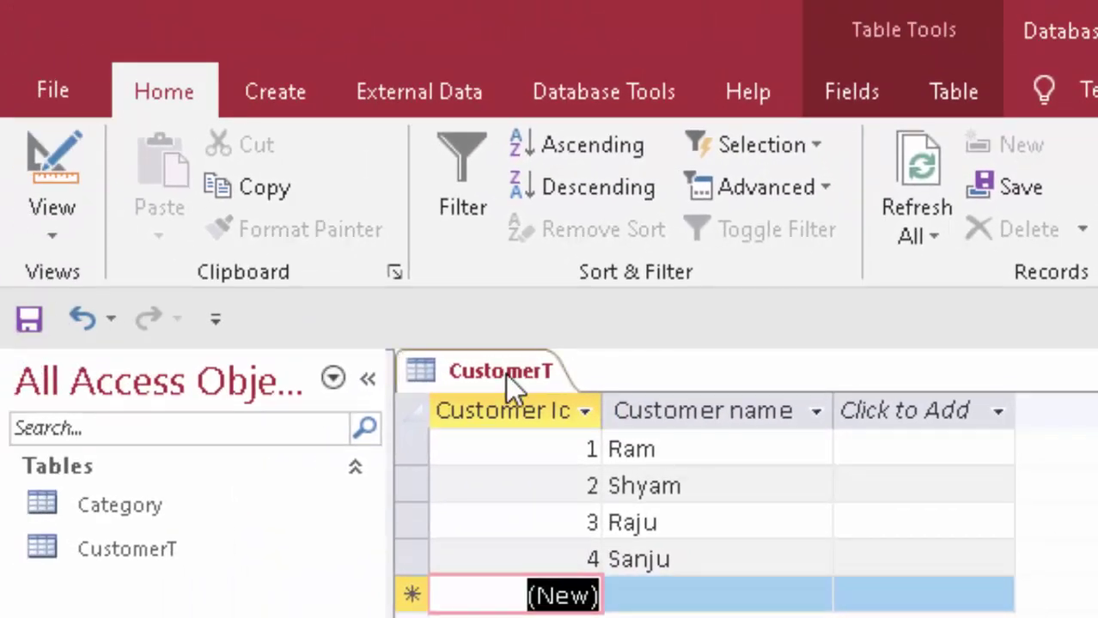
Close CustomerT and create a new table, entering Product as its name.
right_click(503, 370)
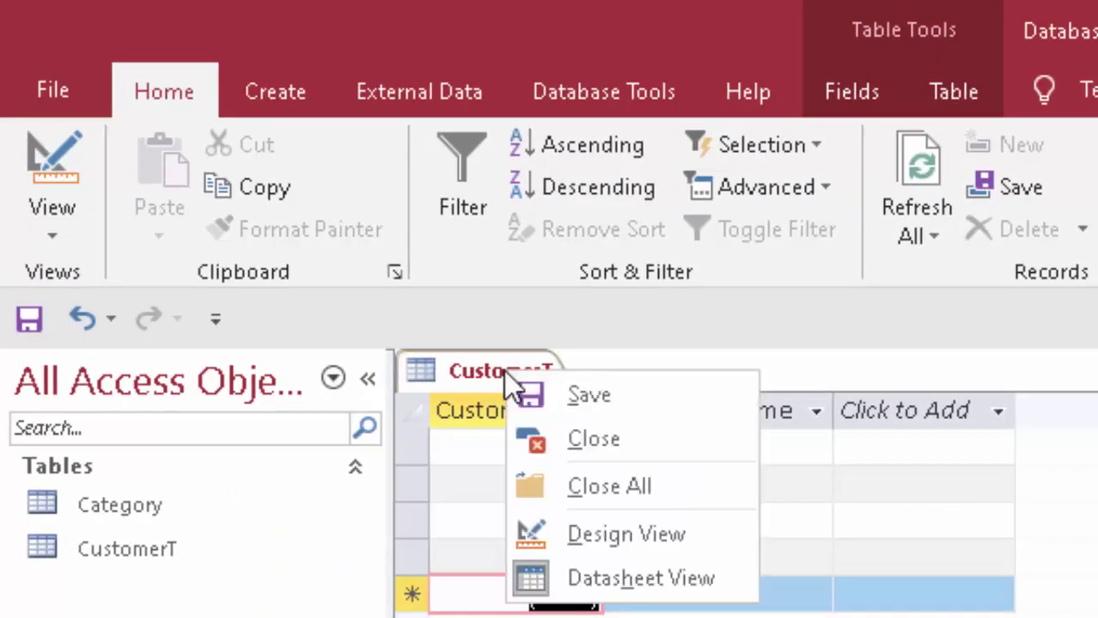
click(576, 442)
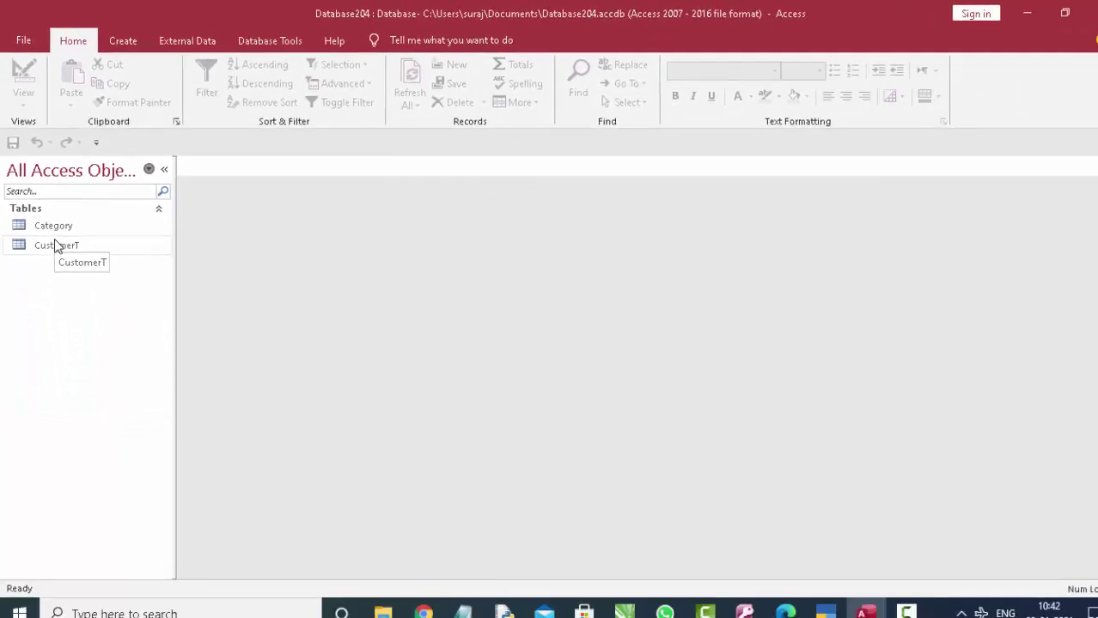
click(126, 43)
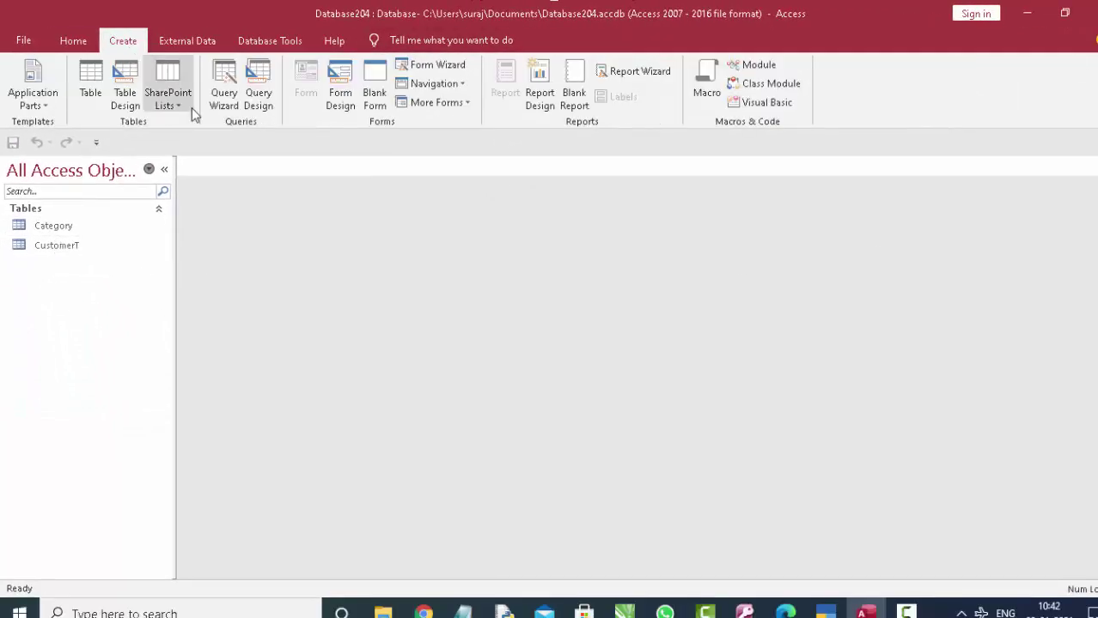
click(90, 74)
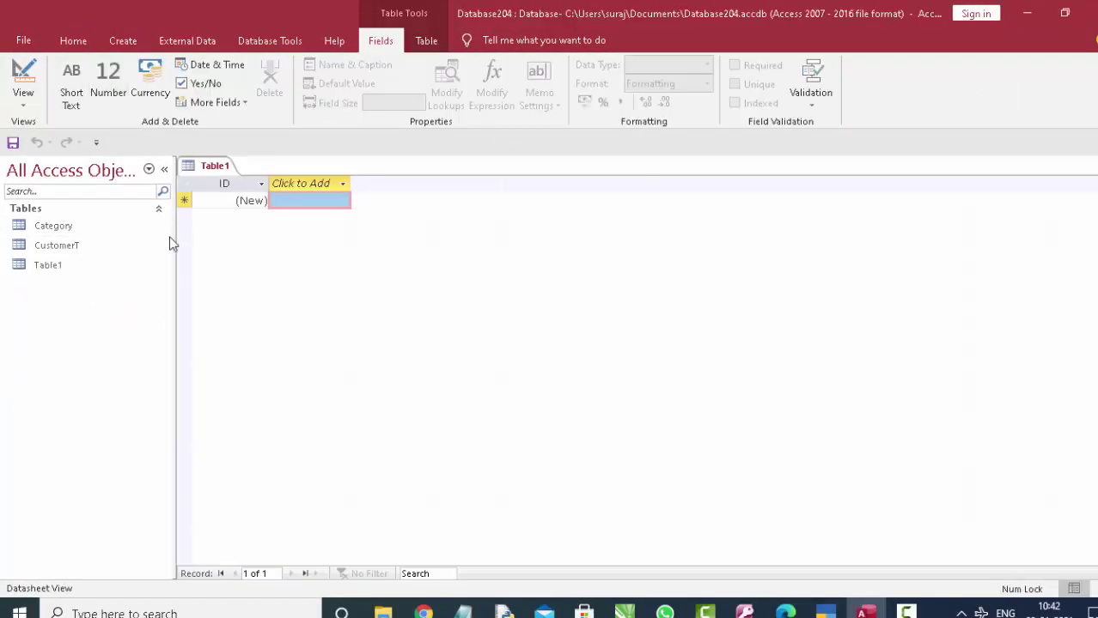
click(25, 75)
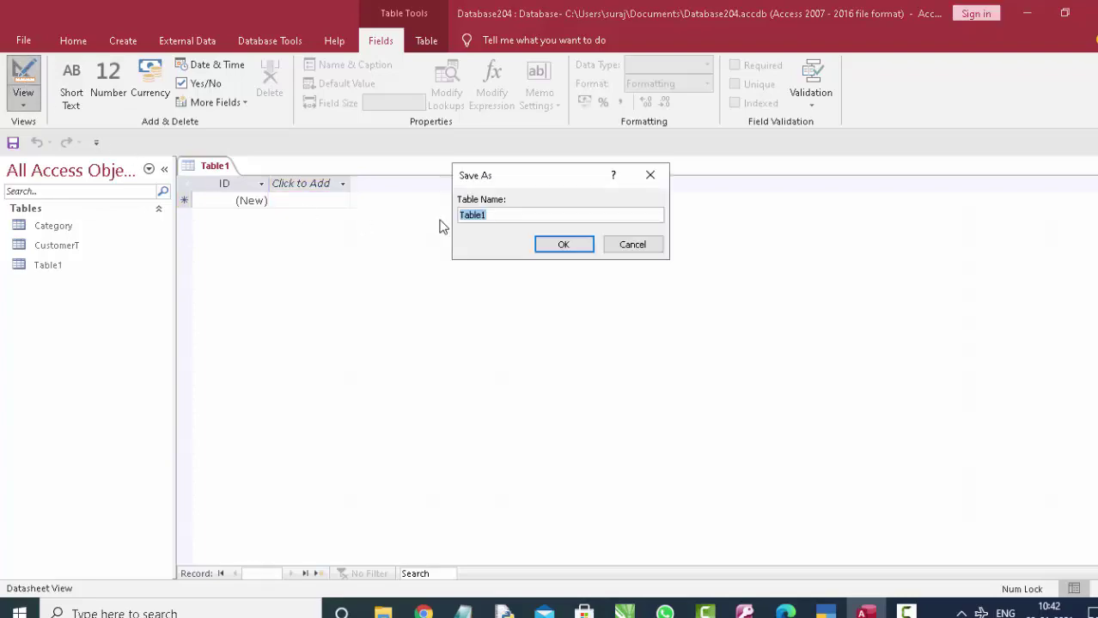
key(BackSpace)
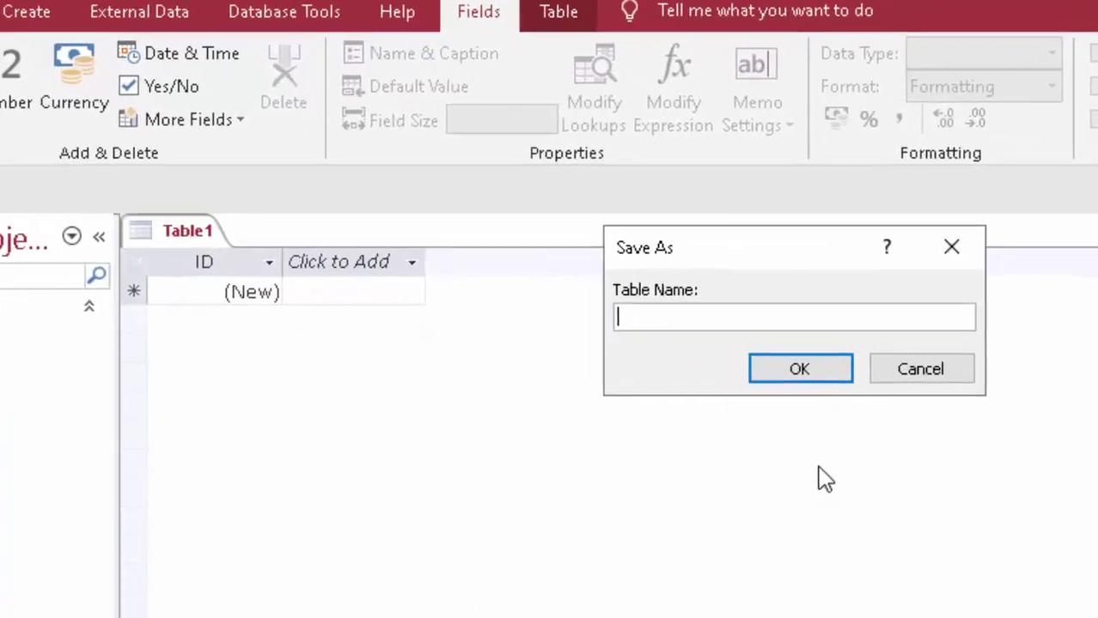
text(Pr)
text(o)
text(d)
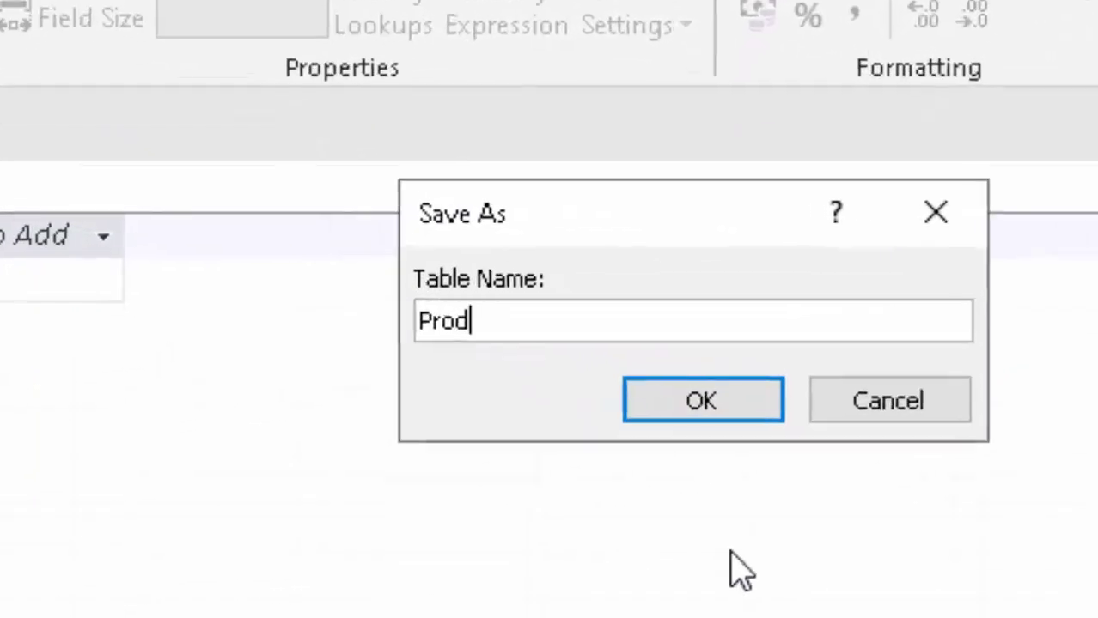
text(uct)
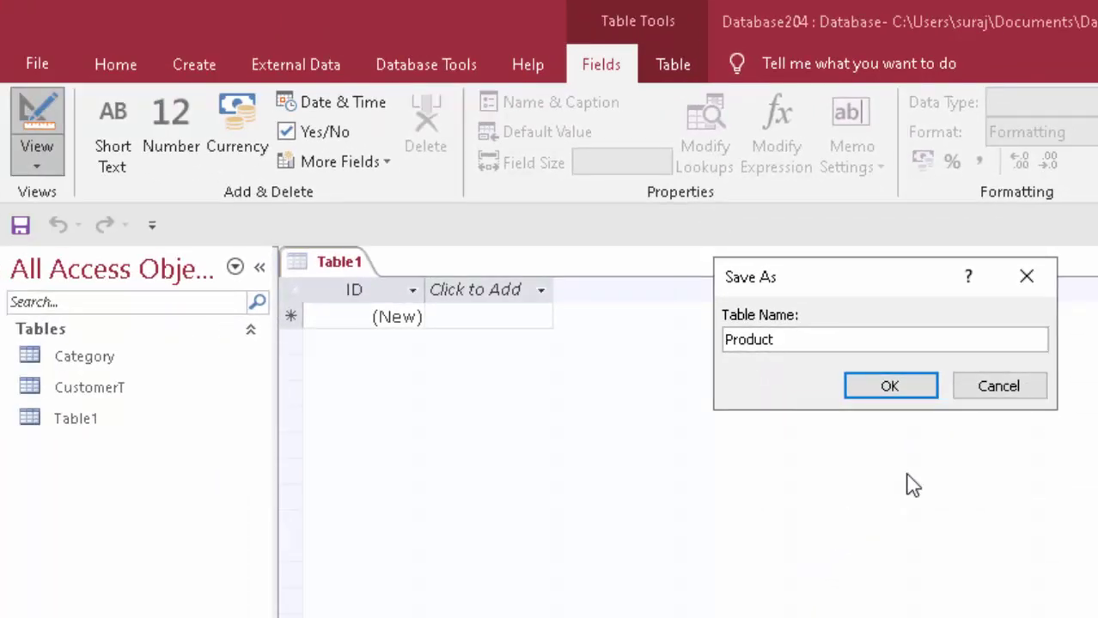
Save the table as Product with Short Text fields ID and Product Name.
click(885, 388)
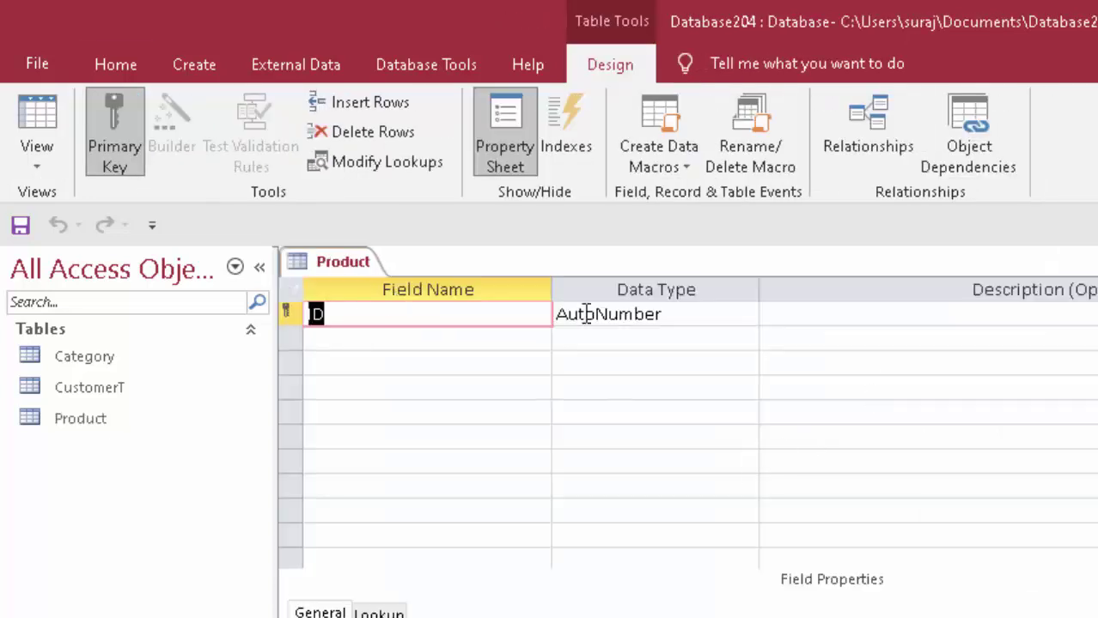
click(745, 314)
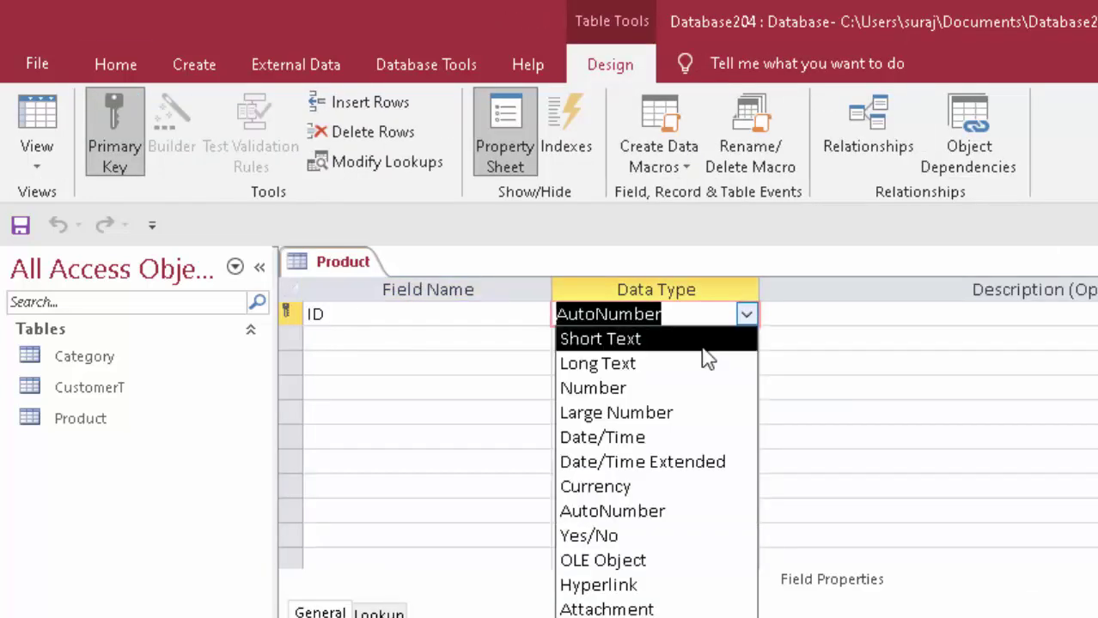
click(675, 339)
click(412, 345)
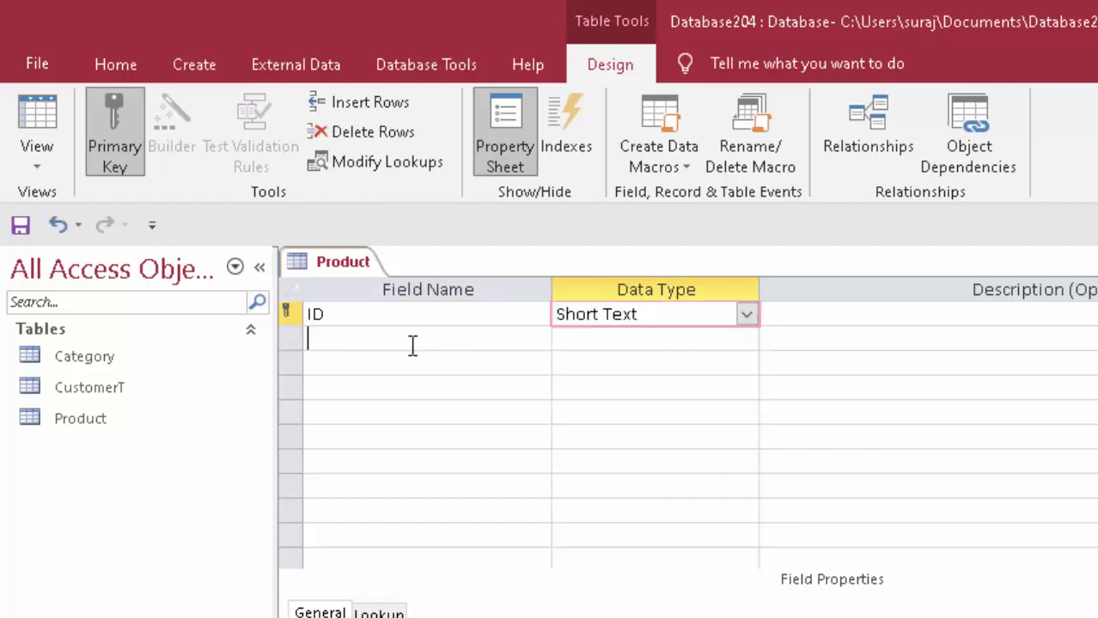
text(Pr)
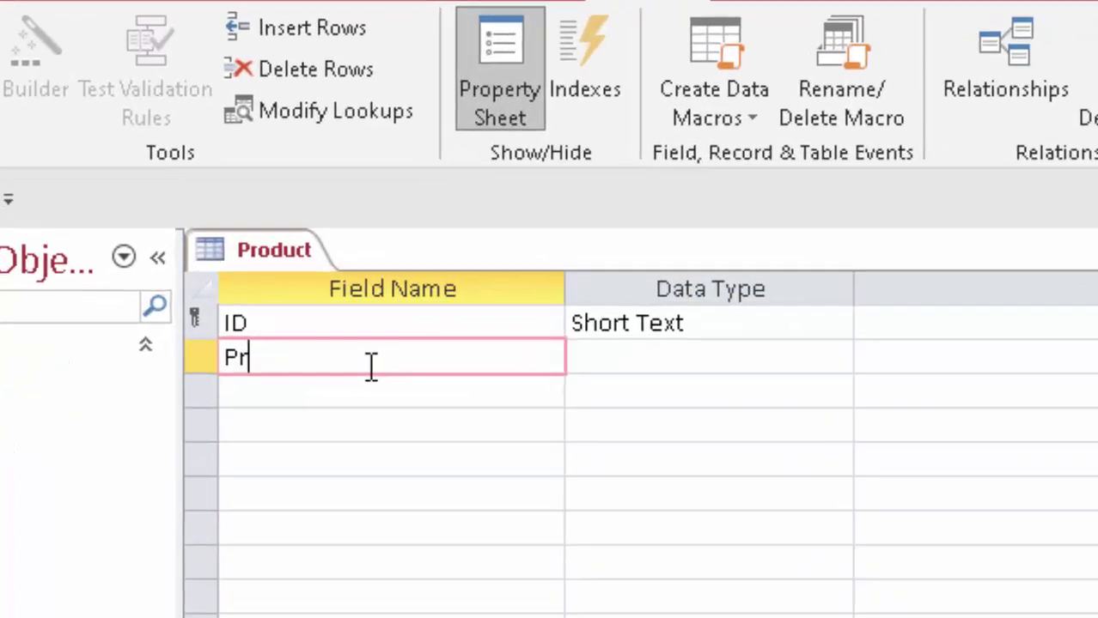
text(oduc)
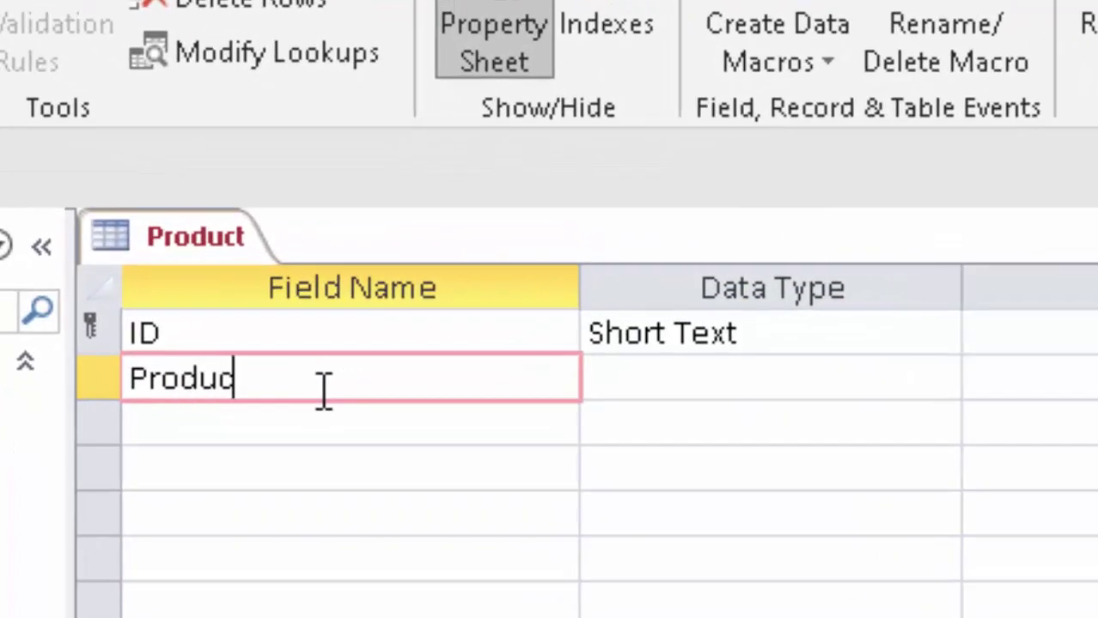
text(t Na)
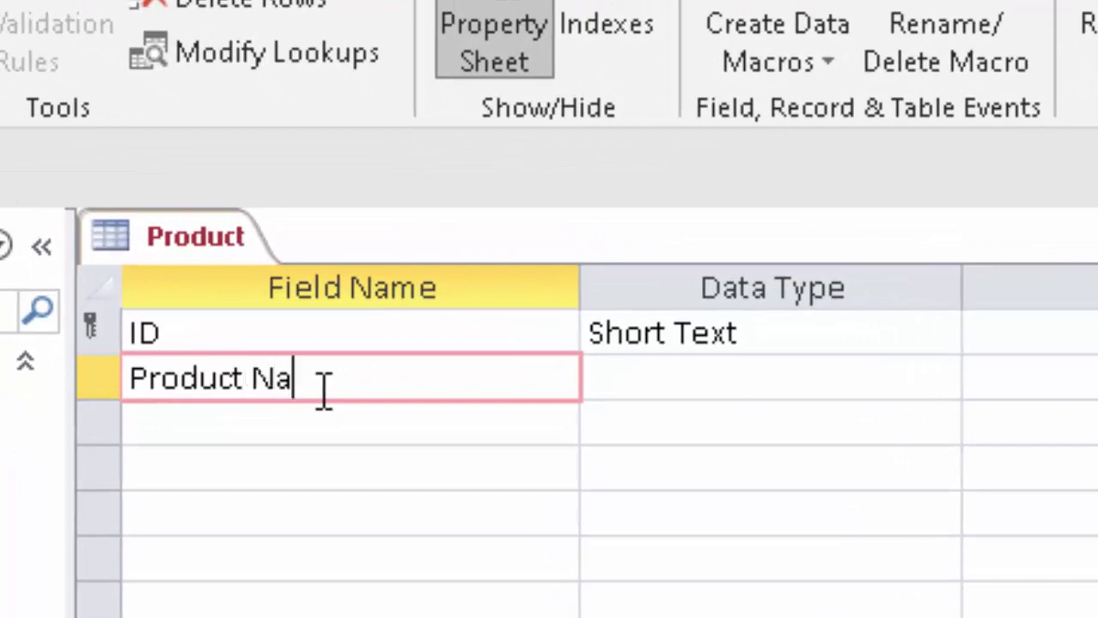
text(me)
click(770, 376)
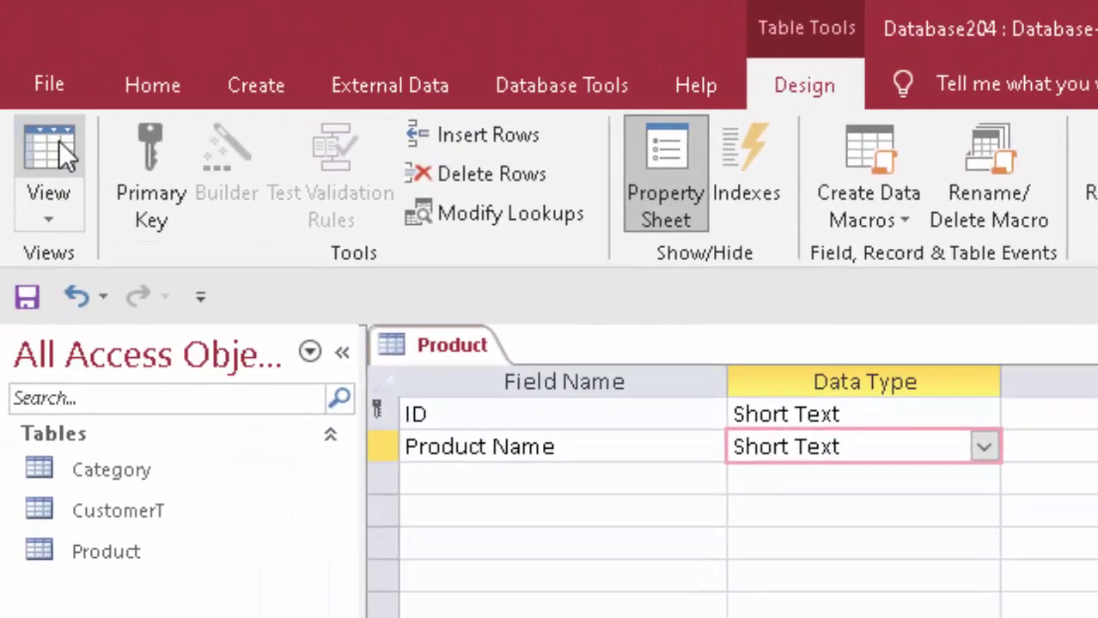
click(58, 140)
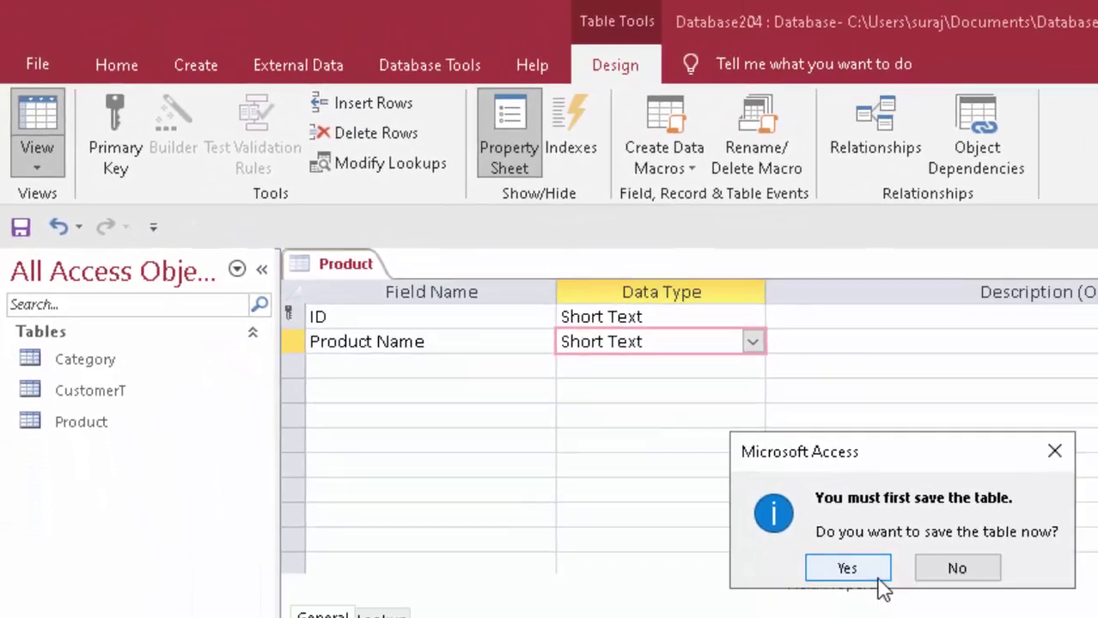
Save the Product table and enter records S101 Sugar and S102 Java.
click(824, 549)
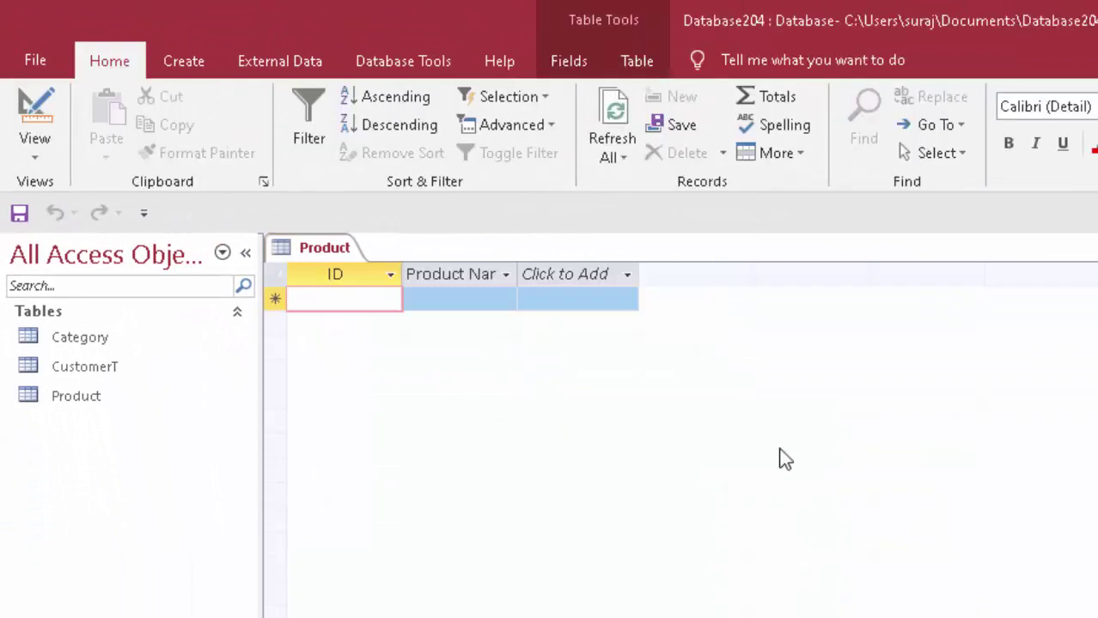
click(446, 294)
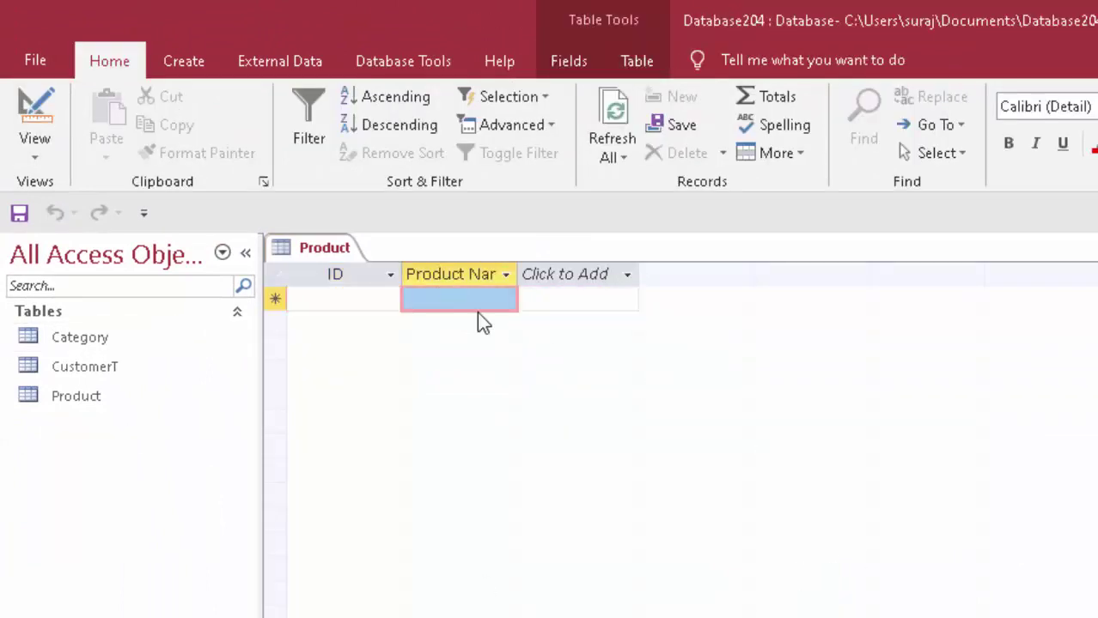
click(343, 297)
text(1)
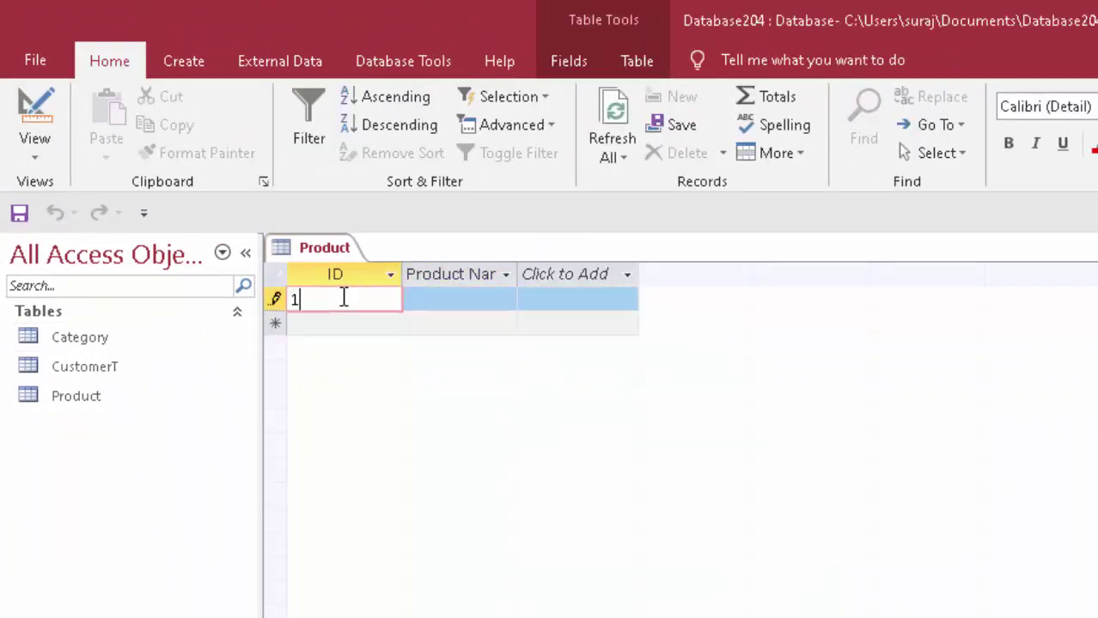
text(S)
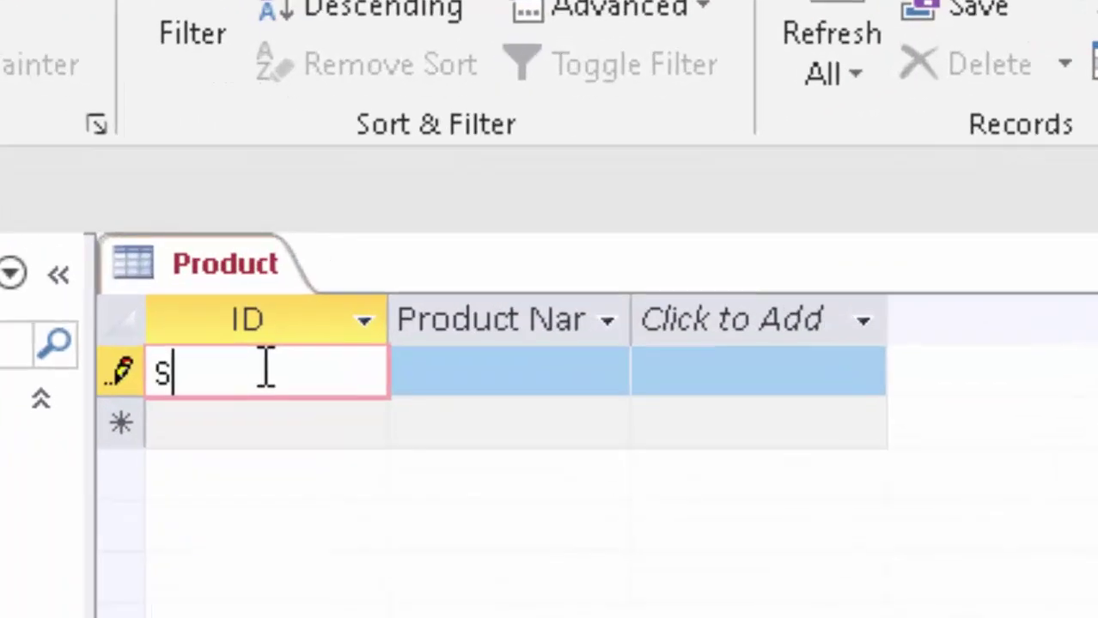
text(101)
key(Tab)
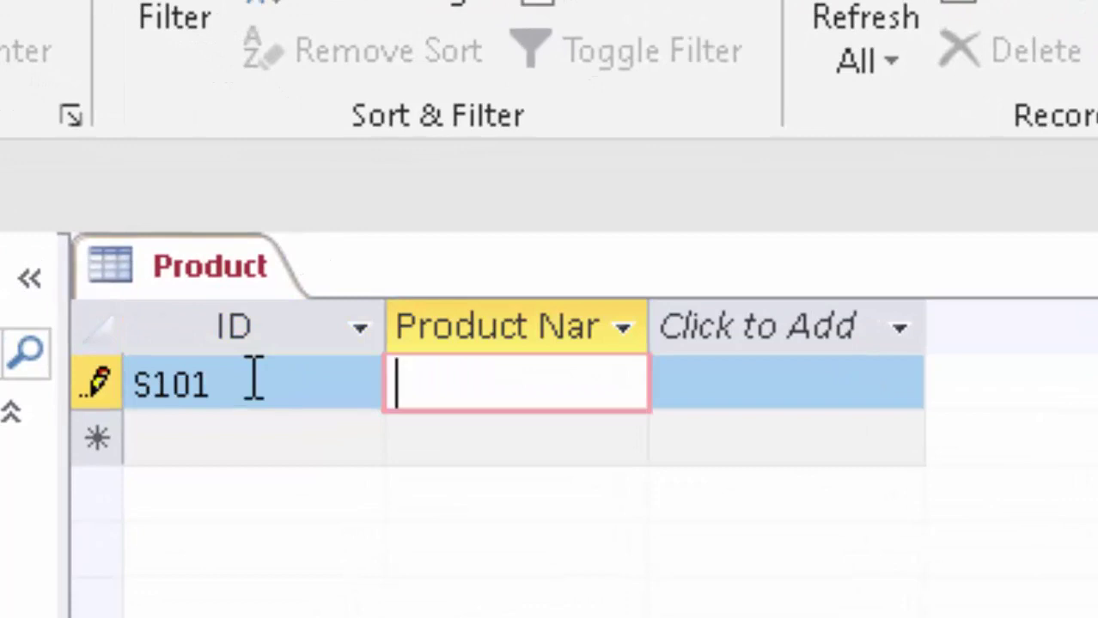
text(Suga)
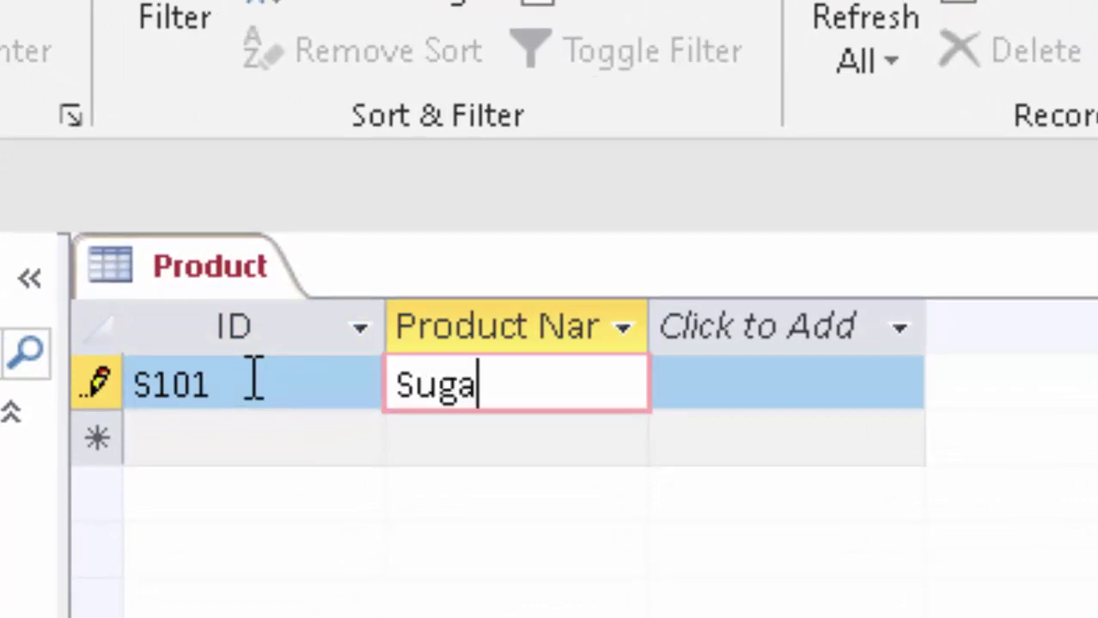
text(r)
key(Tab)
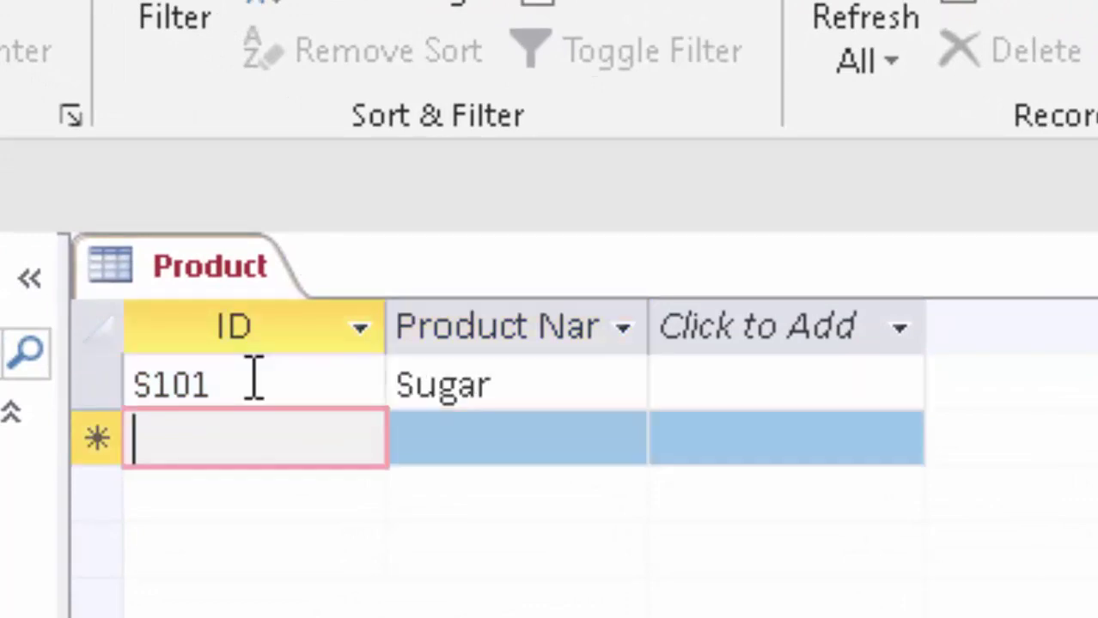
text(S10)
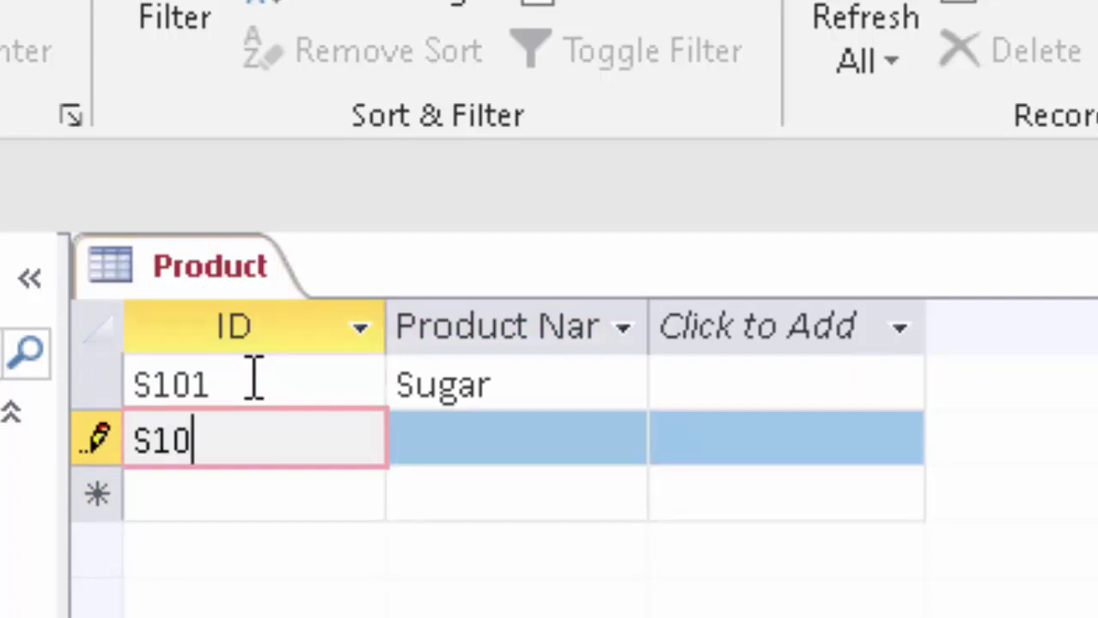
text(2)
key(Tab)
text(J)
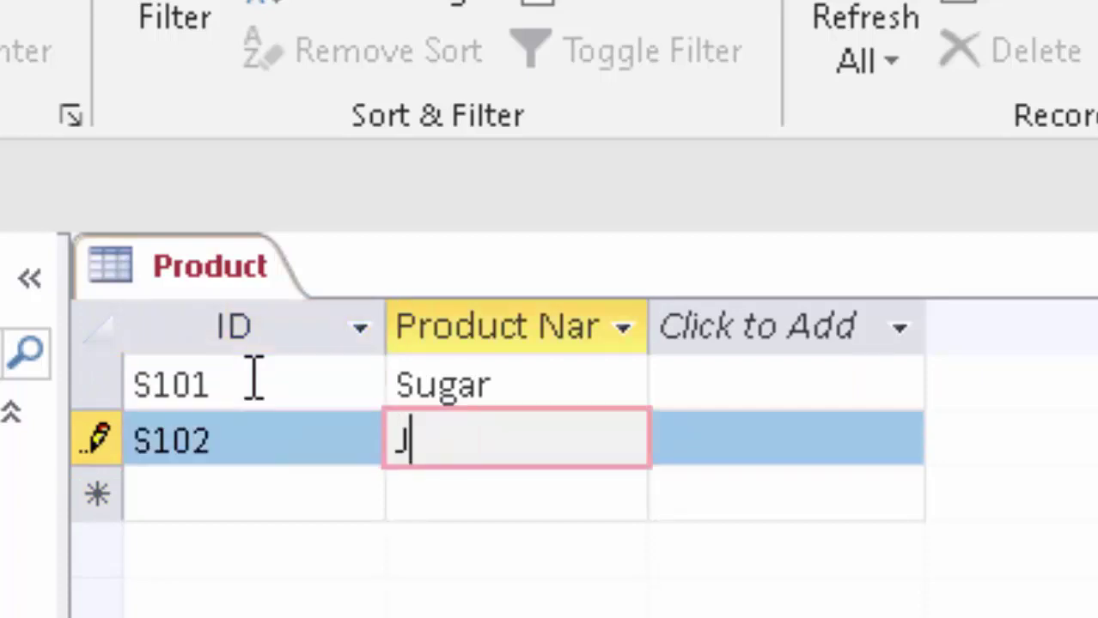
text(ava)
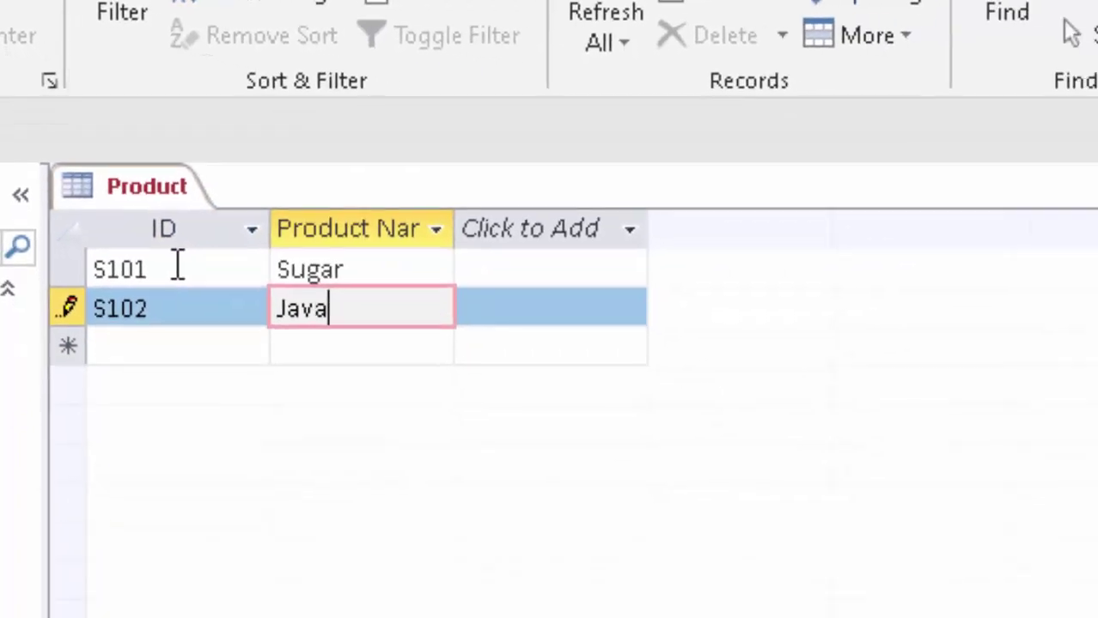
key(Tab)
Add product records S103 Python, S104 Soyabean and S105 Spoon.
text(S)
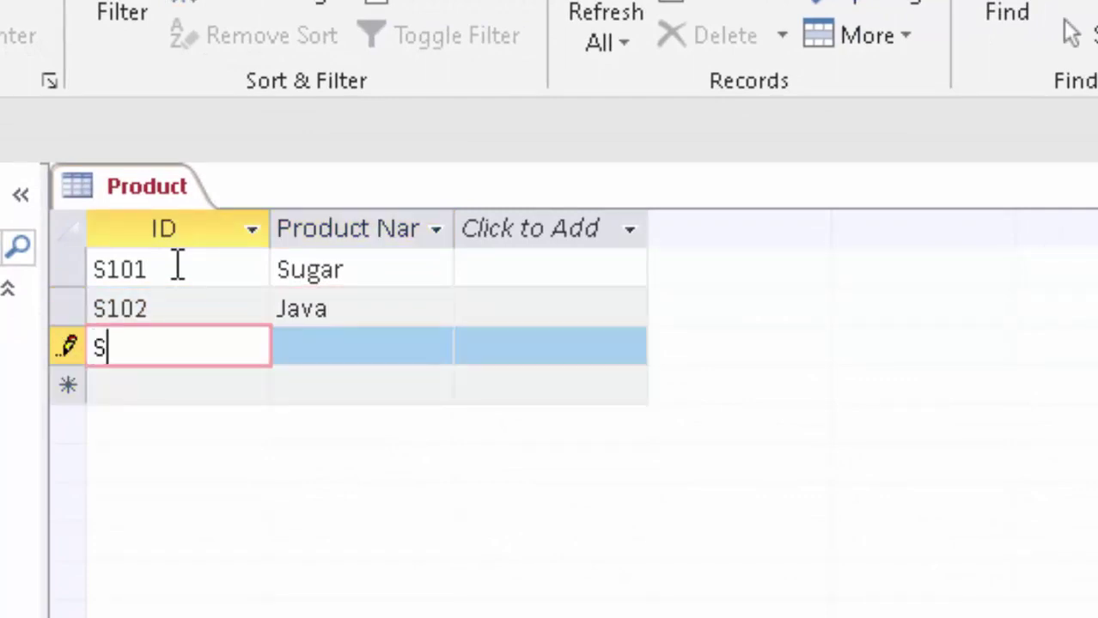
text(-)
key(BackSpace)
text(1)
text(03)
key(Tab)
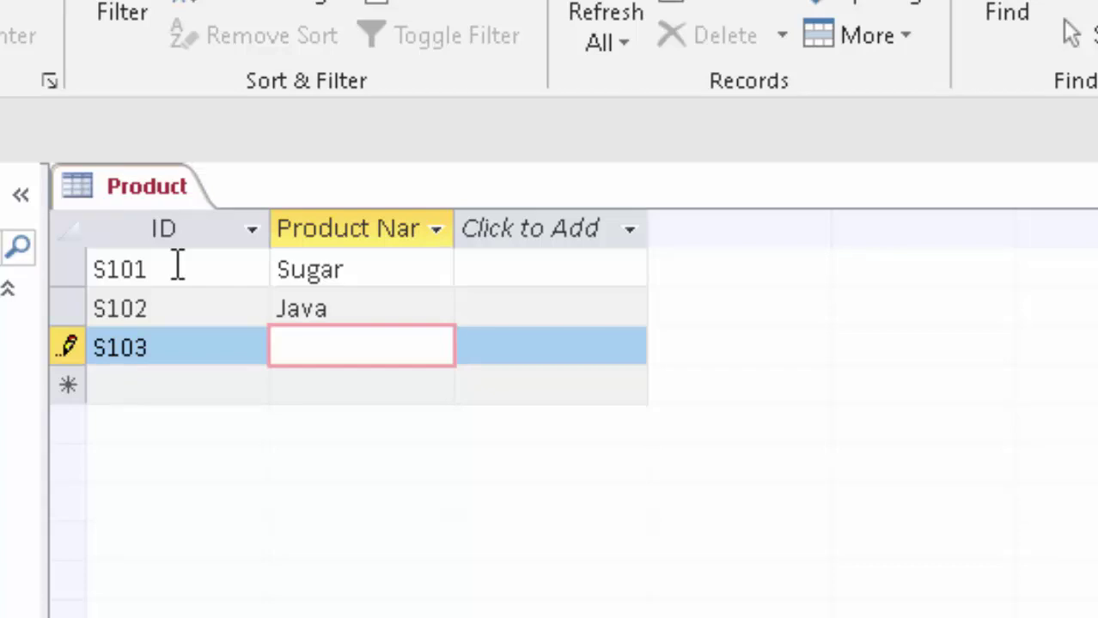
text(Pyth)
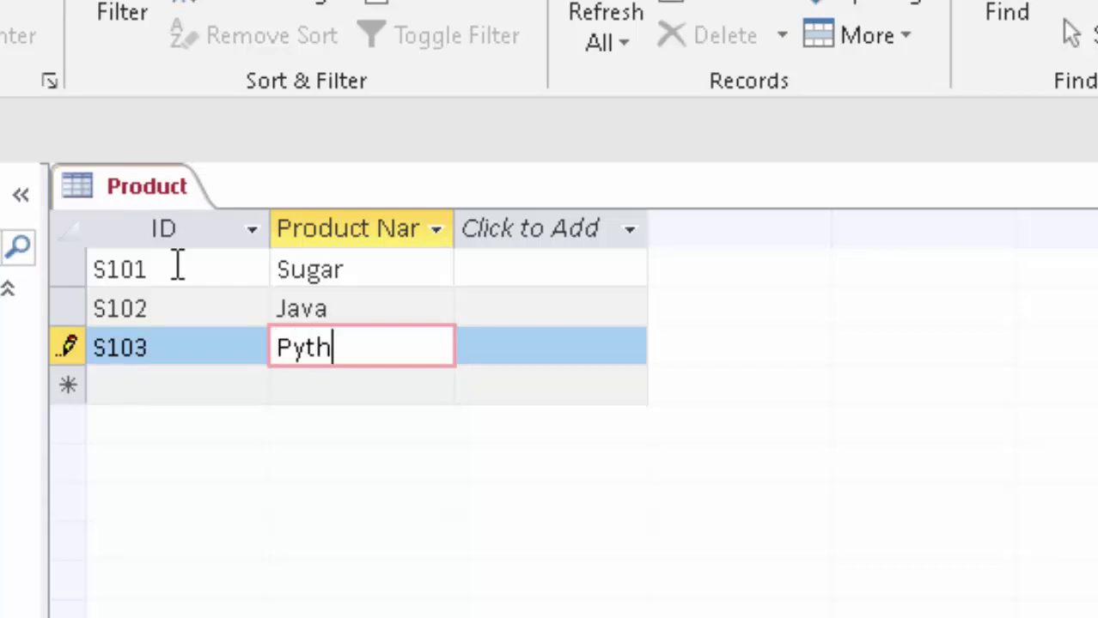
text(on)
key(Tab)
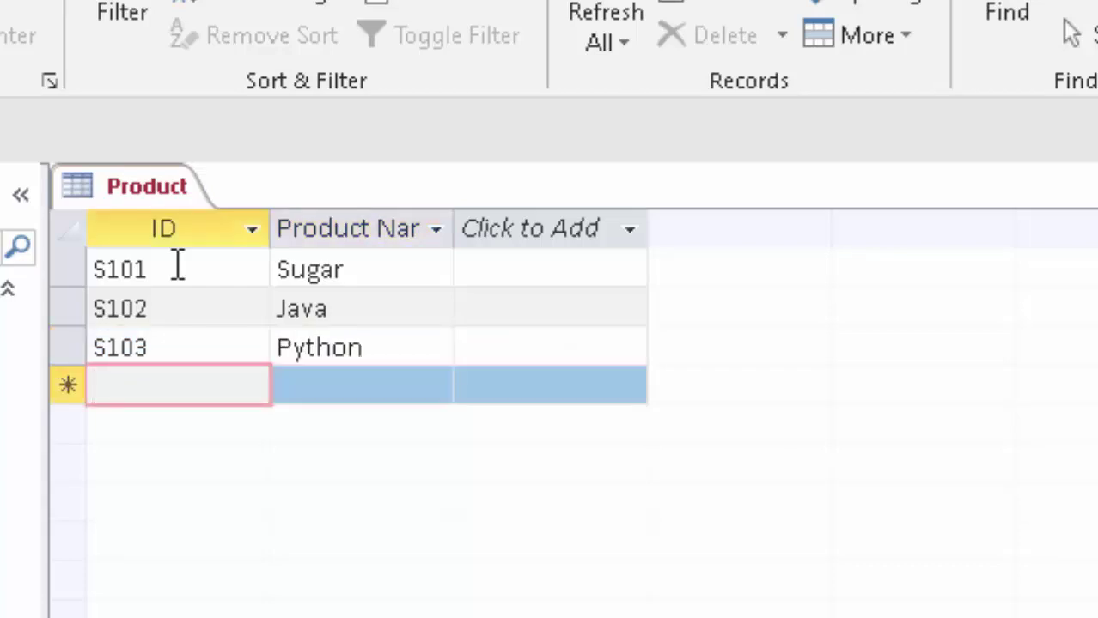
text(S104)
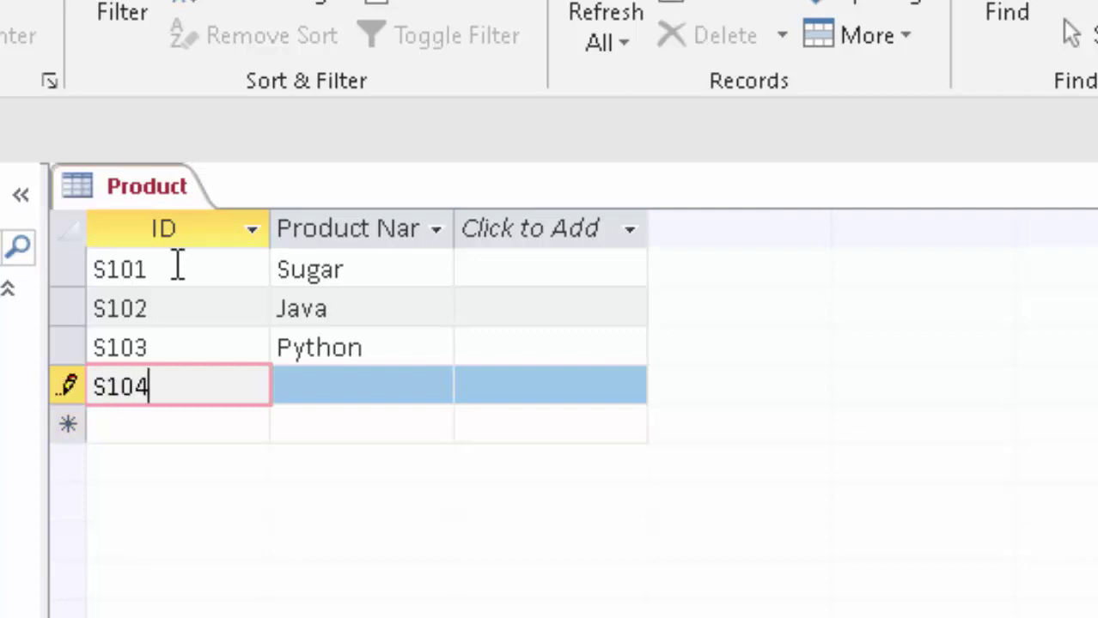
key(Tab)
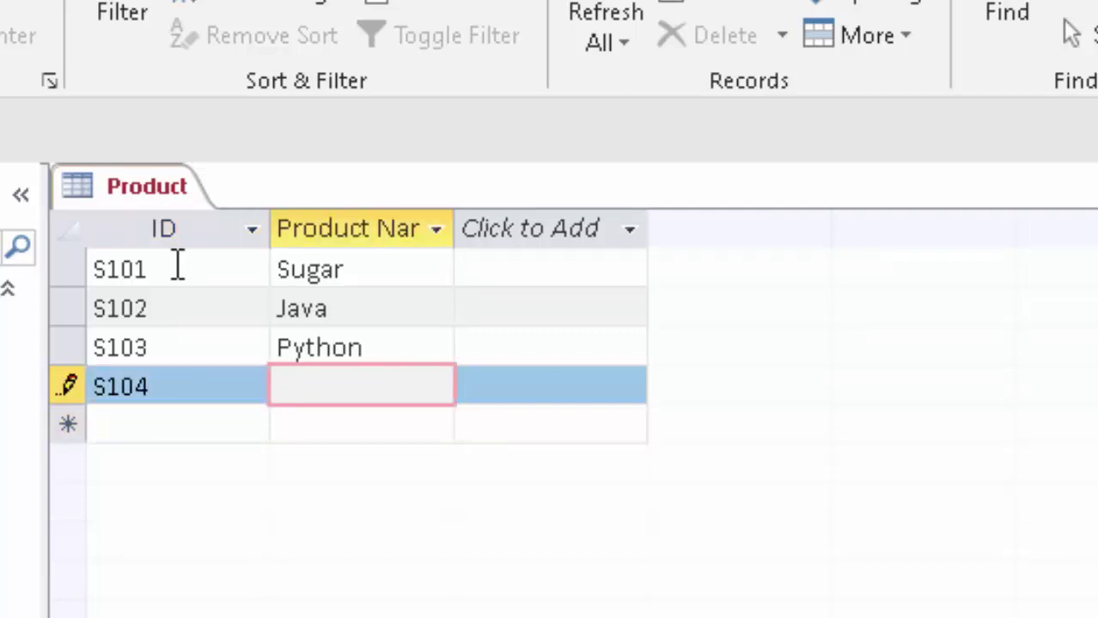
text(So)
text(ya)
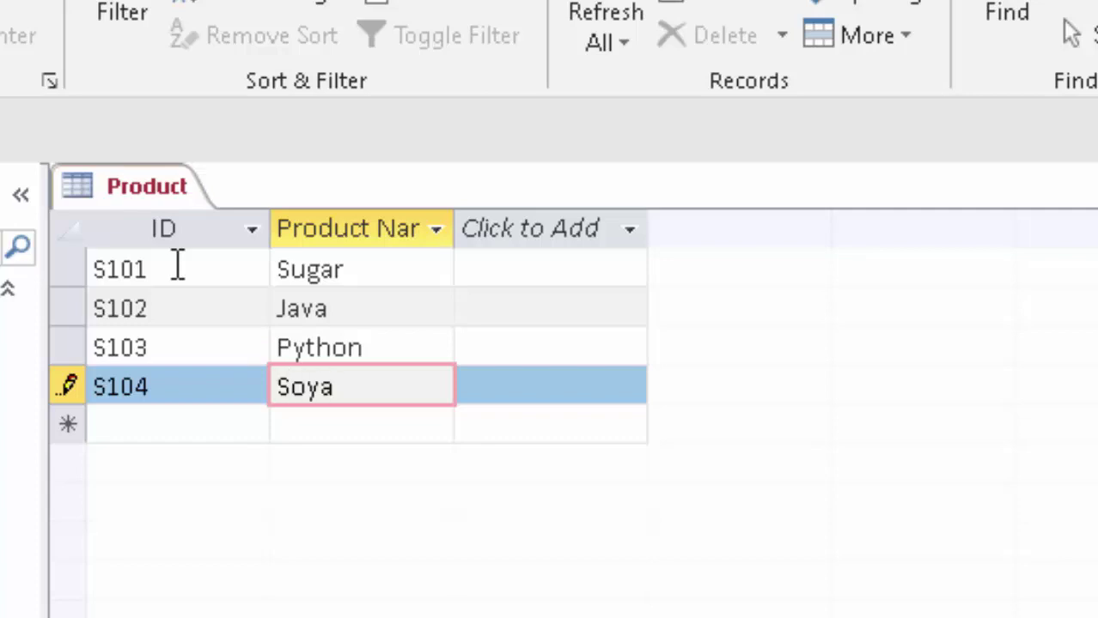
text(bean)
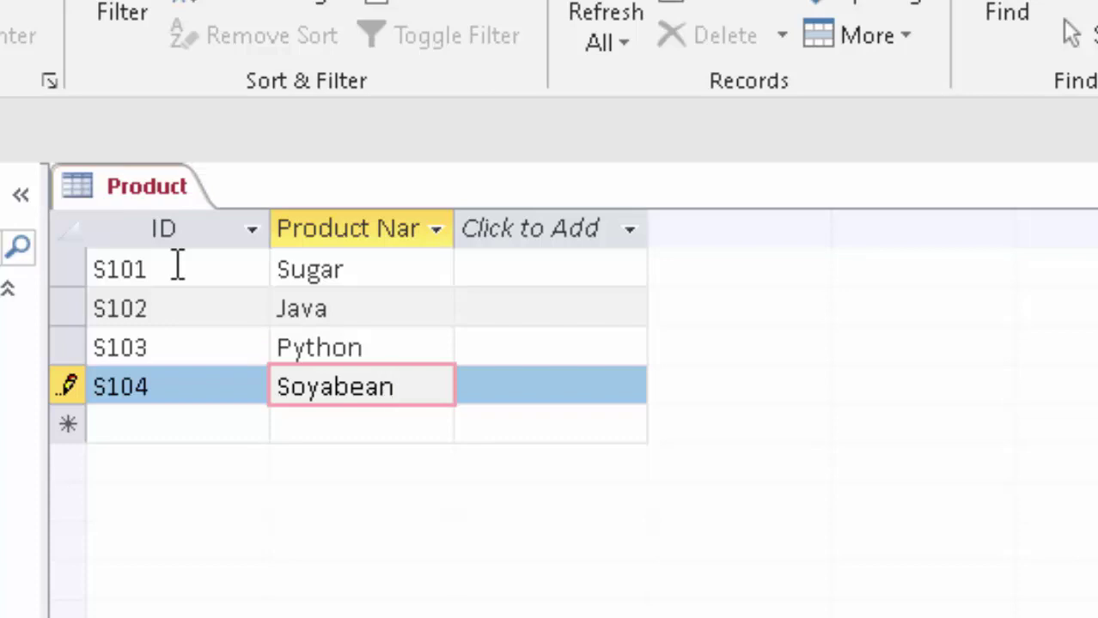
key(Tab)
text(S1)
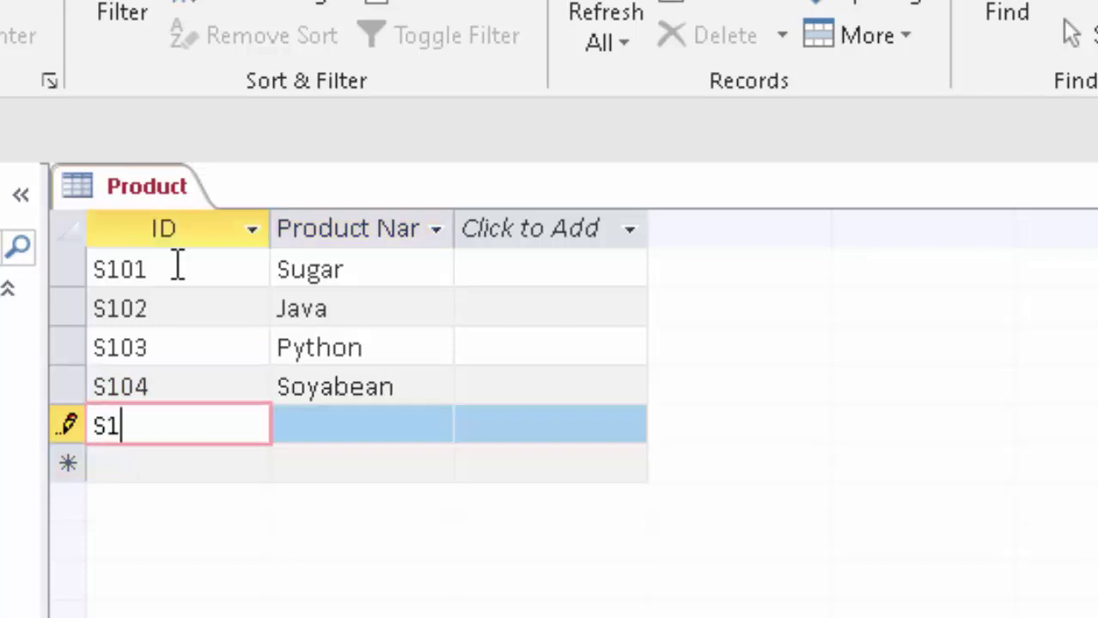
text(0)
text(5)
key(Tab)
text(S)
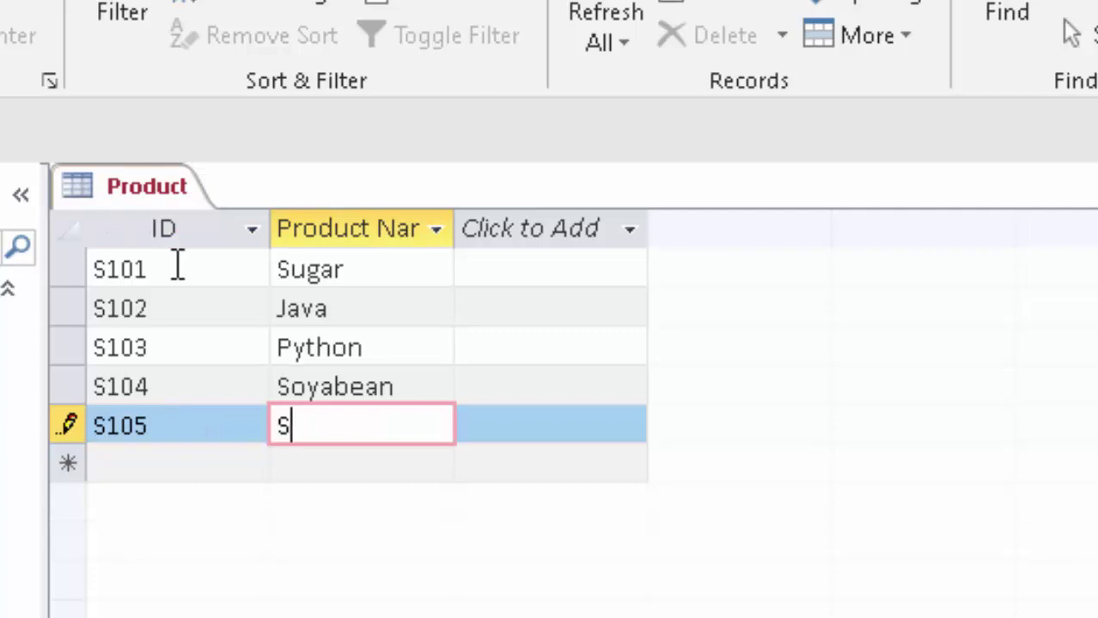
text(poon)
key(Tab)
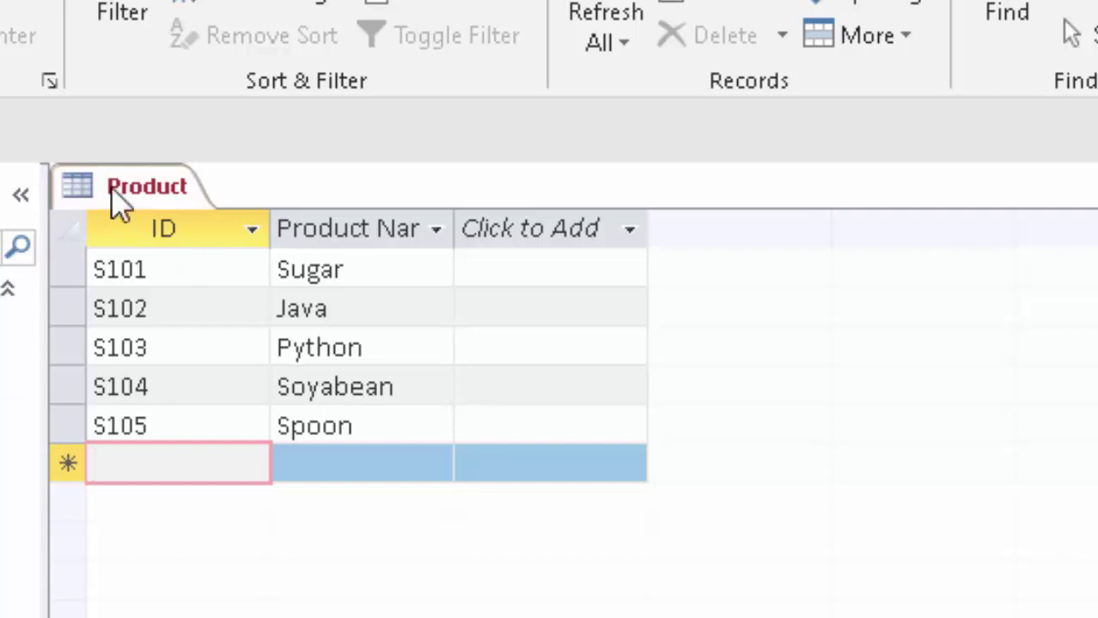
Close the Product table and create a new blank table saved as Table1.
right_click(132, 176)
click(172, 243)
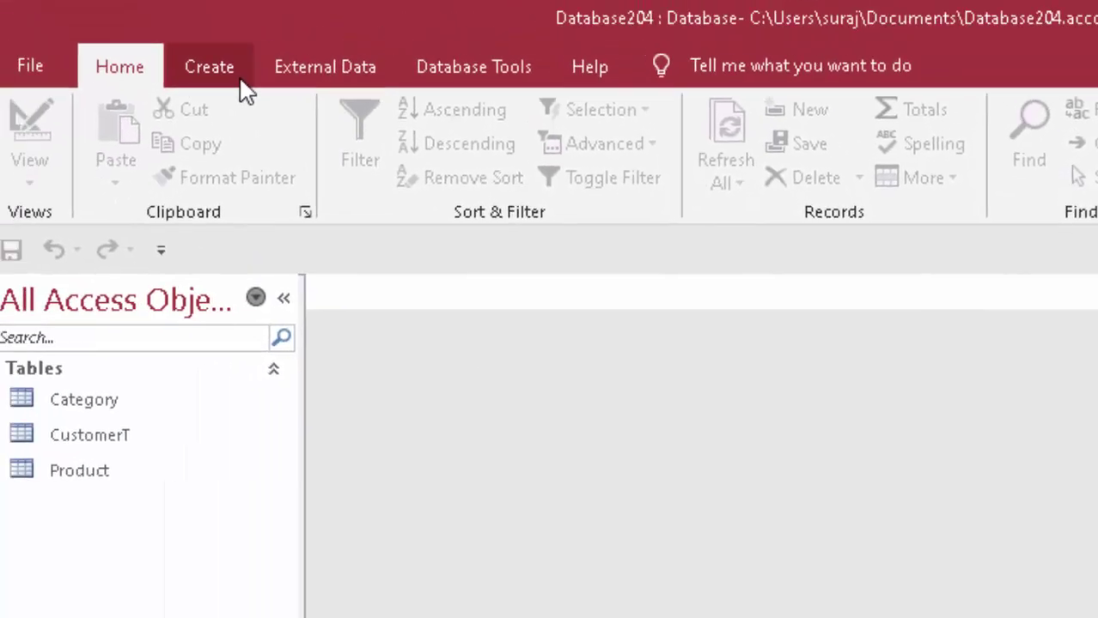
click(219, 72)
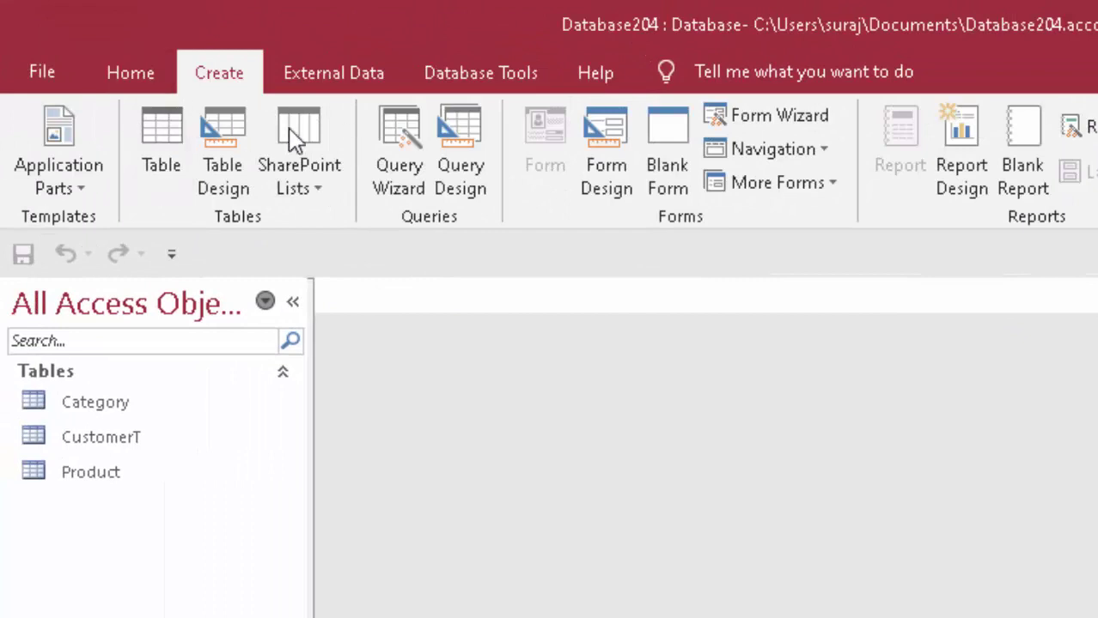
click(168, 129)
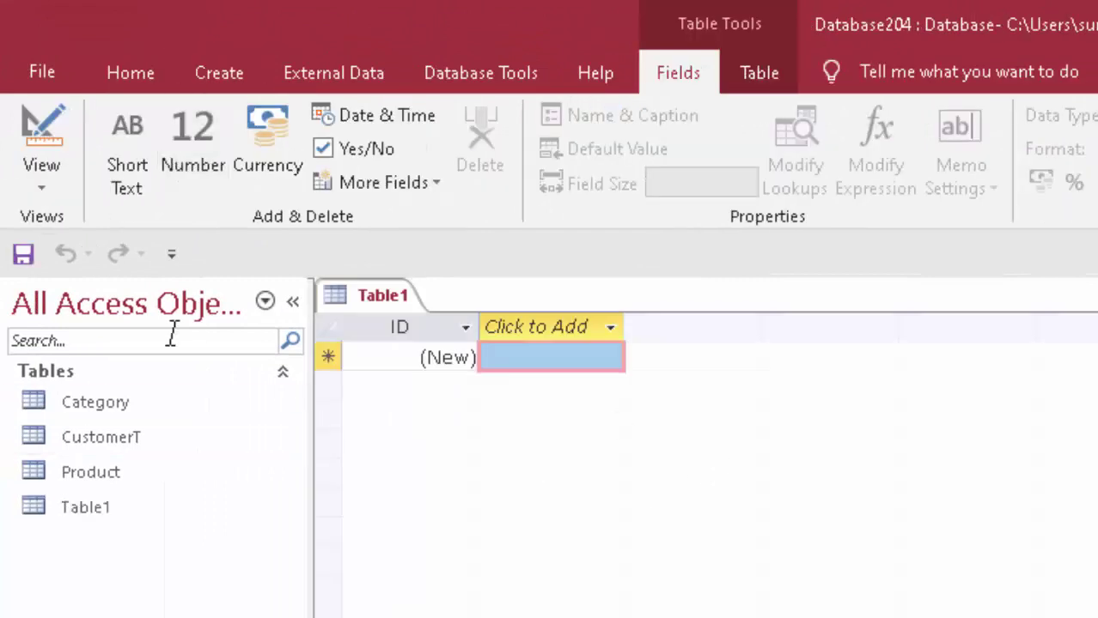
click(39, 129)
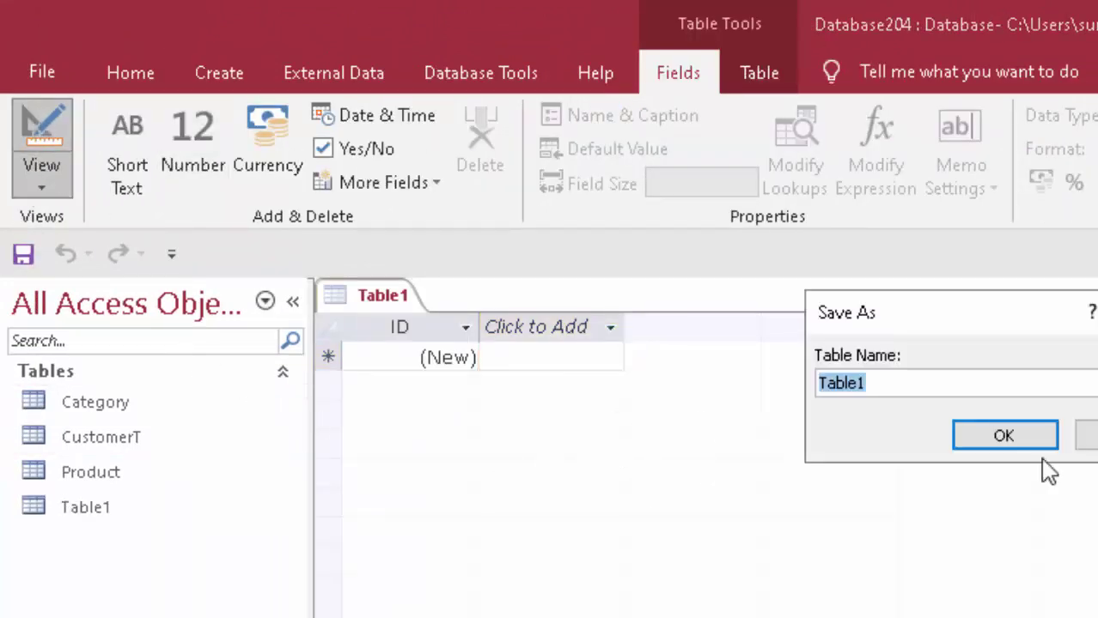
click(992, 437)
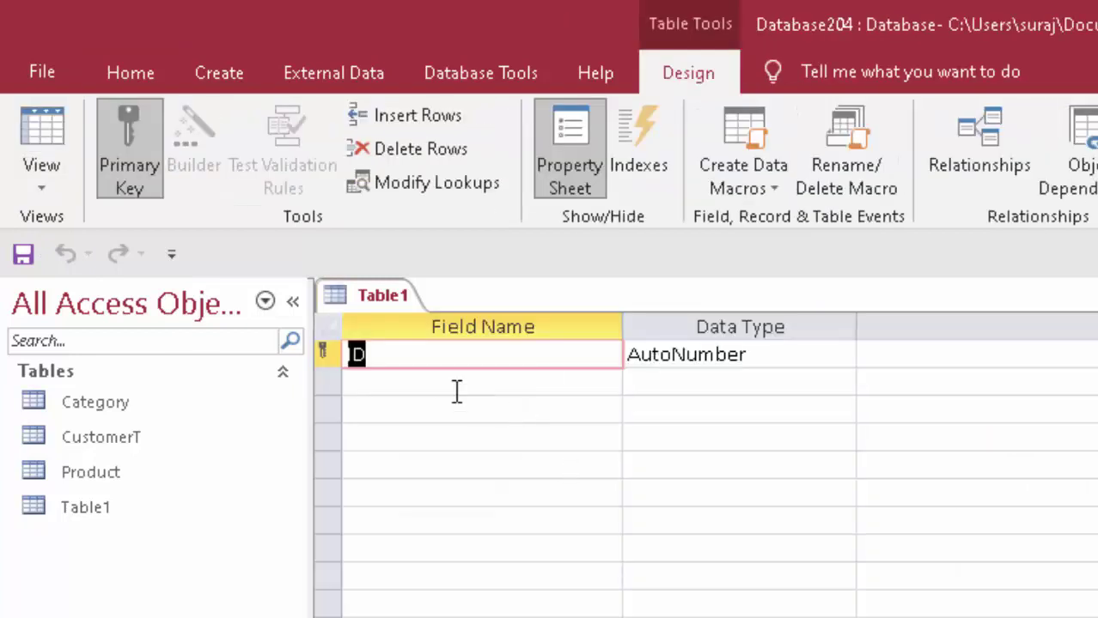
Rename Table1's AutoNumber ID key field to sn.
drag(437, 363, 355, 354)
key(BackSpace)
text(sn)
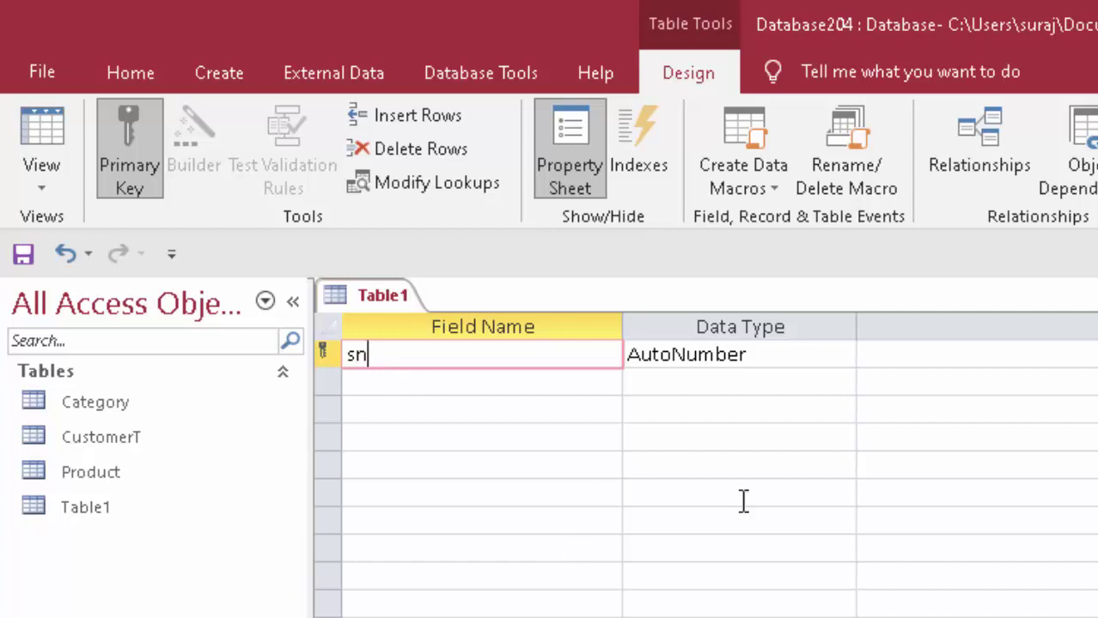
click(795, 355)
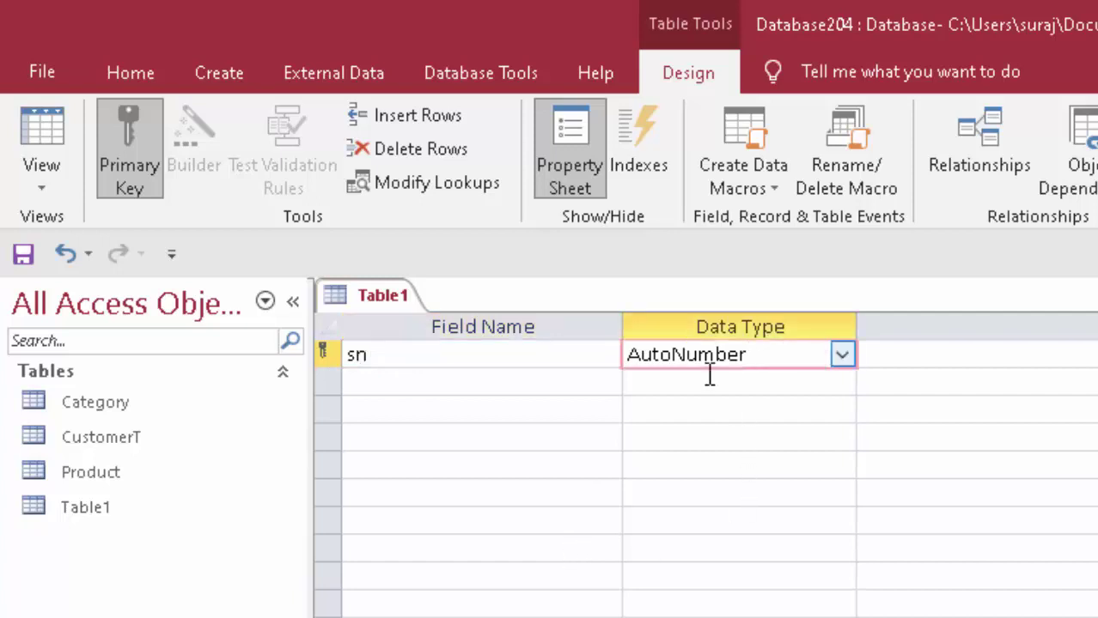
click(442, 389)
text(Cat)
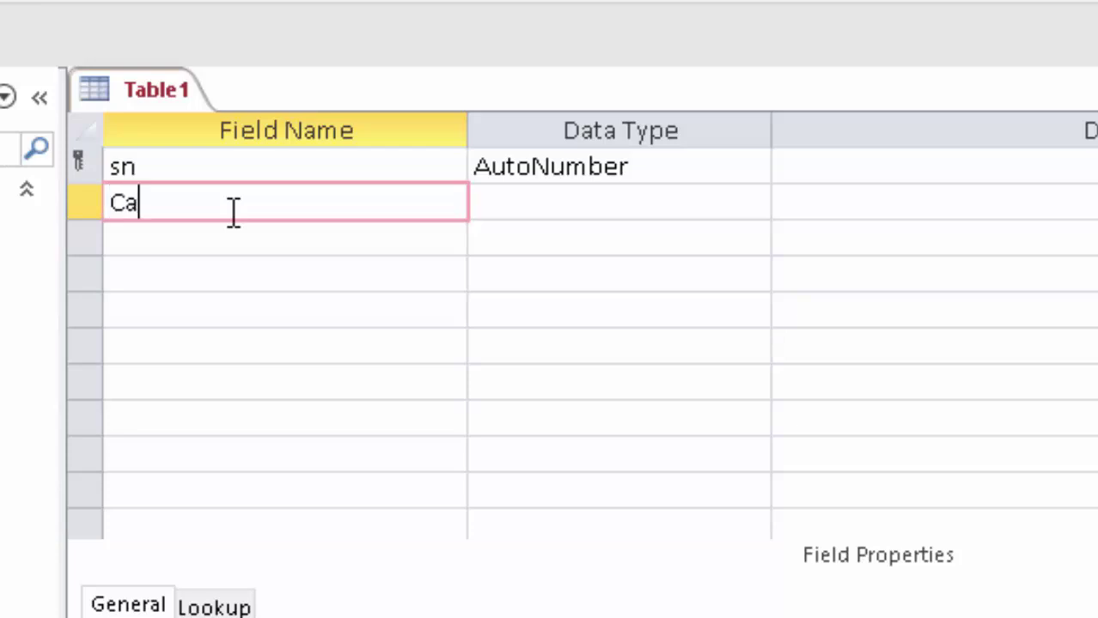
Name the second field Category and set its data type to Lookup Wizard.
text(egory)
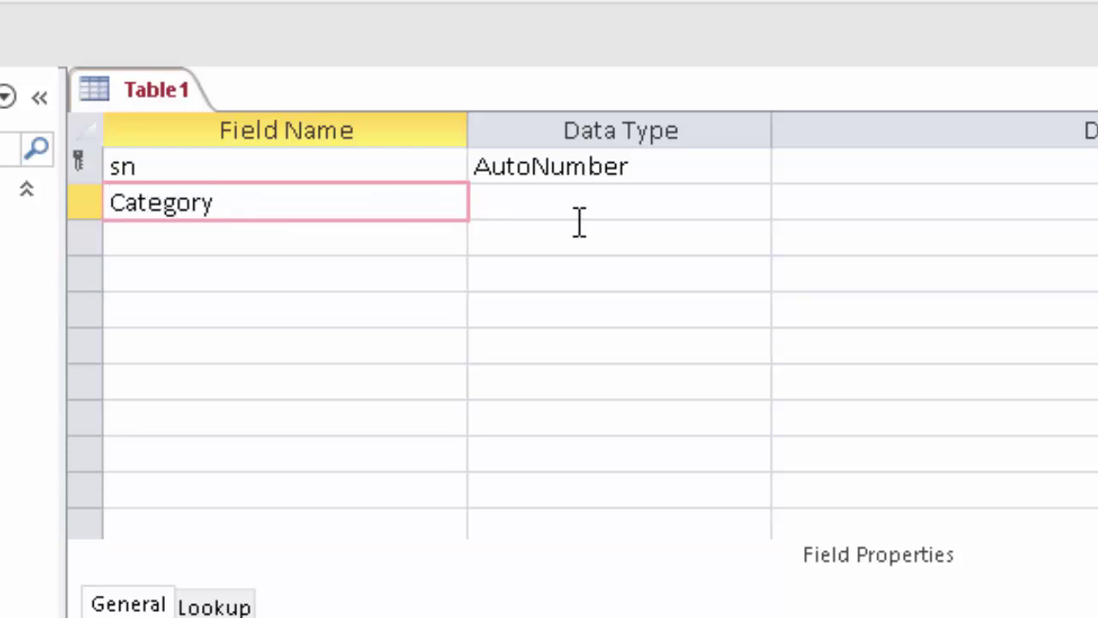
click(588, 203)
click(755, 204)
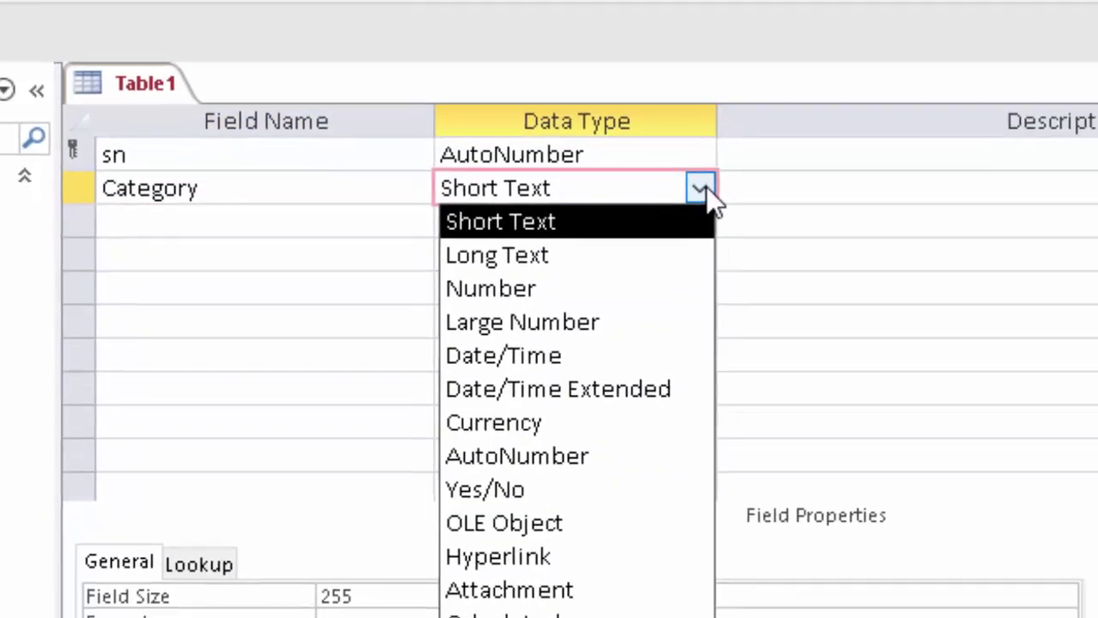
click(520, 560)
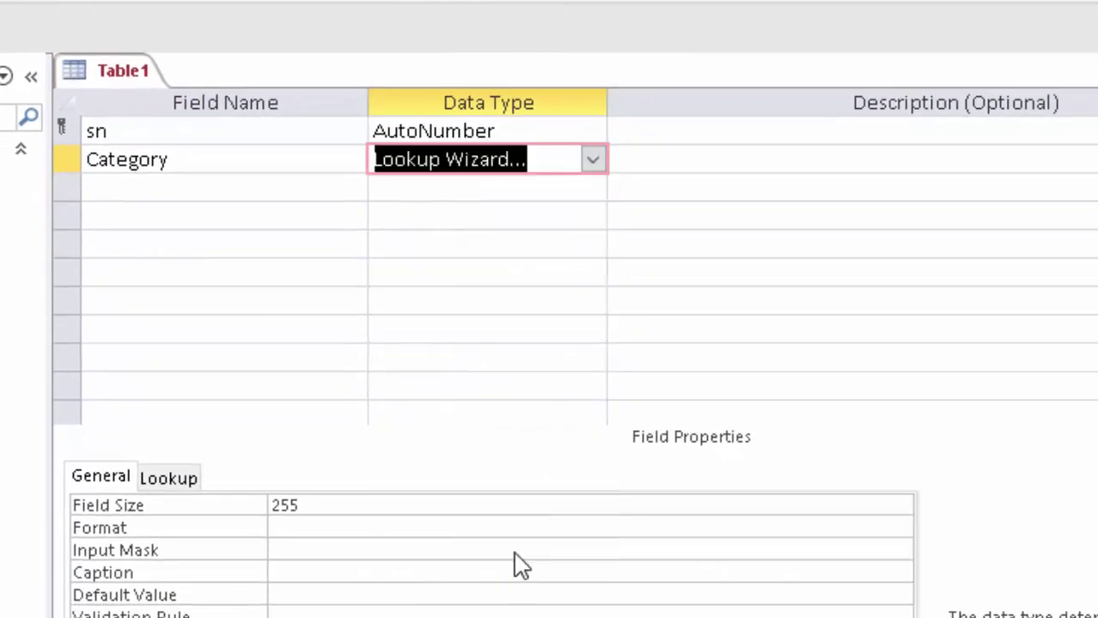
key(Escape)
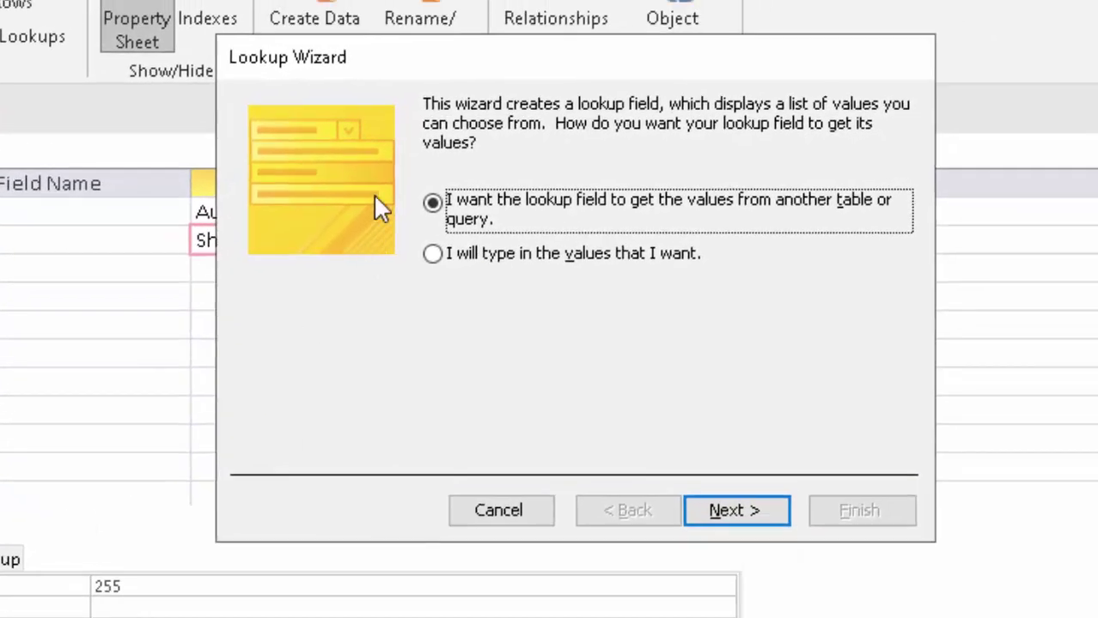
Build the lookup from the Category table's Category field and save Table1.
click(746, 518)
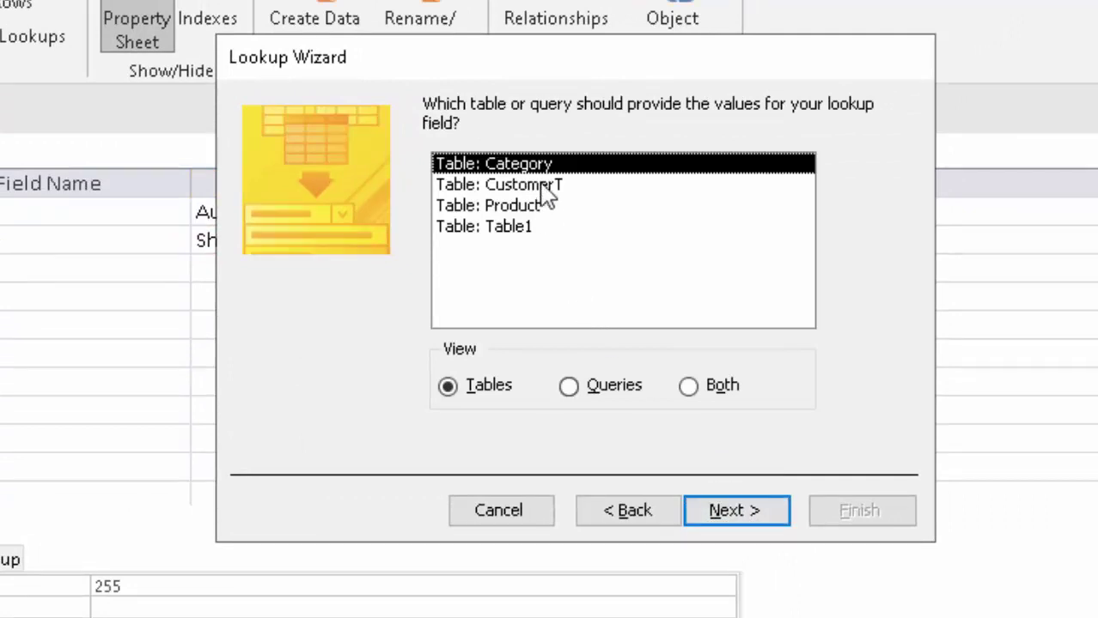
click(764, 513)
click(539, 327)
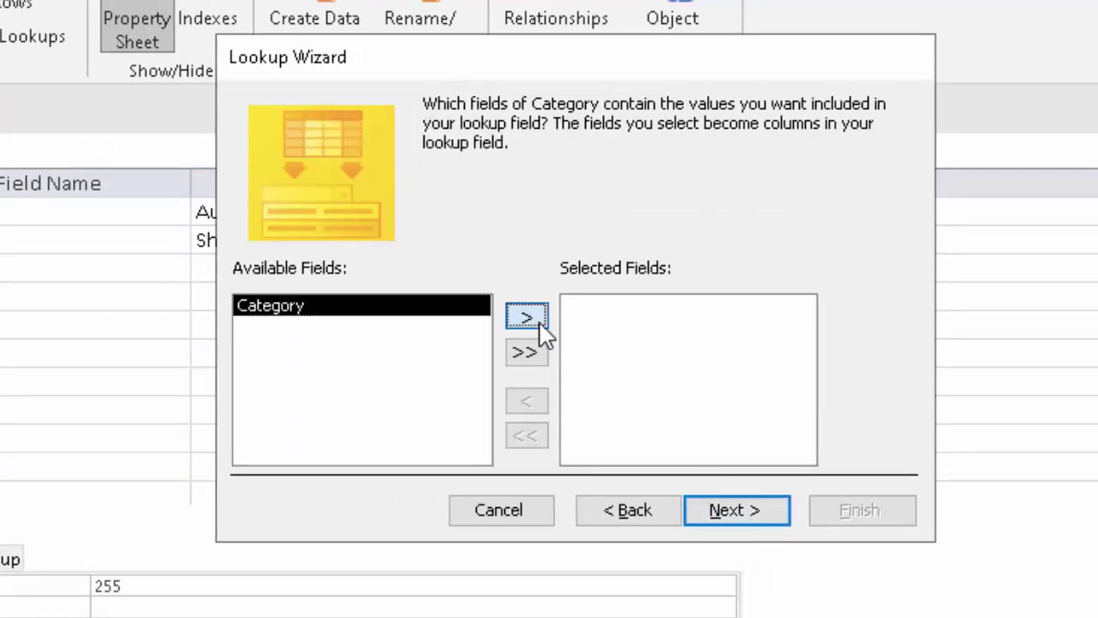
click(728, 512)
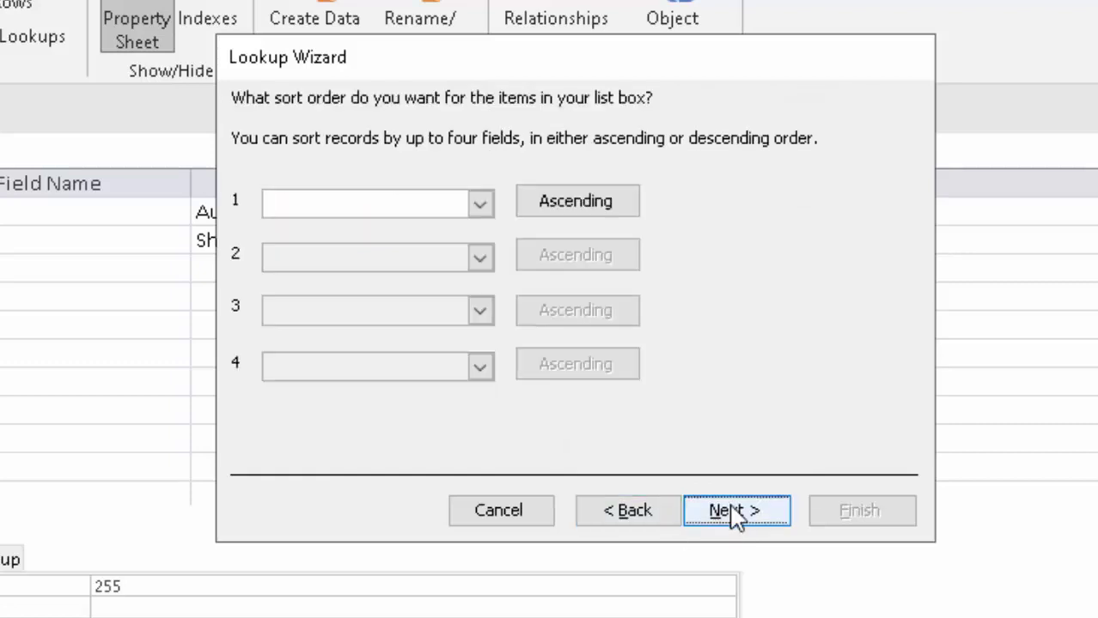
click(734, 516)
click(736, 515)
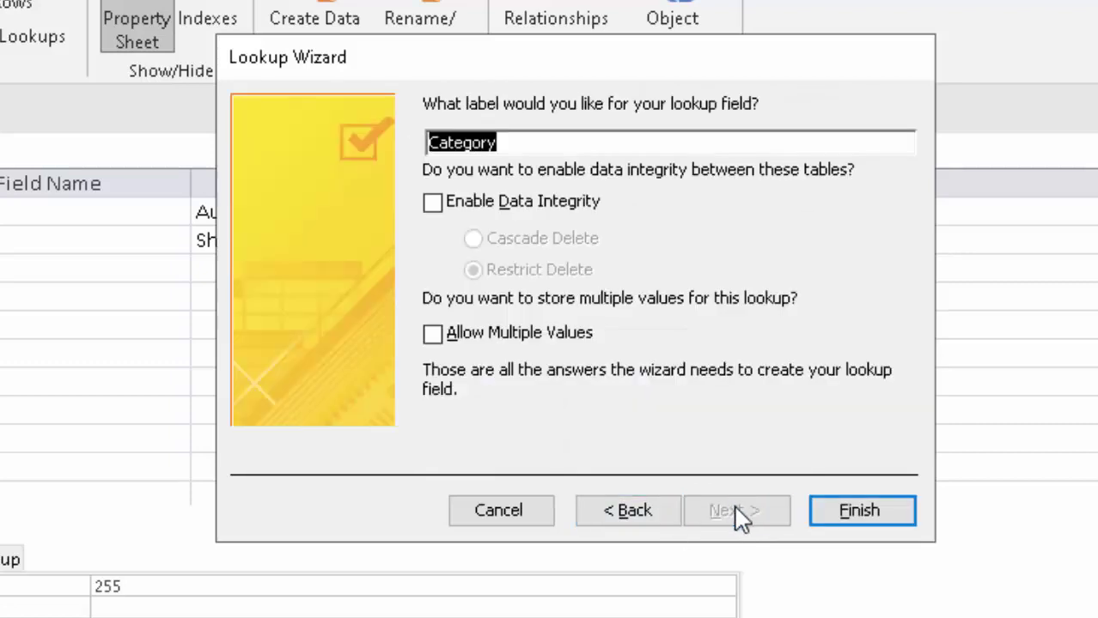
click(886, 514)
click(491, 491)
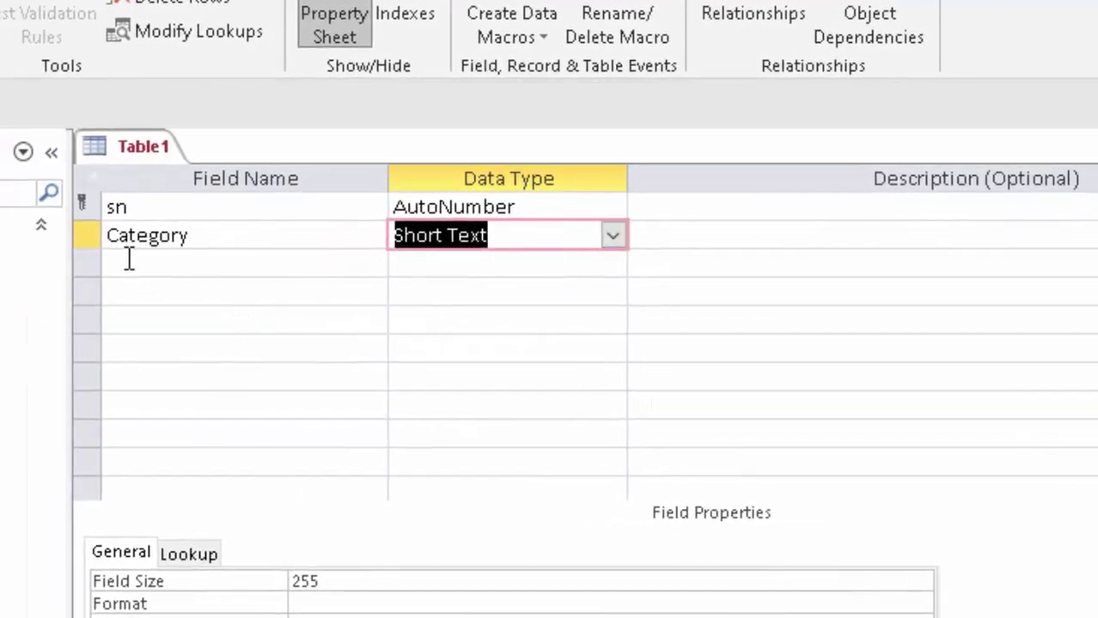
click(128, 260)
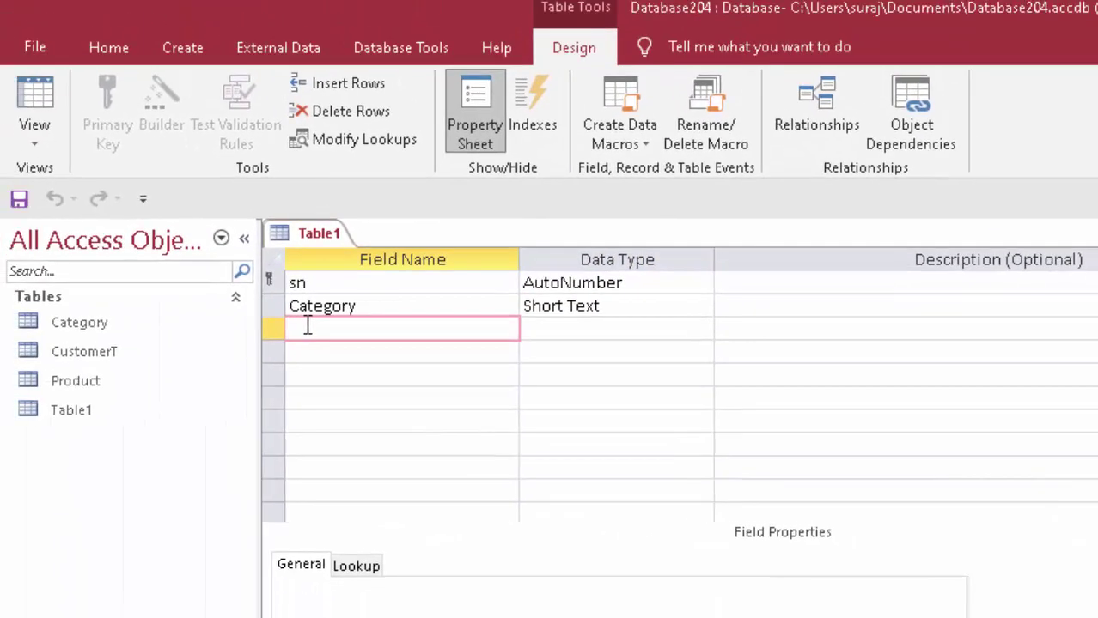
Name the third field Customer Name and give it the Lookup Wizard data type.
text(c)
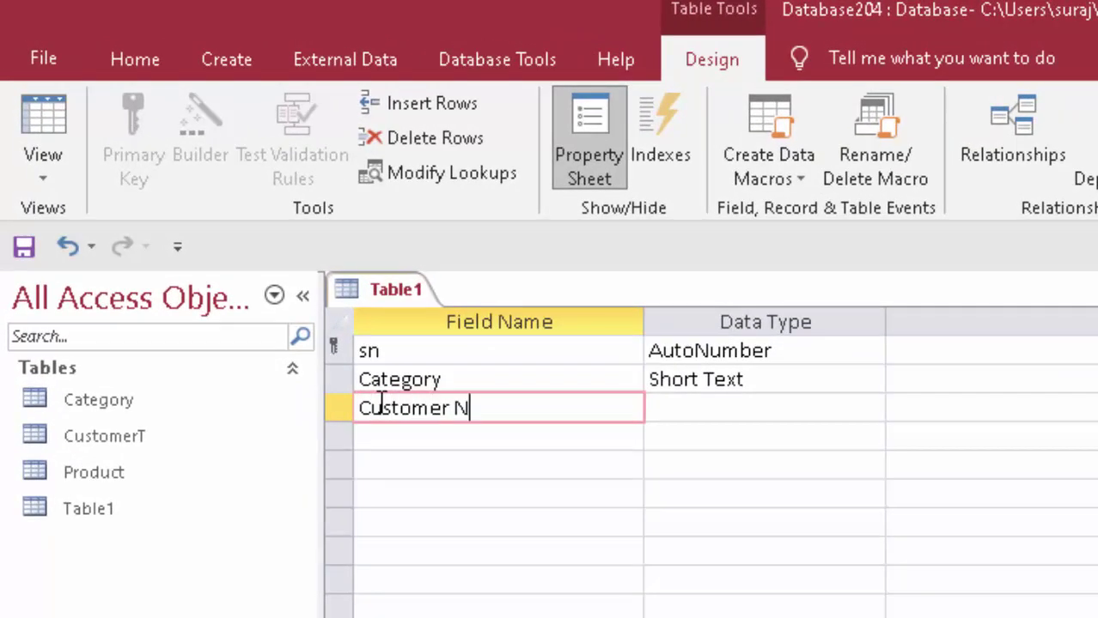
key(Tab)
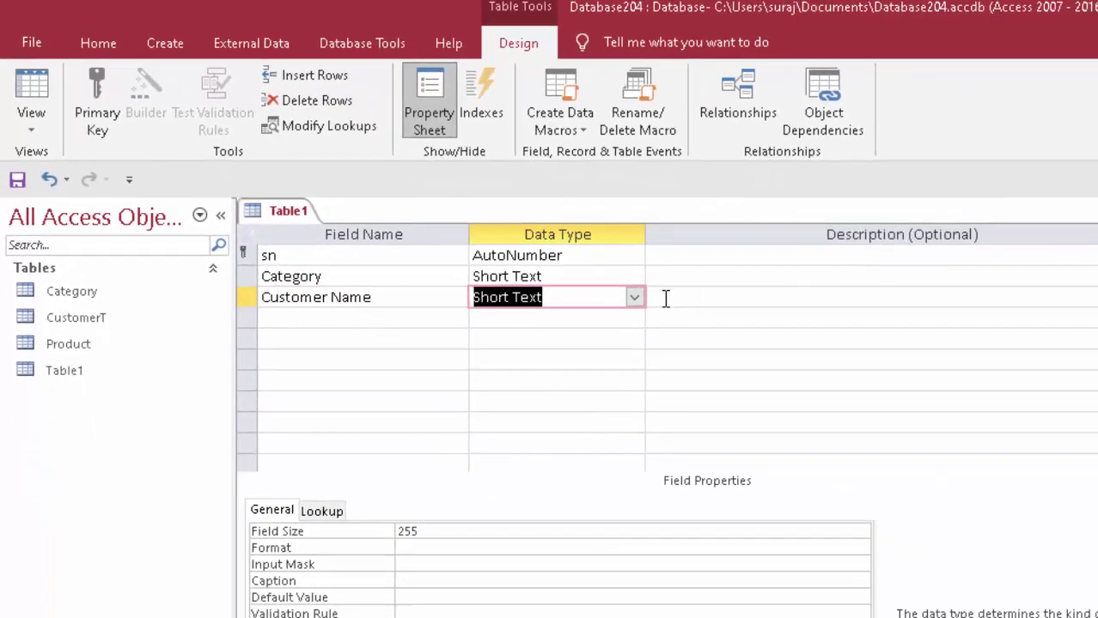
click(634, 298)
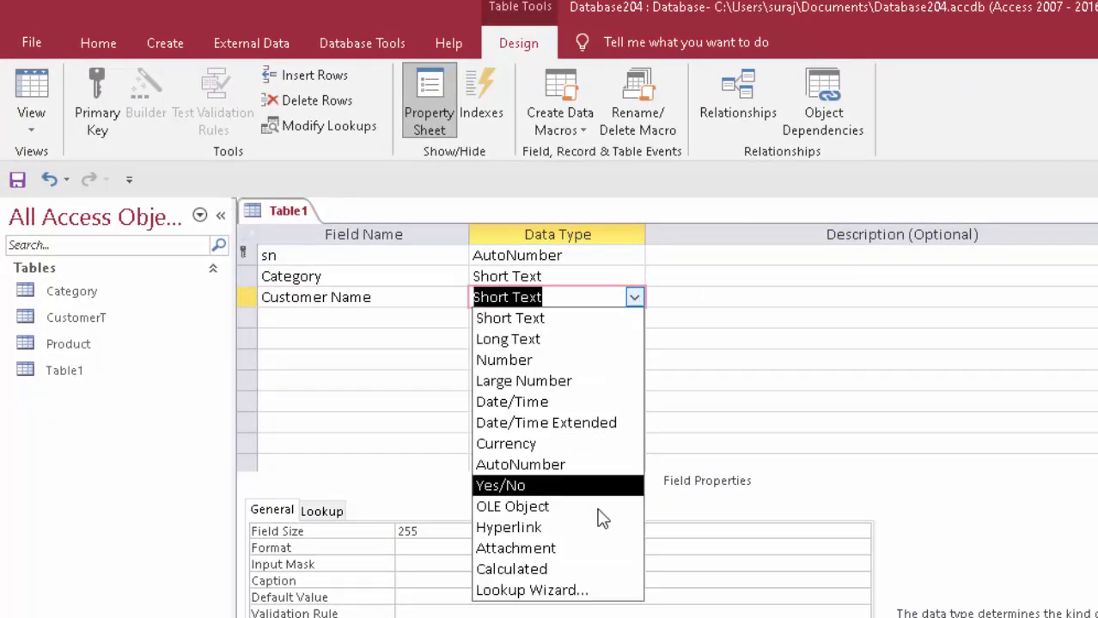
click(591, 591)
Draw Customer Name's values from CustomerT's Customer name field and save Table1.
click(872, 476)
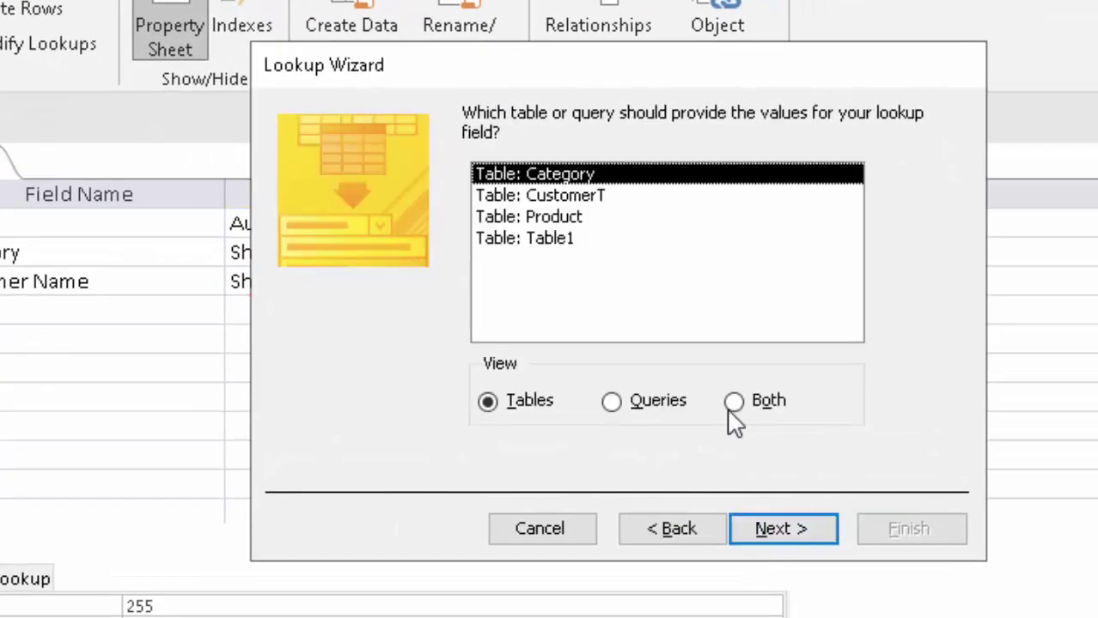
click(584, 196)
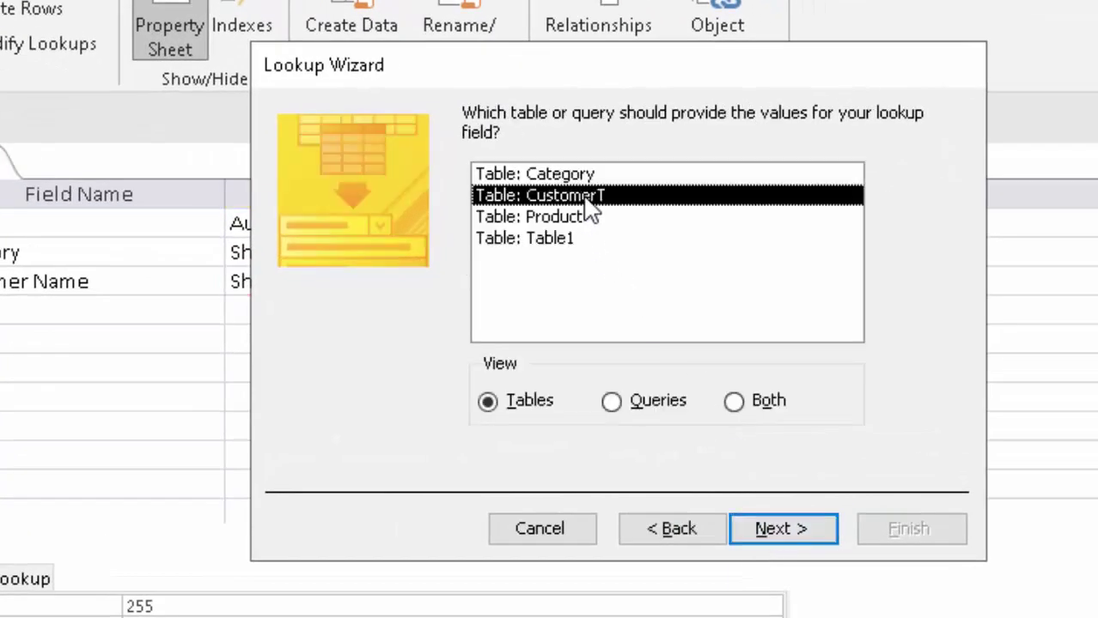
click(769, 525)
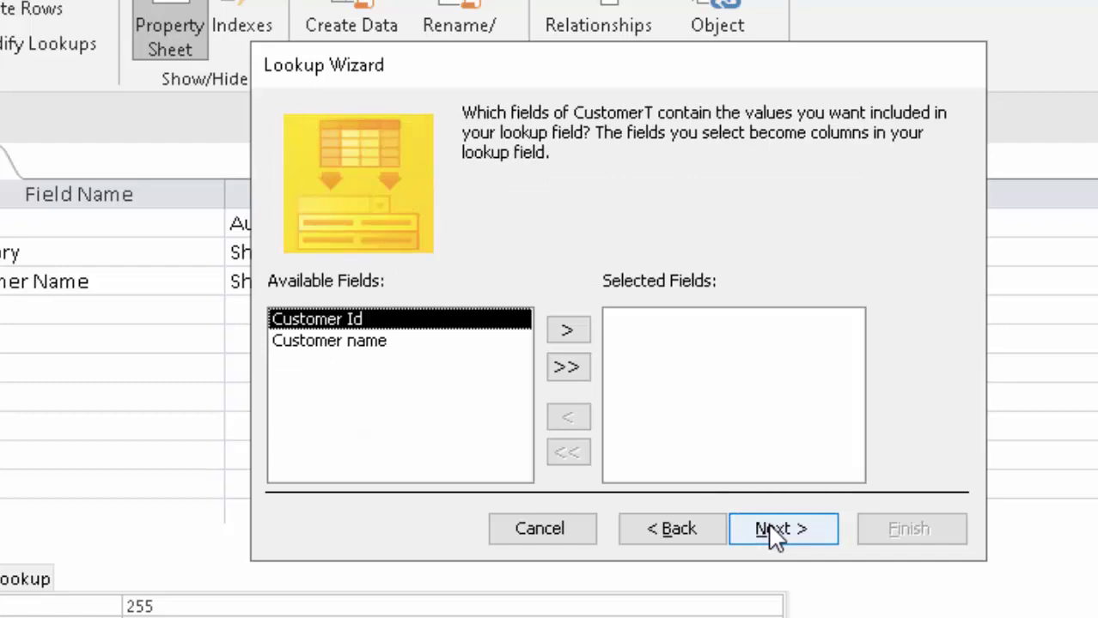
click(371, 344)
click(569, 330)
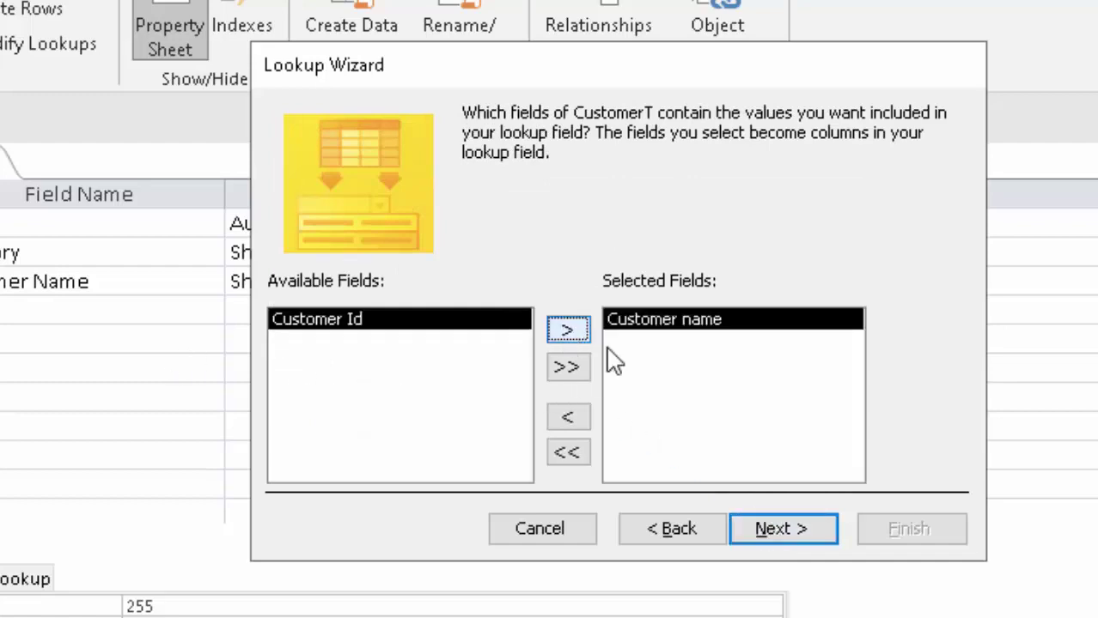
click(803, 537)
click(880, 485)
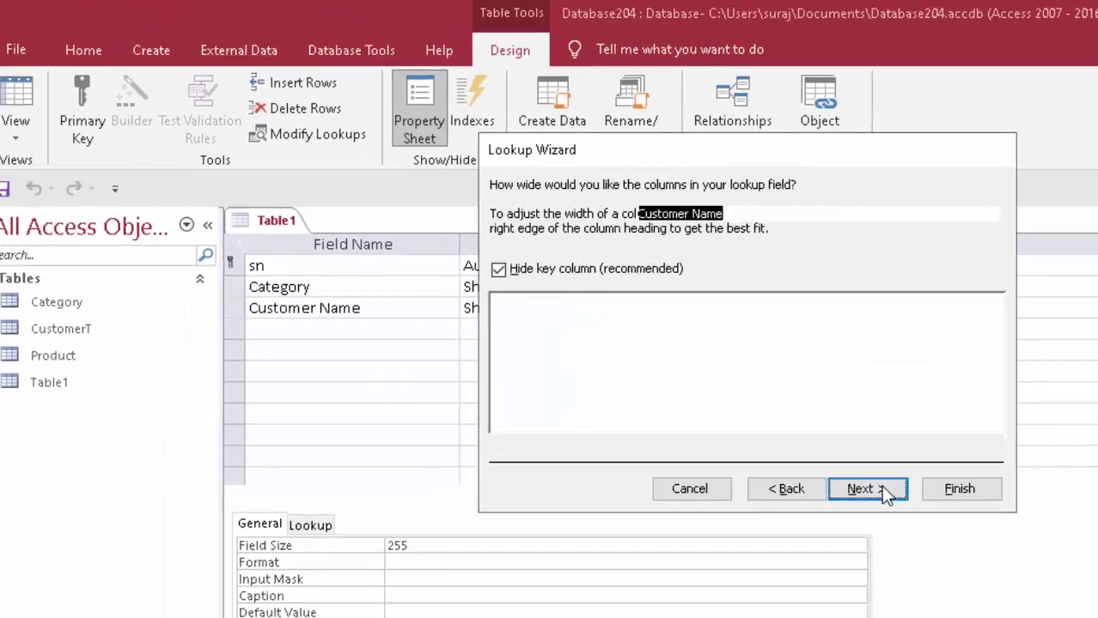
click(885, 491)
click(959, 489)
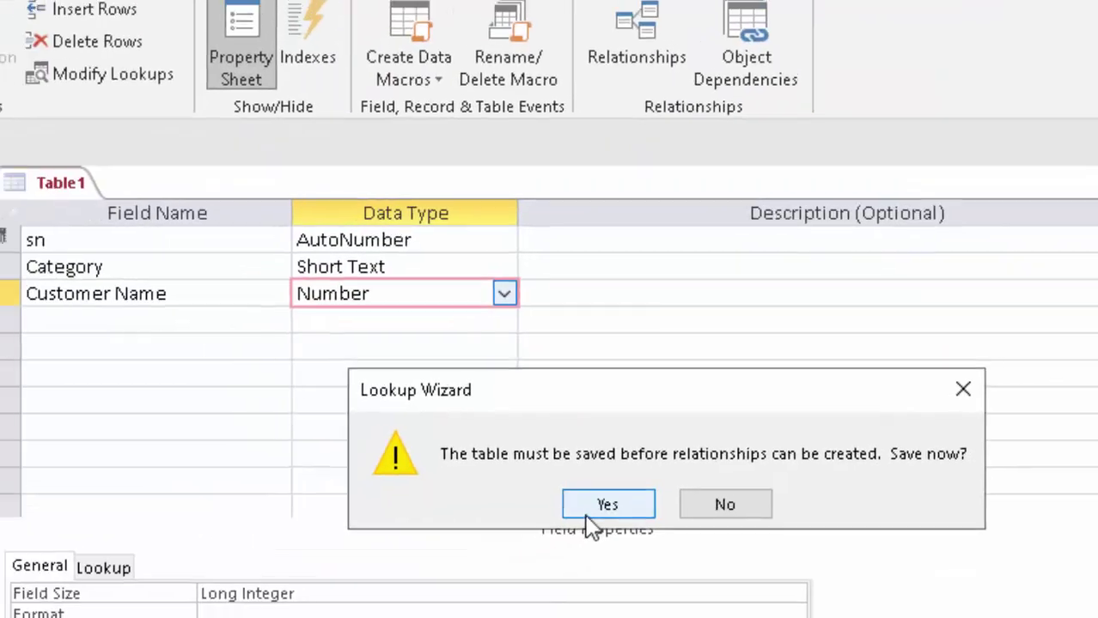
click(607, 505)
click(90, 321)
Add a Product Name field and give it the Lookup Wizard data type.
text(Product Name)
key(Tab)
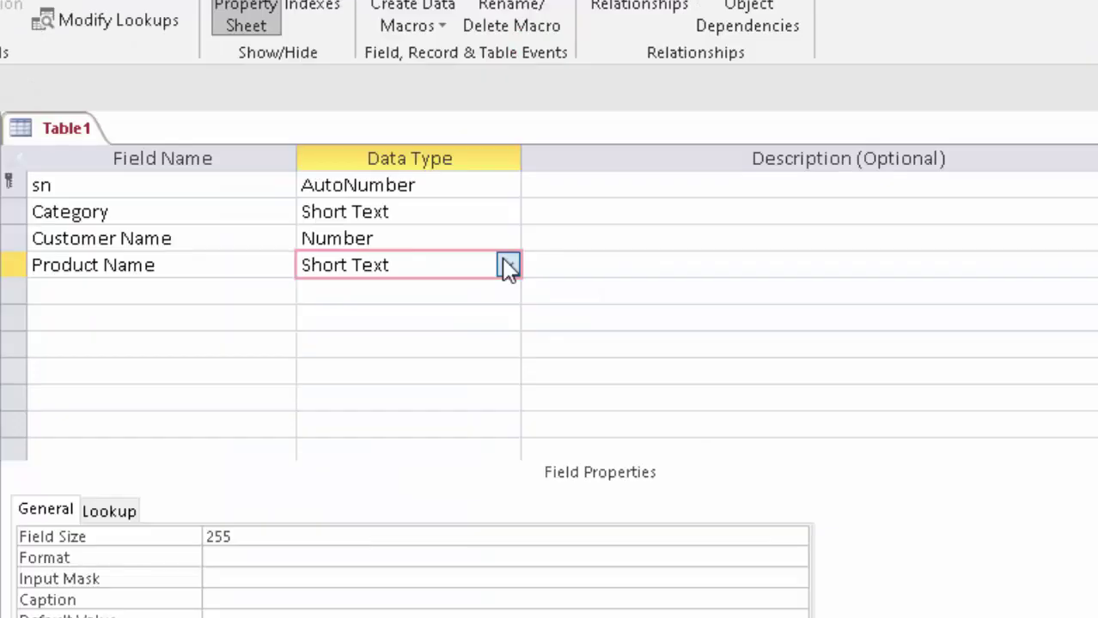
click(508, 267)
key(Escape)
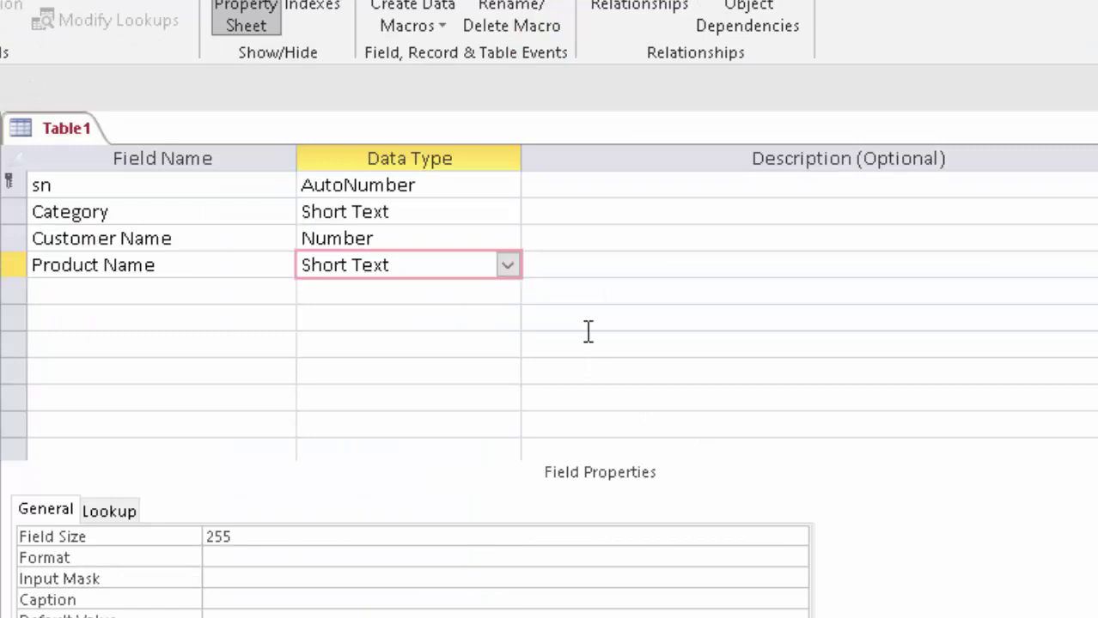
click(507, 268)
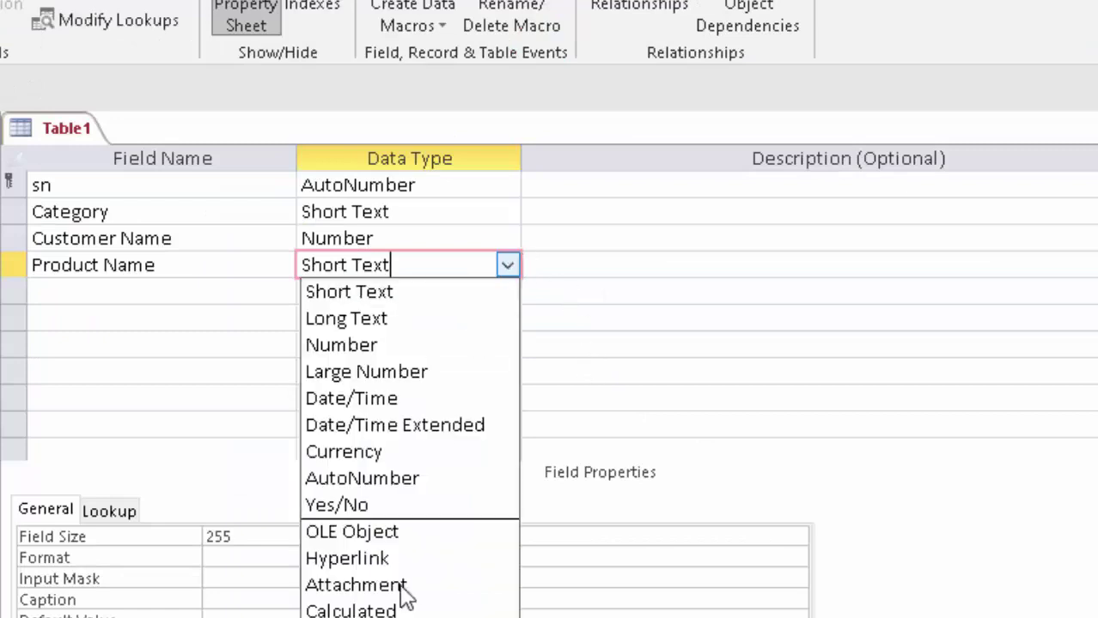
click(446, 612)
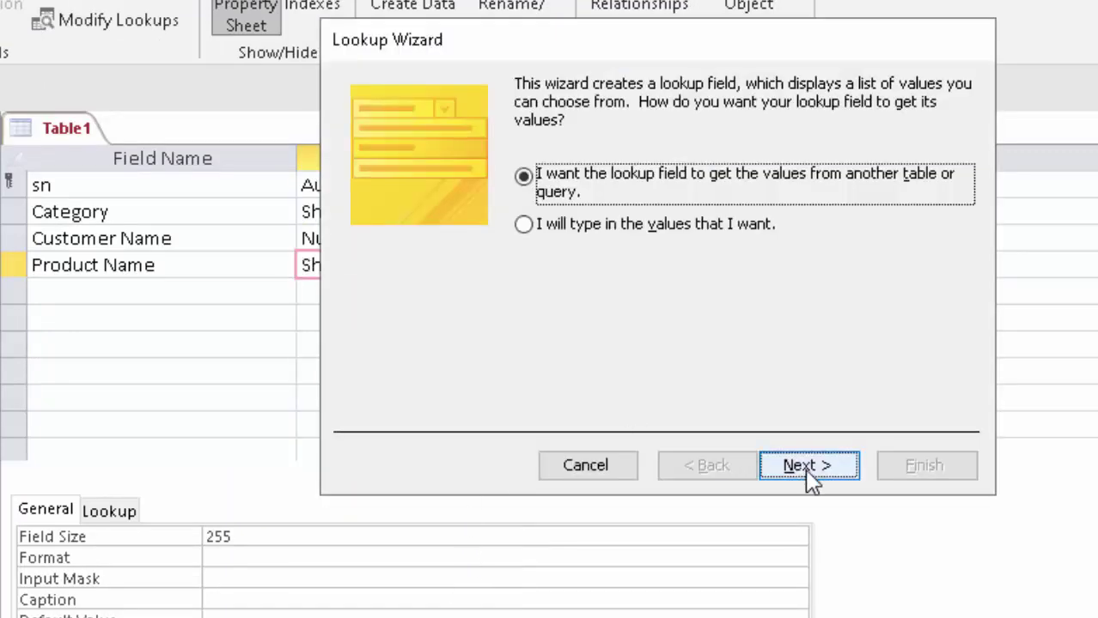
Draw Product Name's values from the Product table's Product Name field and save Table1.
click(808, 472)
click(589, 182)
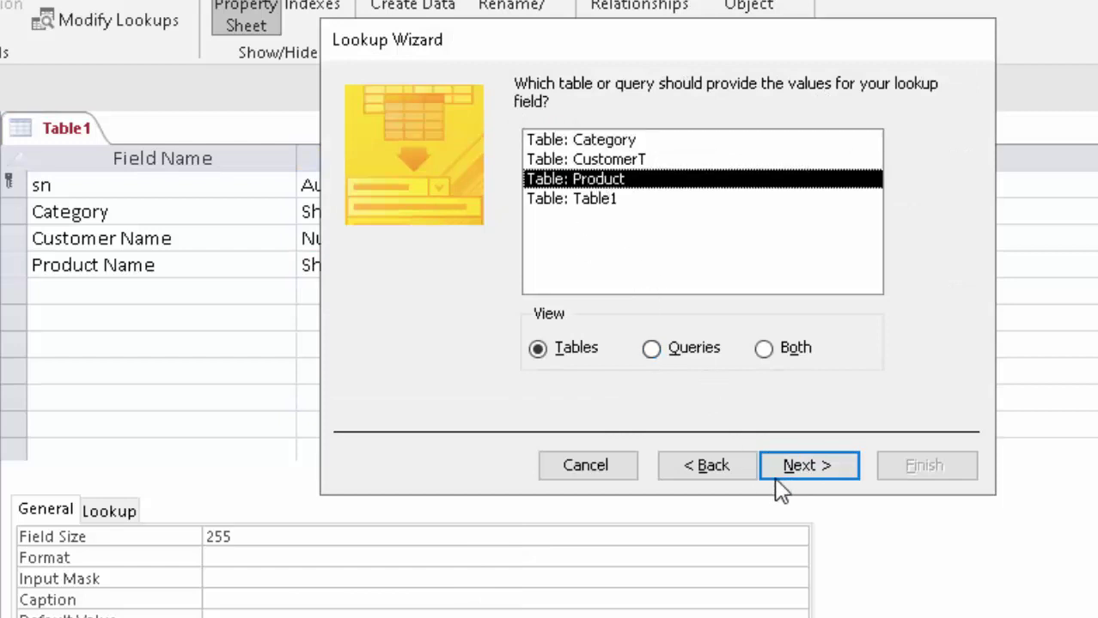
click(799, 466)
click(434, 296)
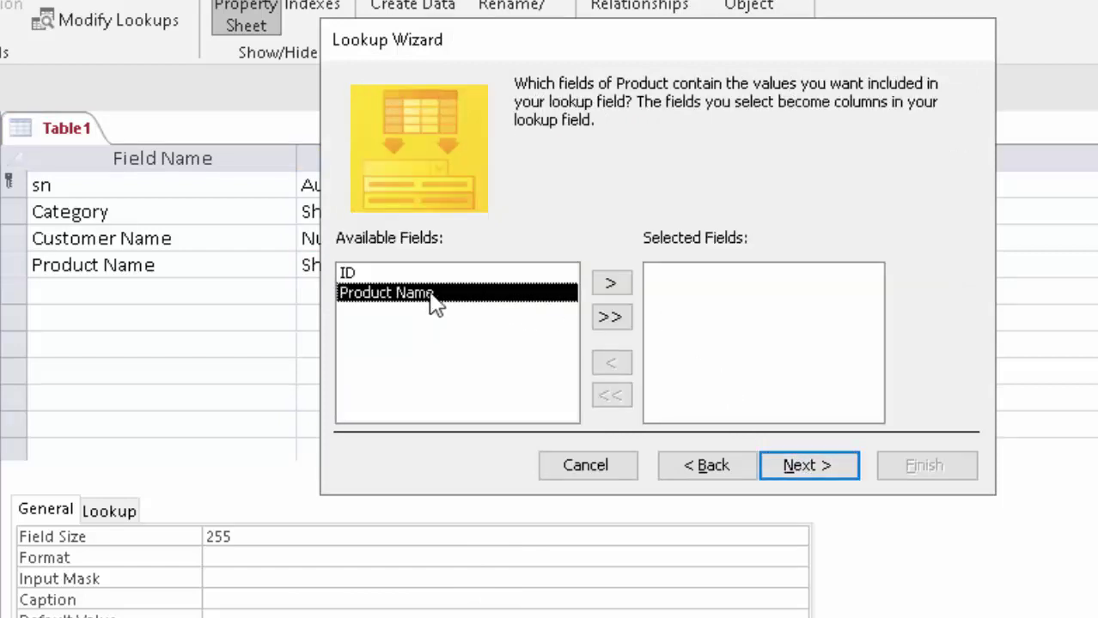
click(618, 283)
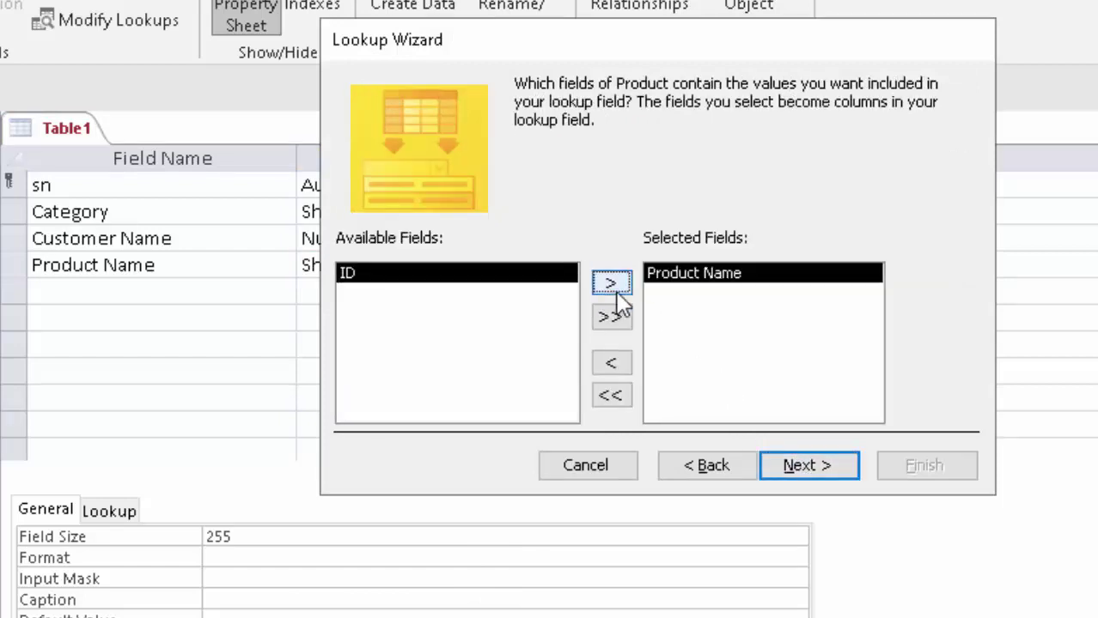
click(797, 468)
click(797, 468)
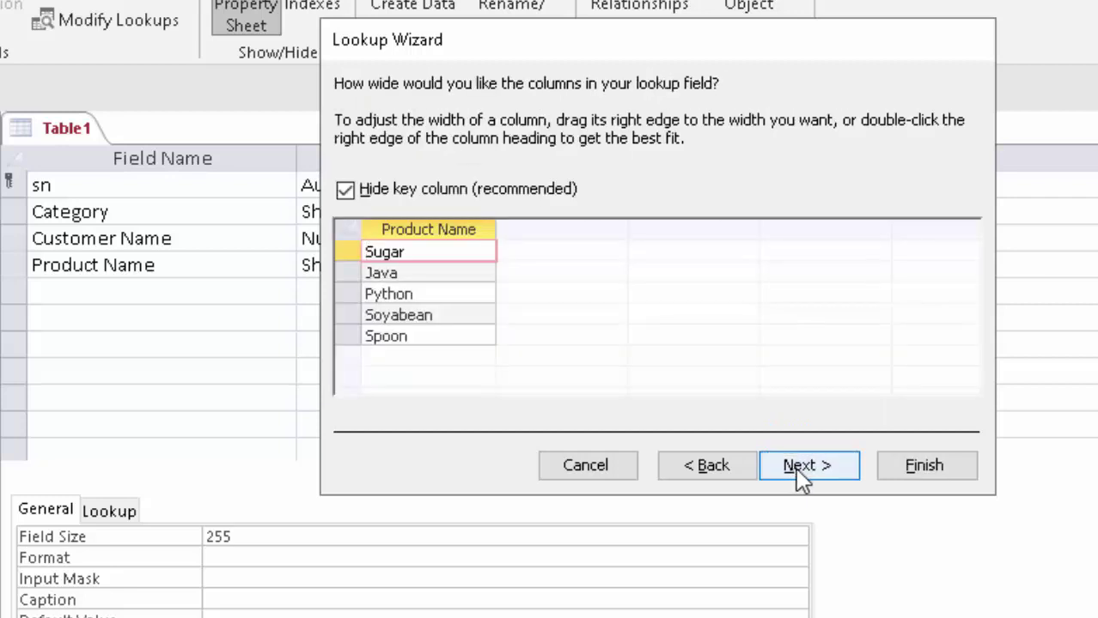
click(795, 467)
click(904, 472)
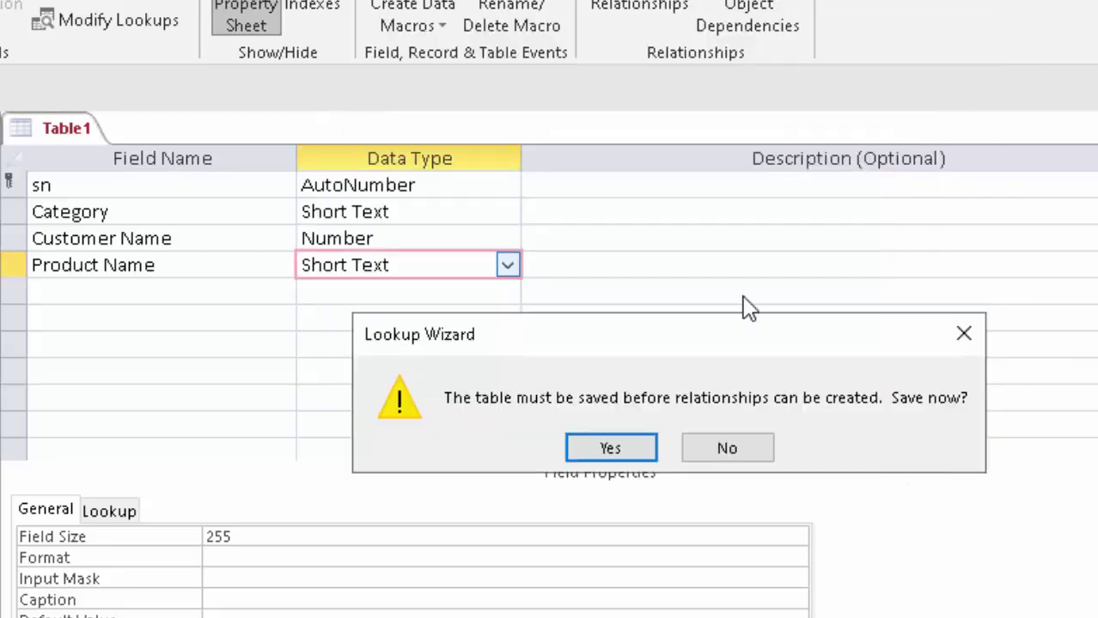
click(611, 448)
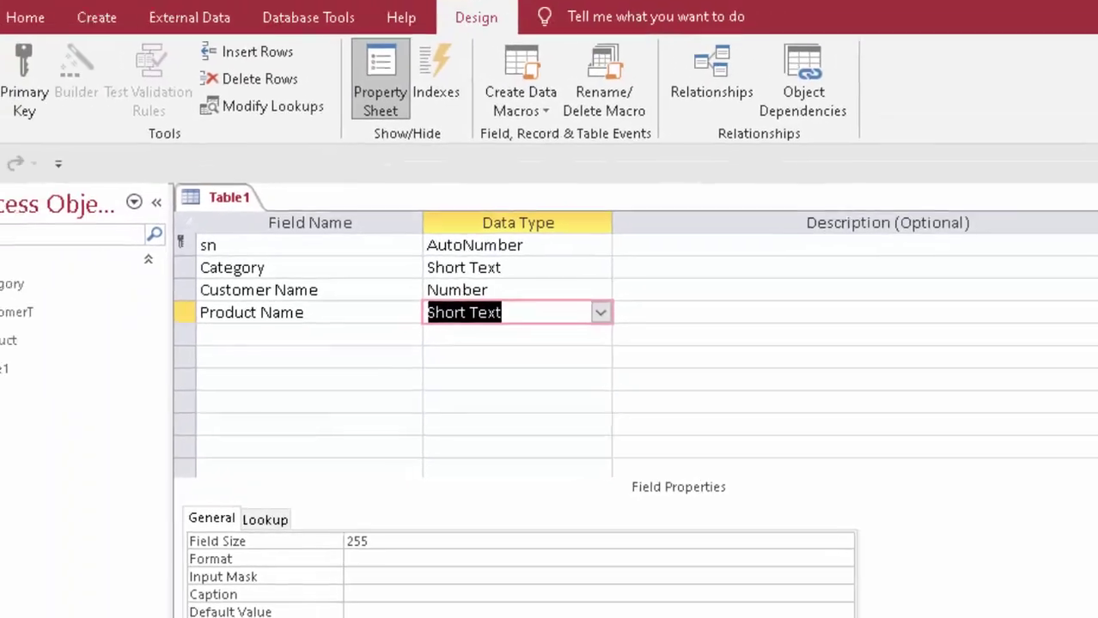
Show Table1 as a datasheet, open CustomerT, Product and Category, then return to Table1.
click(32, 110)
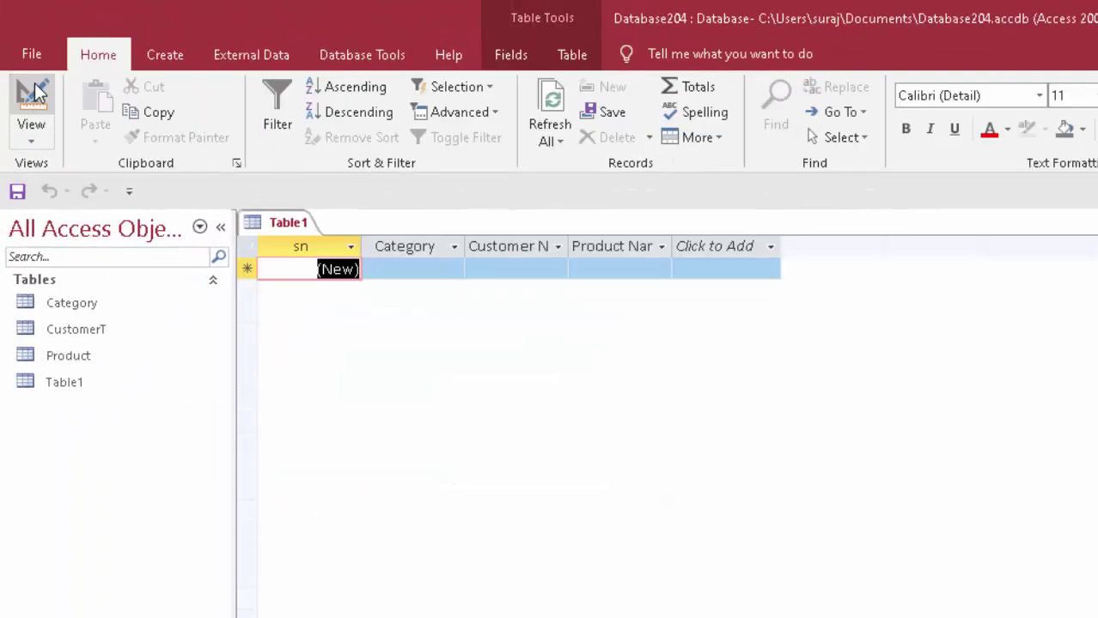
double_click(104, 331)
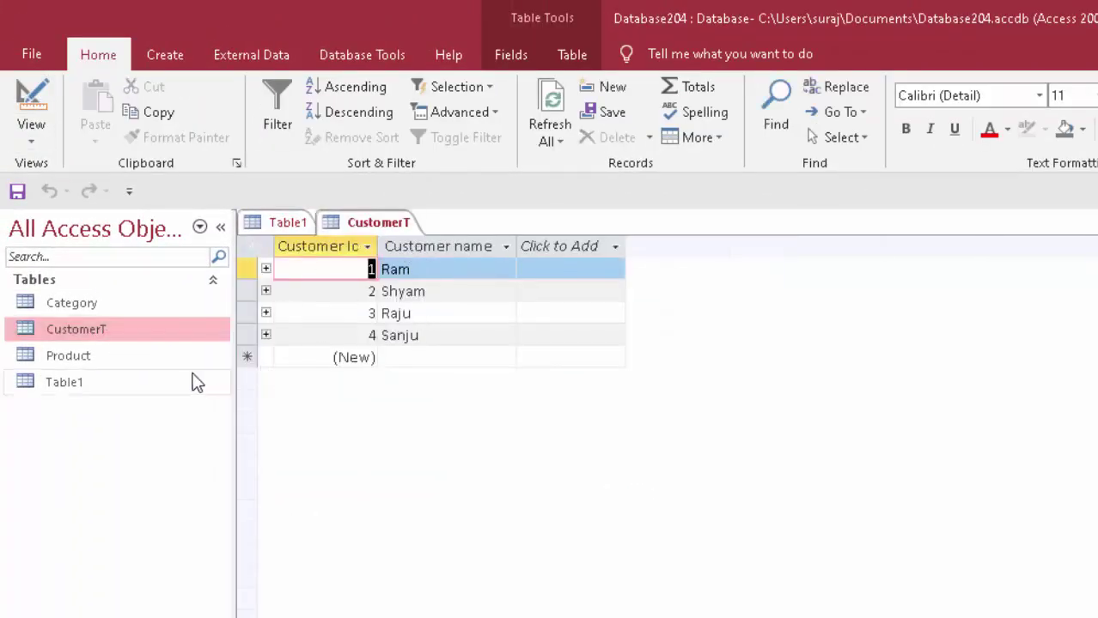
double_click(155, 356)
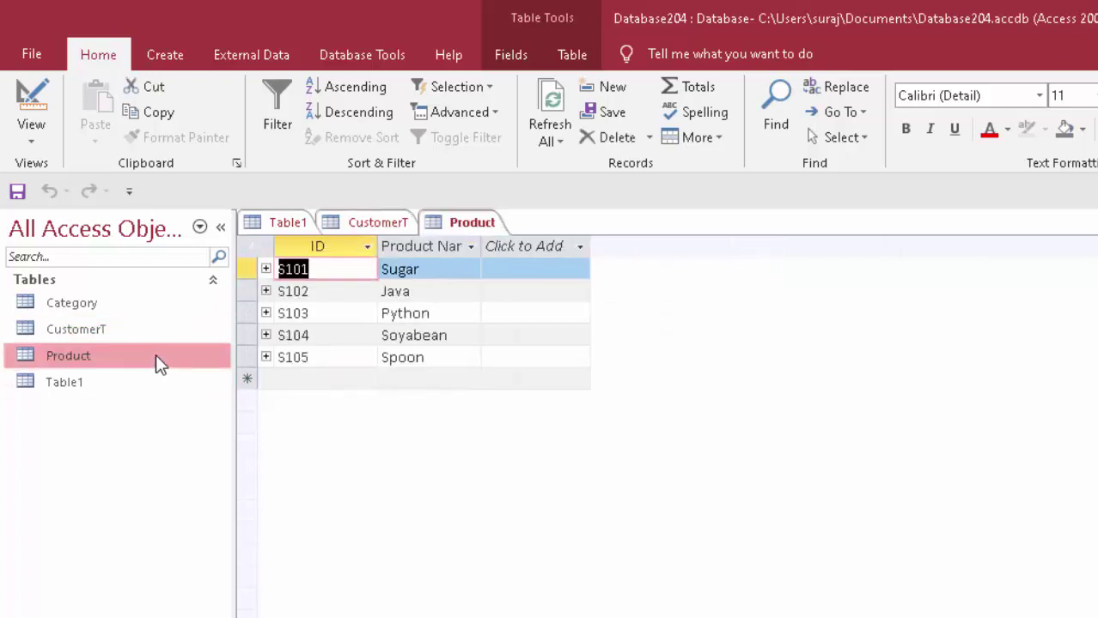
double_click(140, 303)
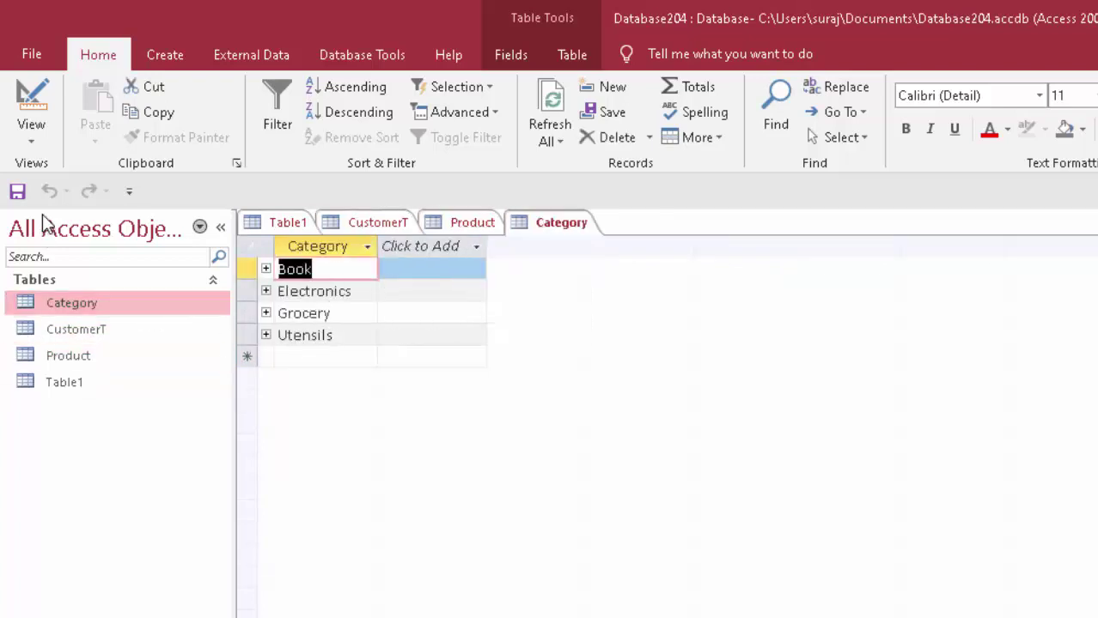
double_click(80, 384)
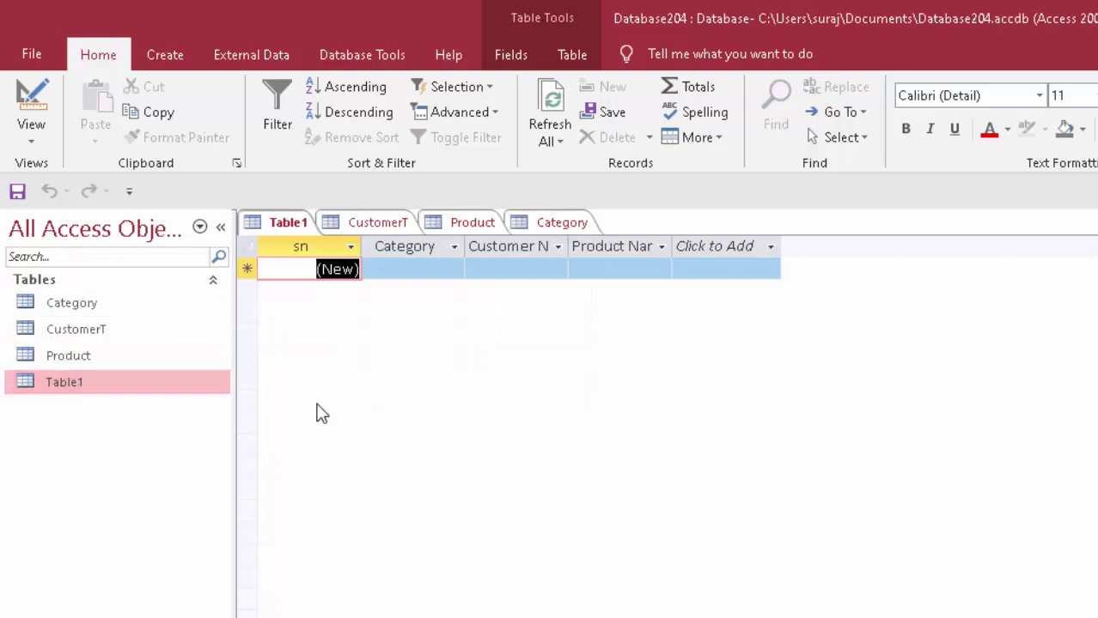
Enter record 1 with Category Book, Customer Name Ram and Product Name Python.
click(417, 270)
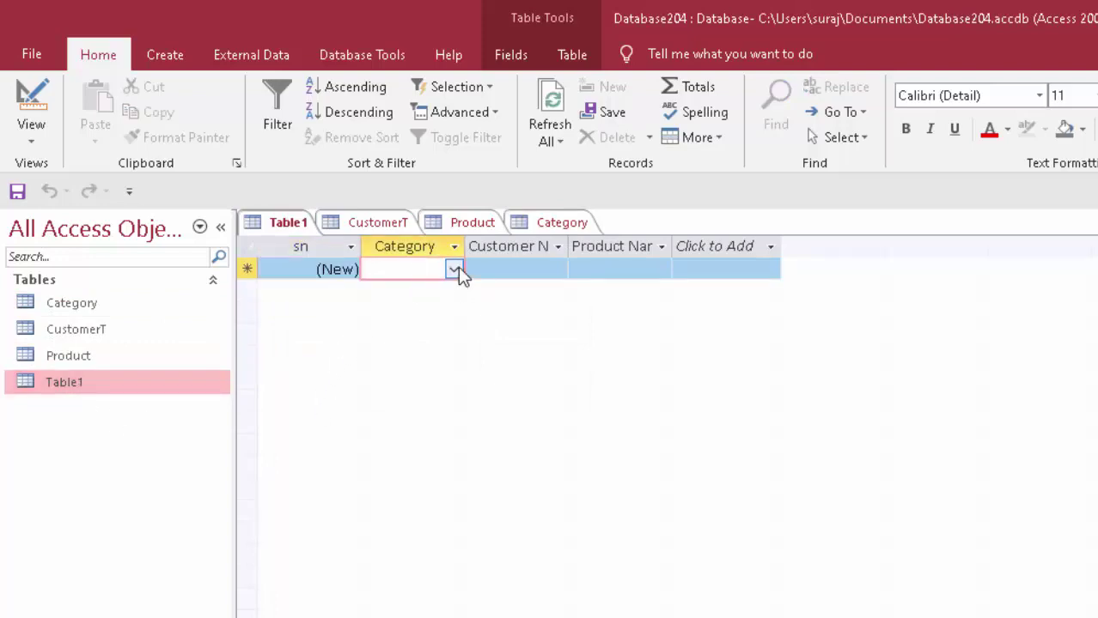
click(456, 269)
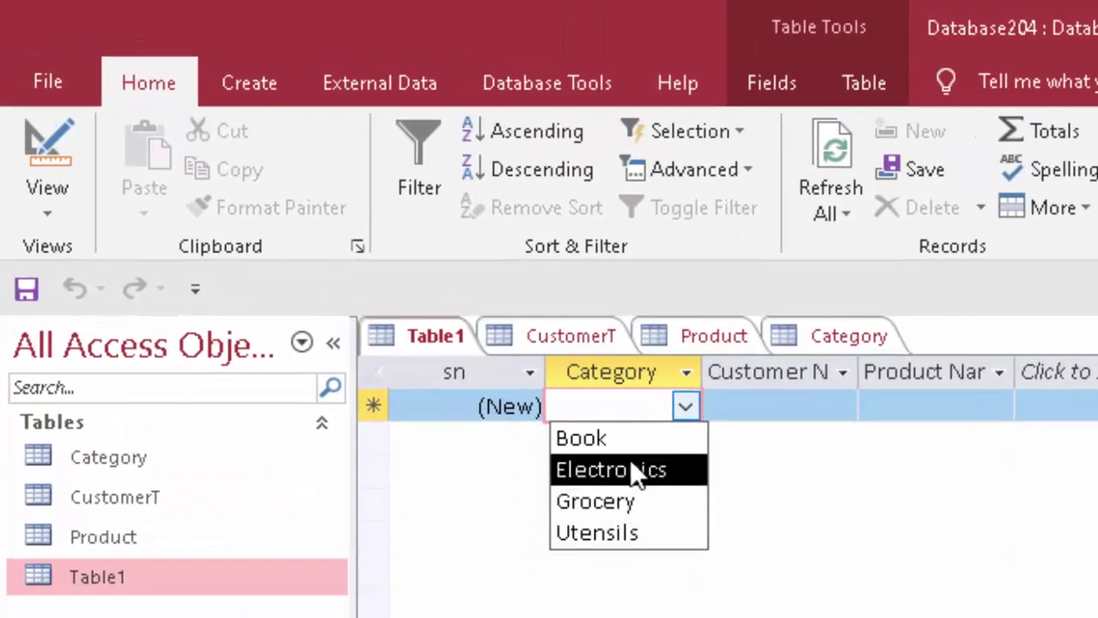
click(627, 442)
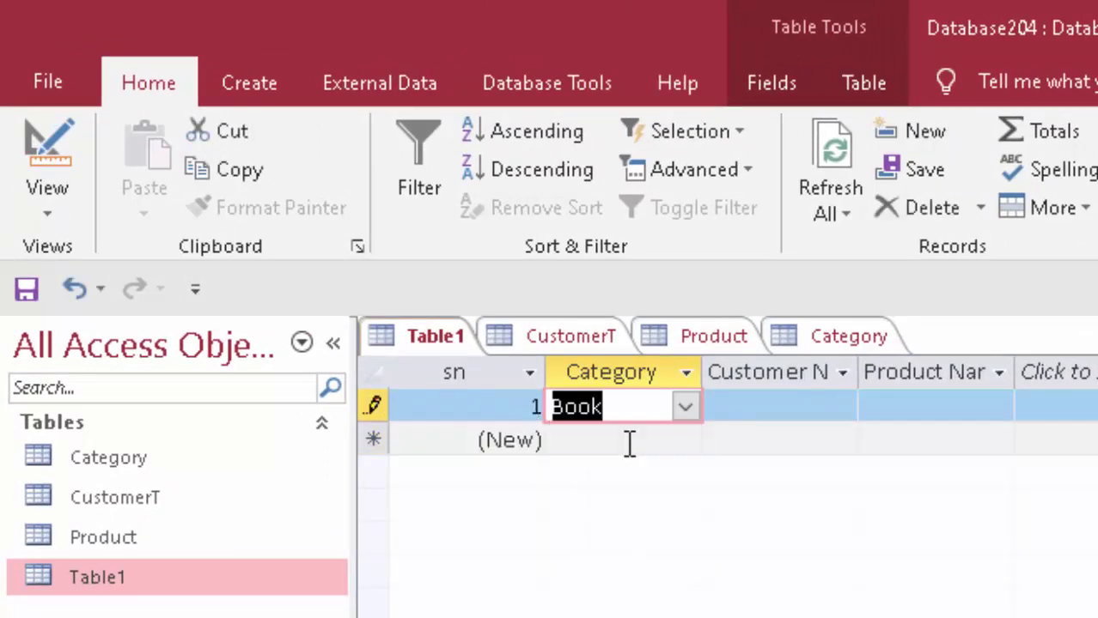
click(764, 409)
click(841, 409)
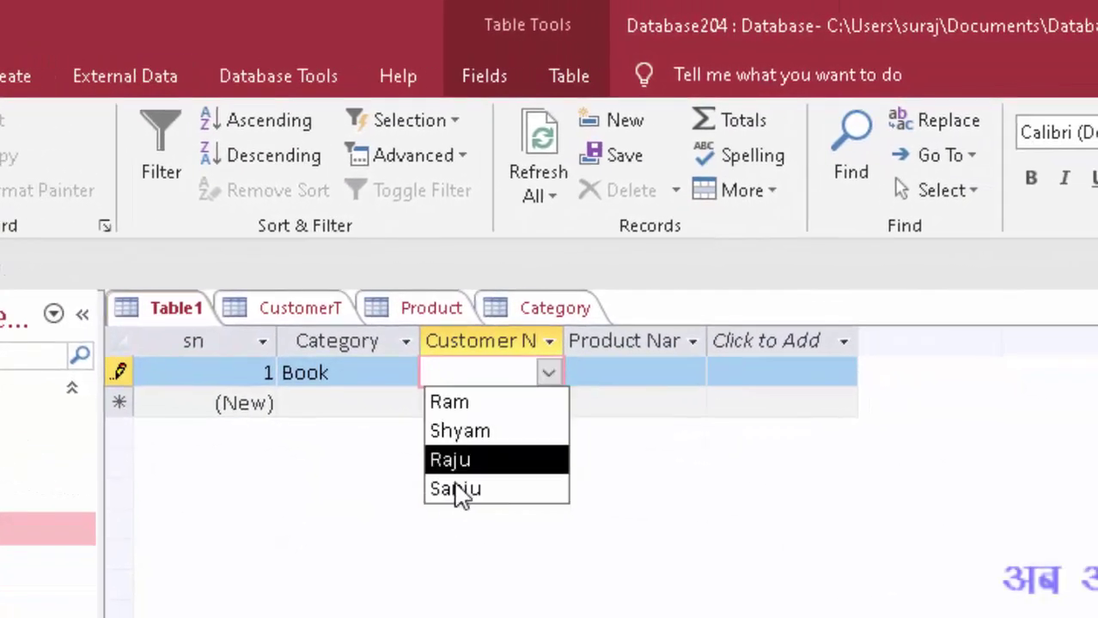
click(473, 413)
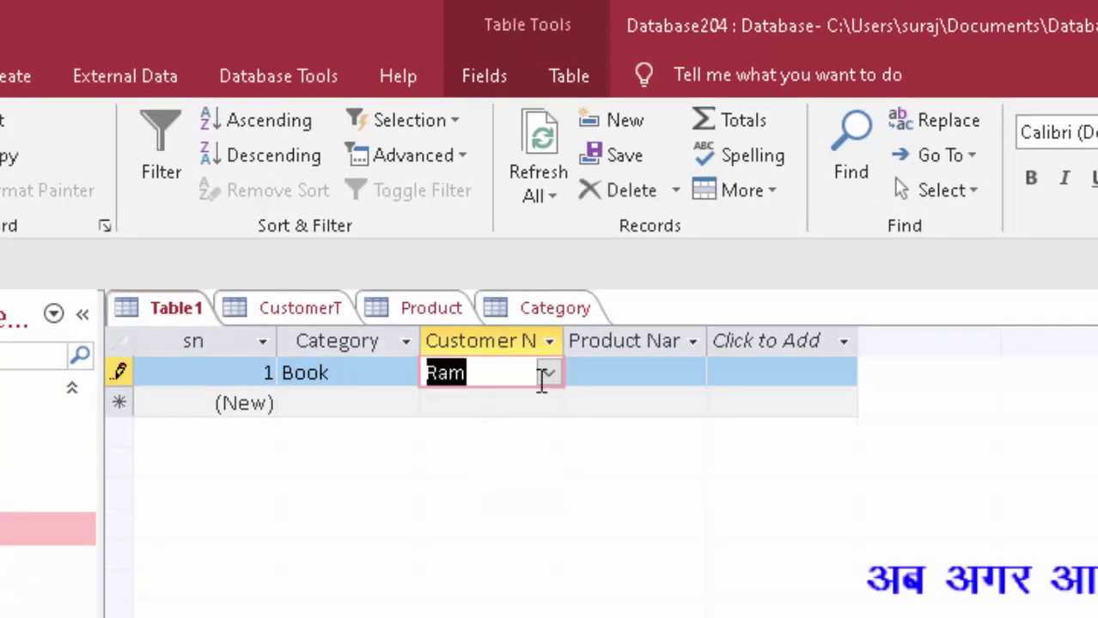
click(627, 373)
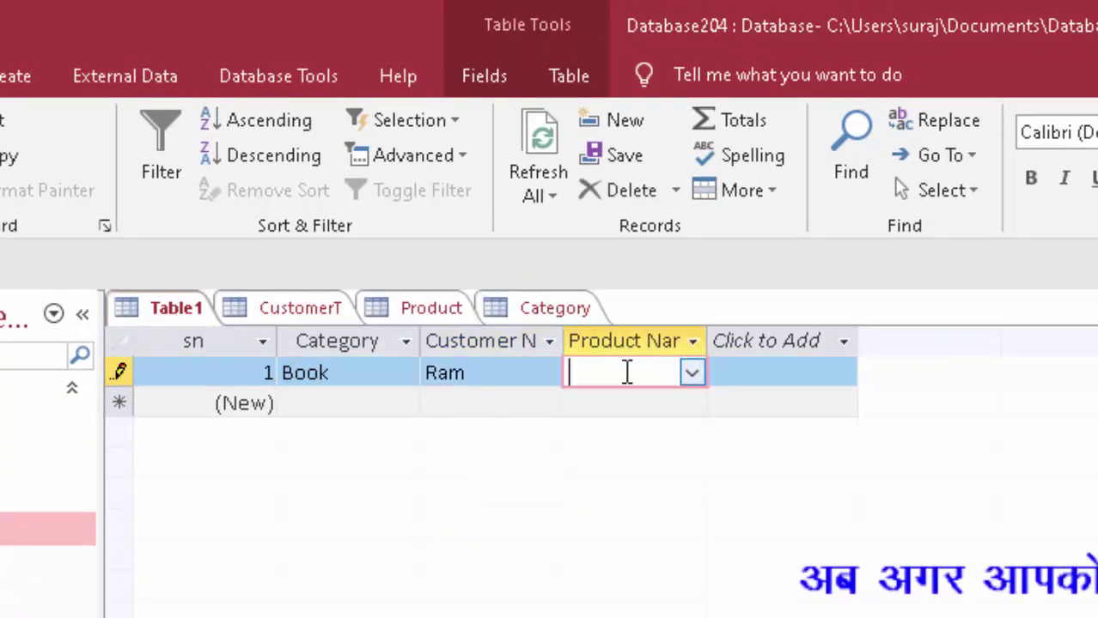
click(689, 375)
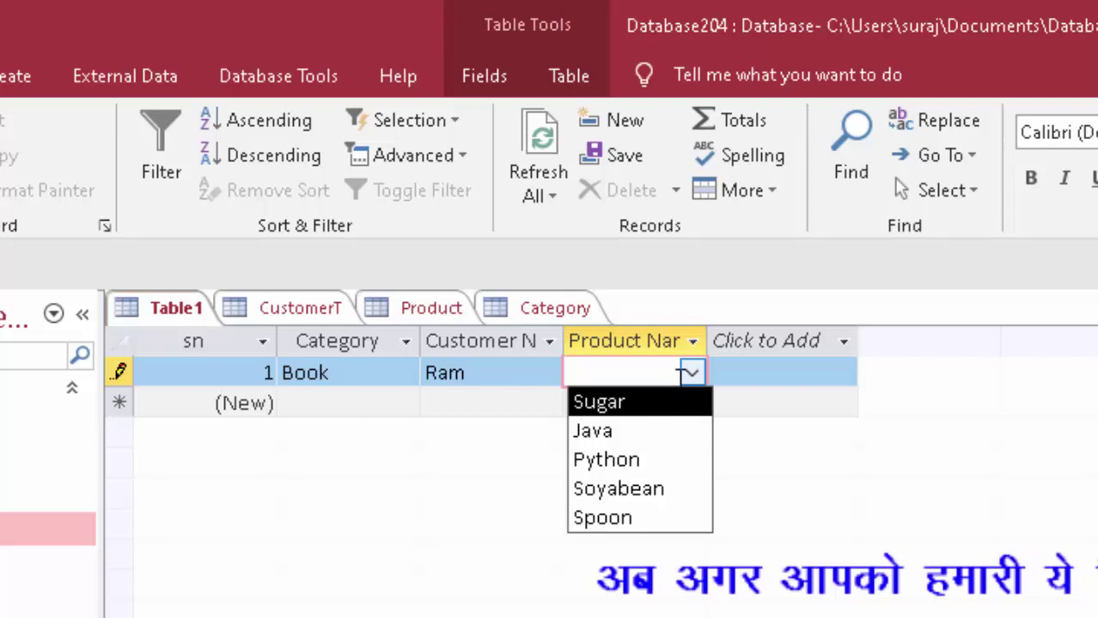
click(706, 341)
double_click(706, 341)
click(726, 373)
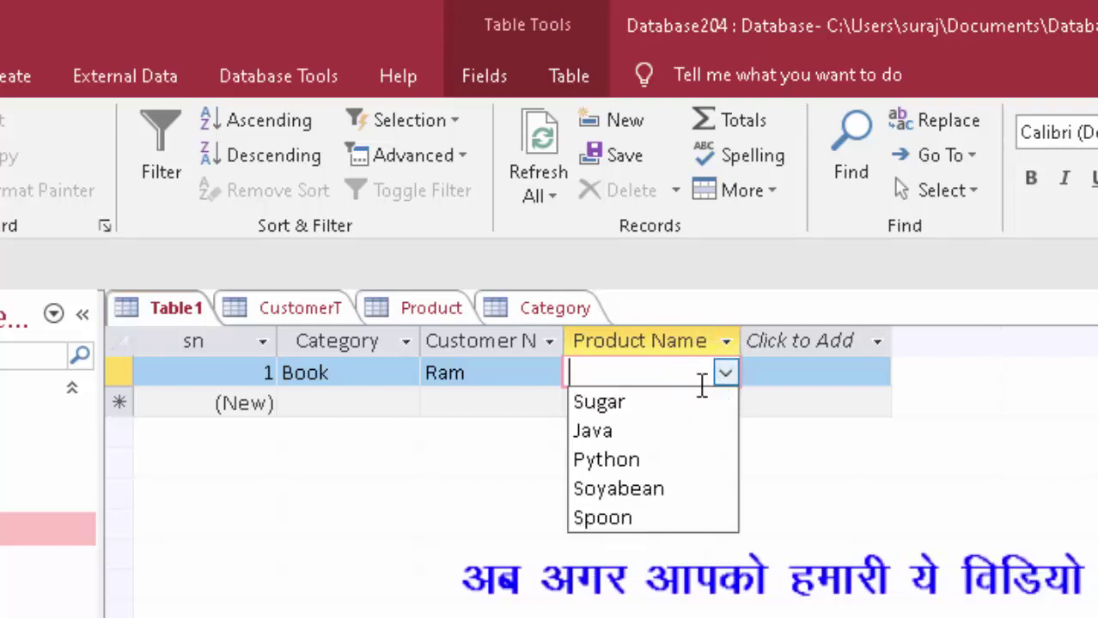
click(635, 456)
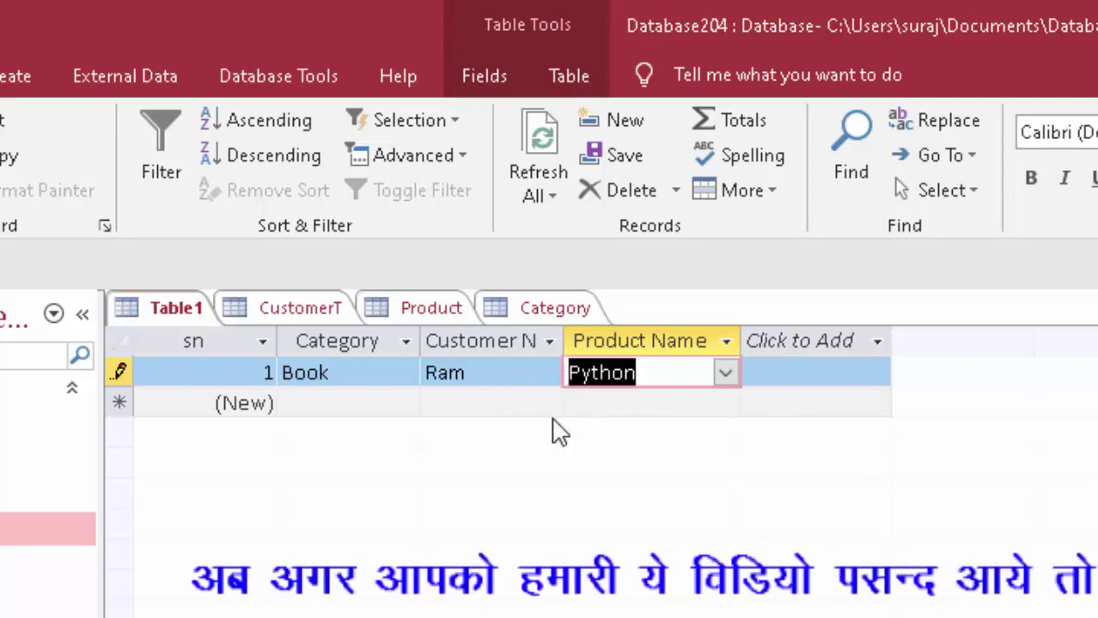
Give record 2 Category Electronics and Customer Name Shyam, then open the Product table.
click(365, 403)
click(405, 402)
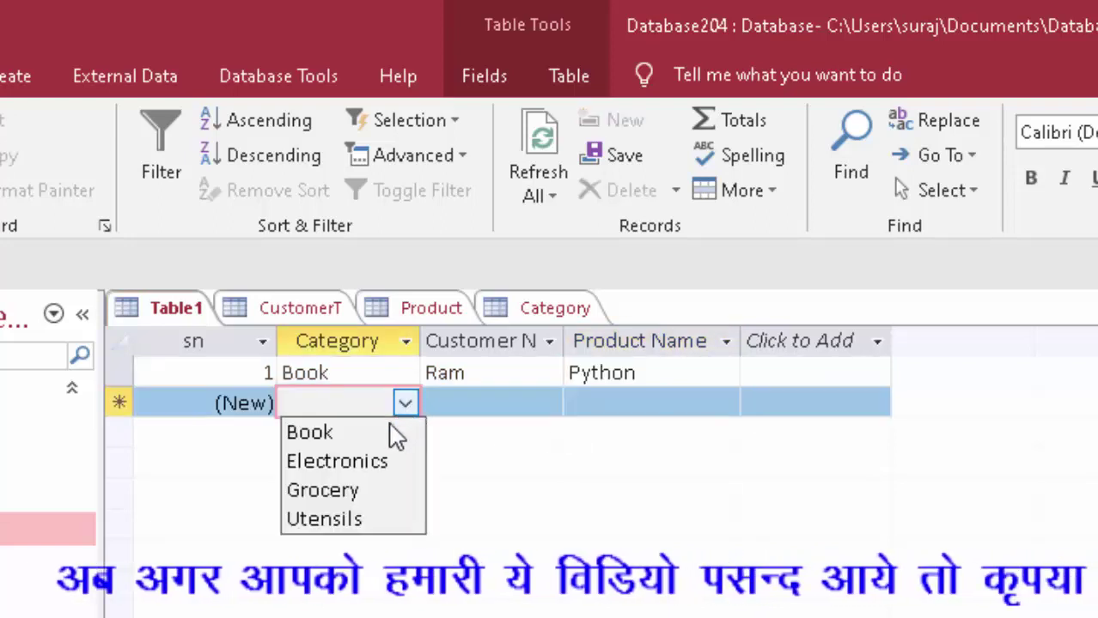
click(362, 461)
click(533, 397)
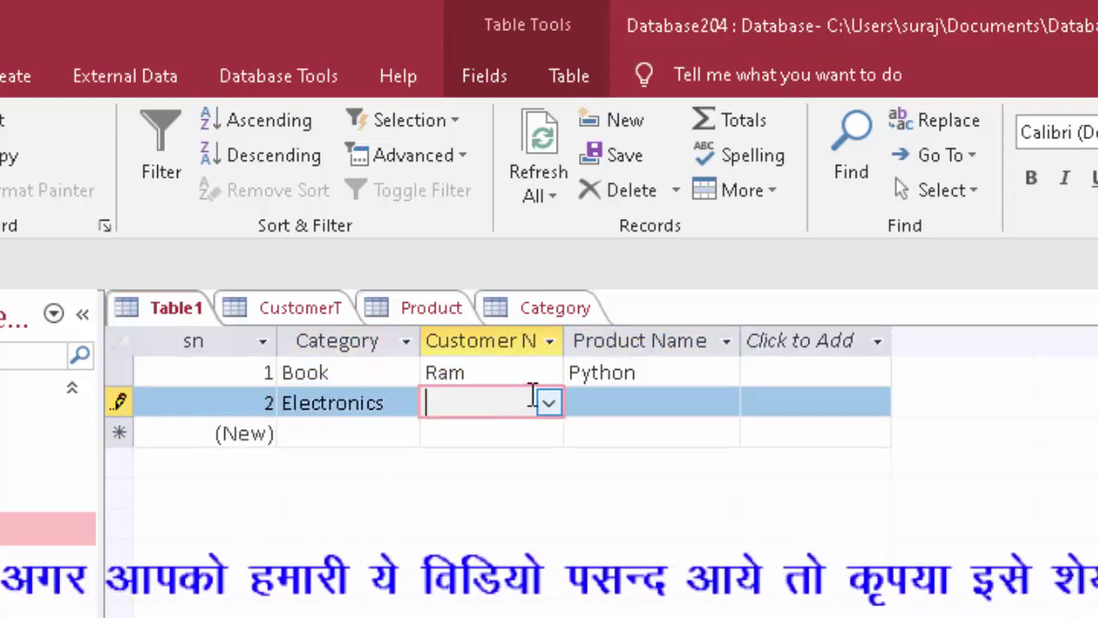
click(549, 403)
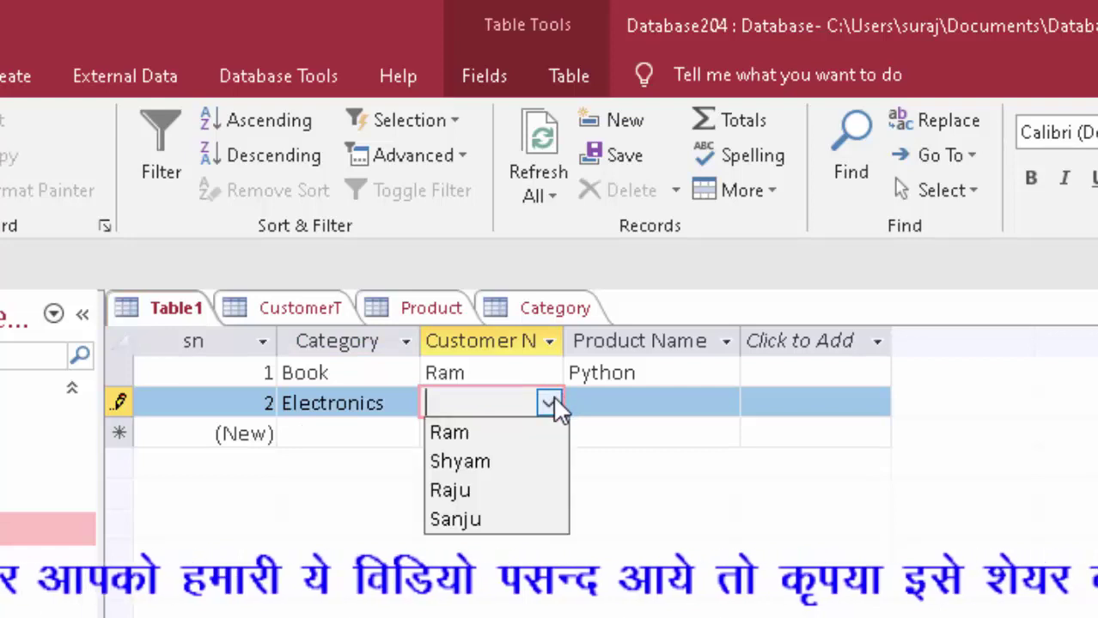
click(503, 462)
click(661, 405)
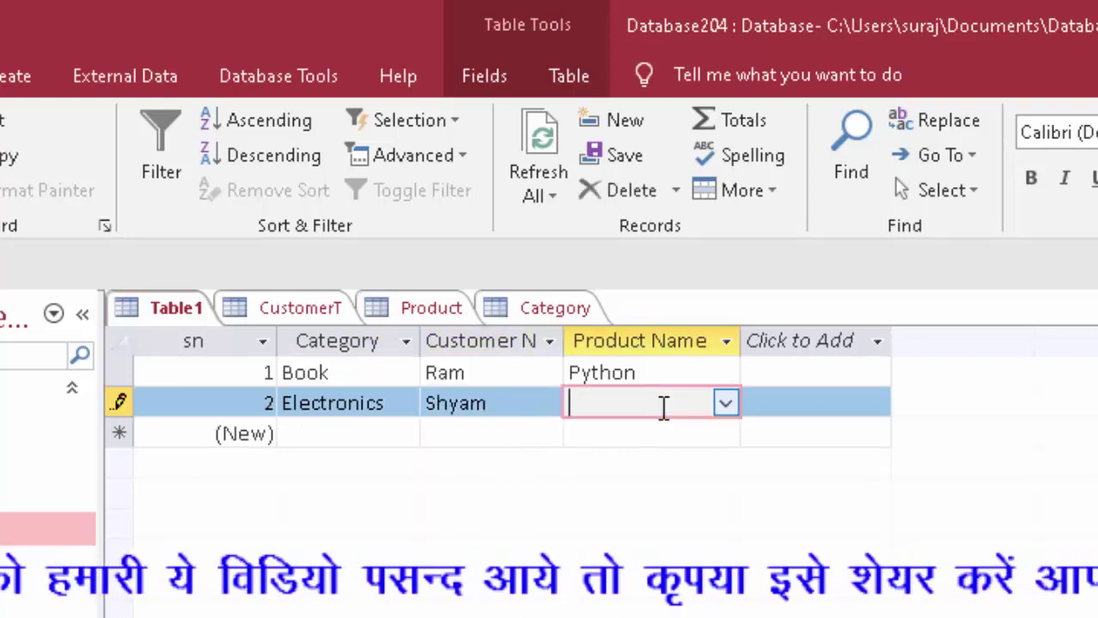
click(727, 405)
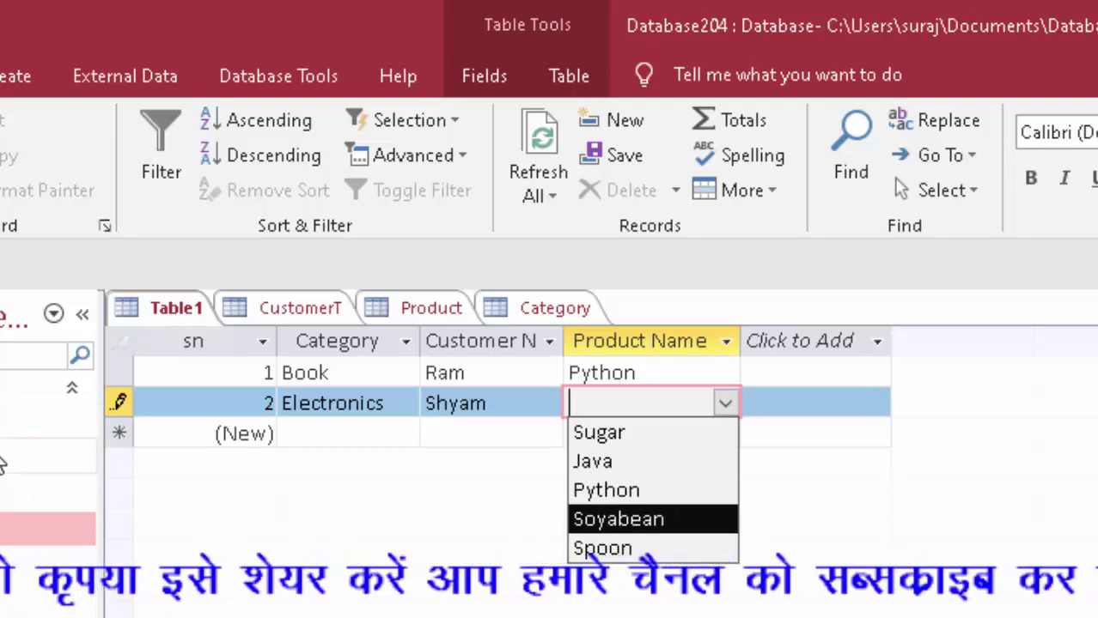
double_click(5, 492)
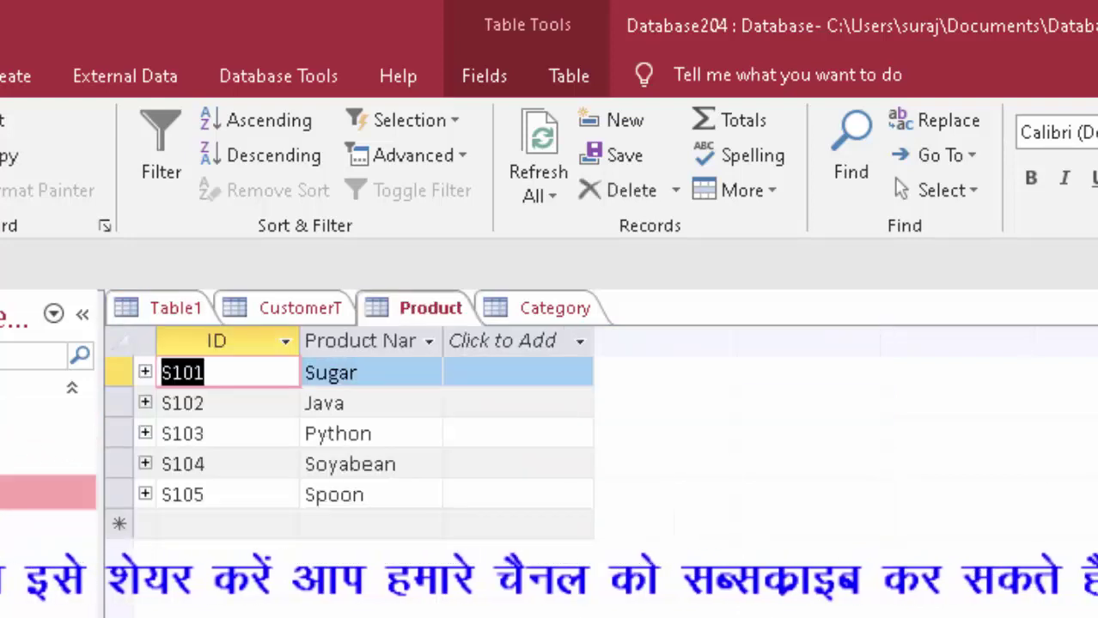
Add product S106 named Monitor to the Product table, then show the Category table.
click(204, 528)
text(S1)
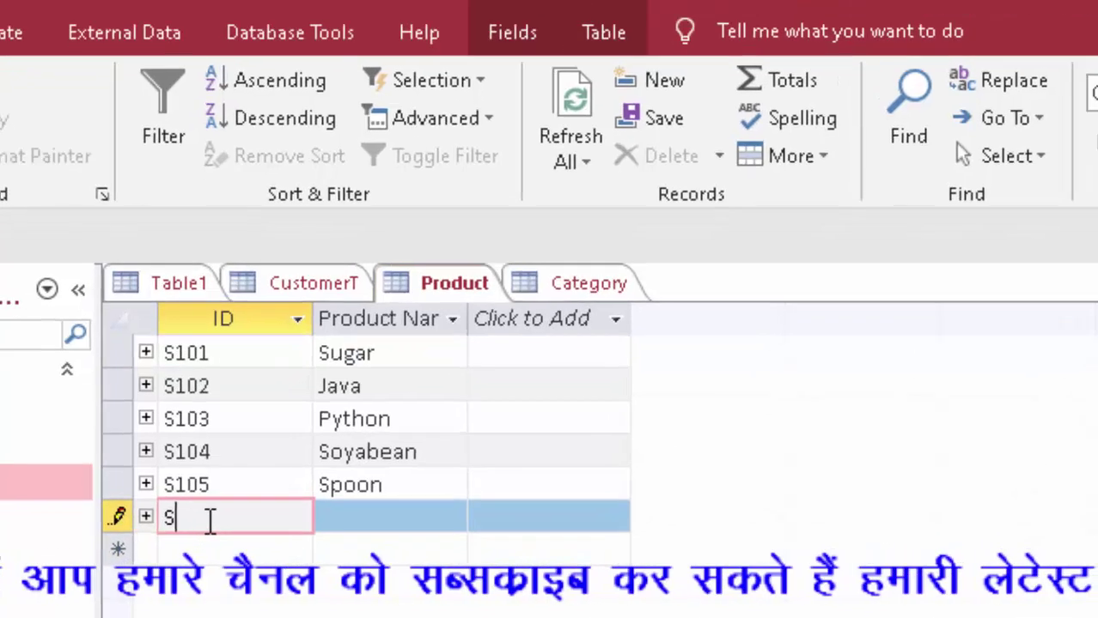
text(0)
key(BackSpace)
text(1)
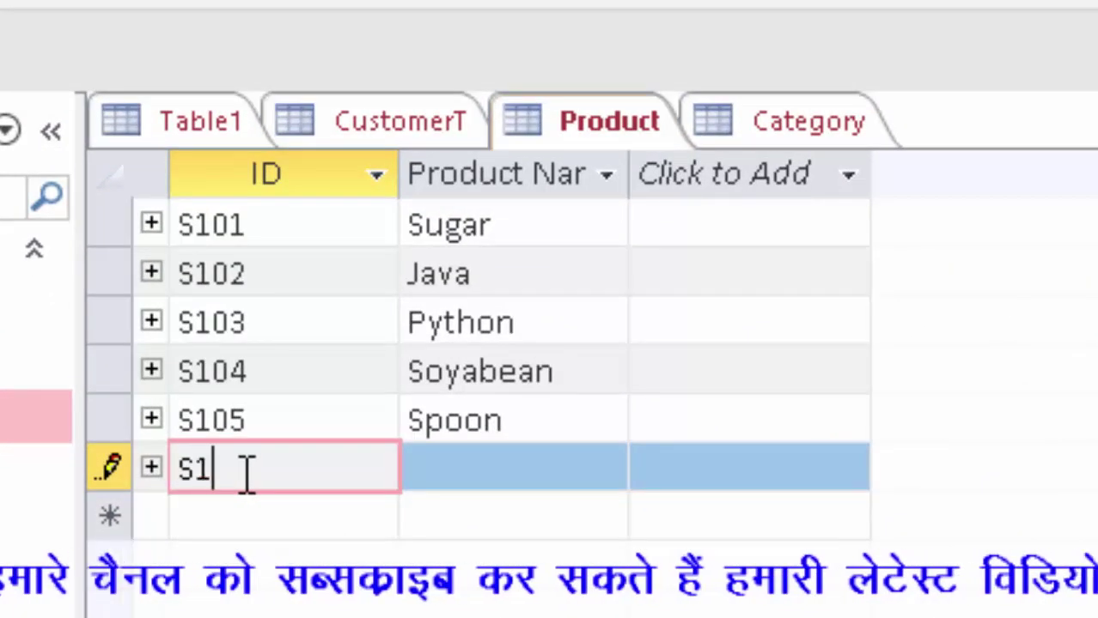
text(06)
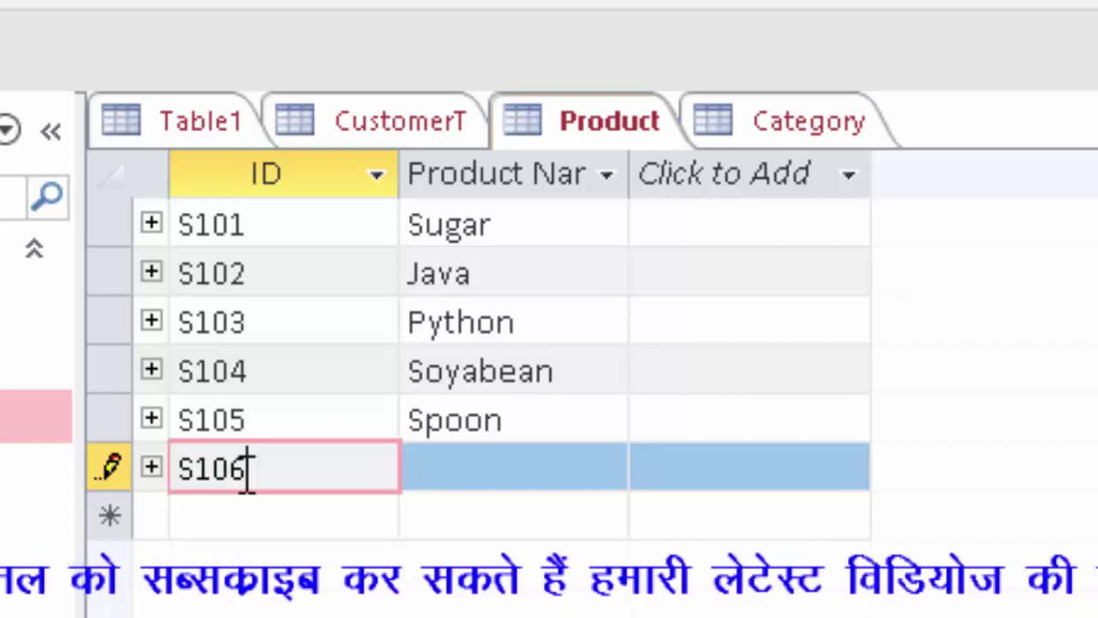
key(Tab)
text(Monitor)
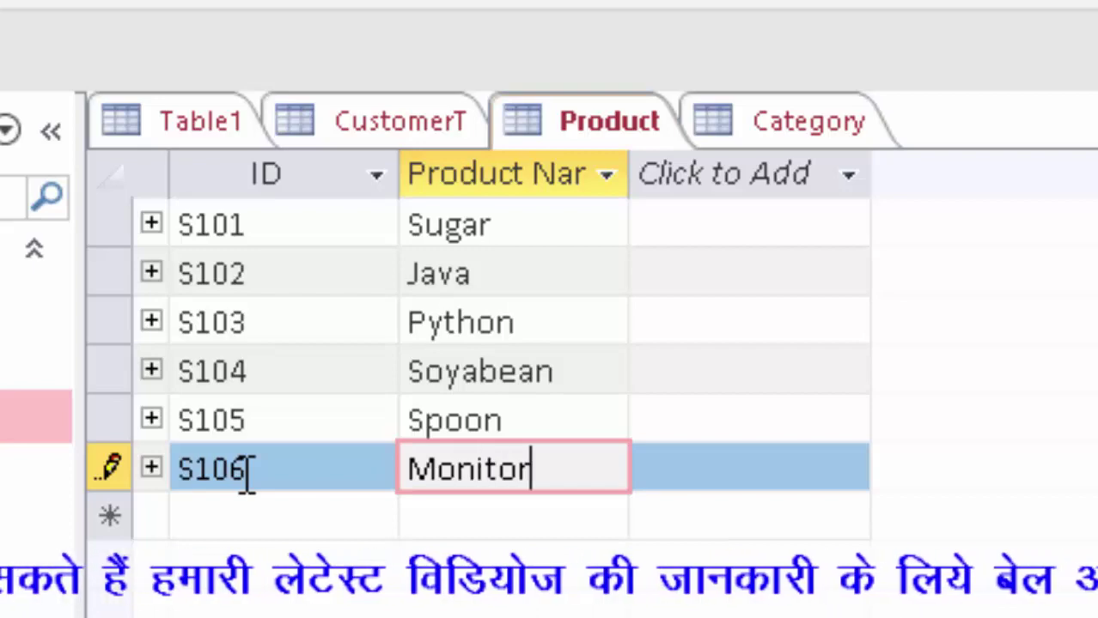
key(Tab)
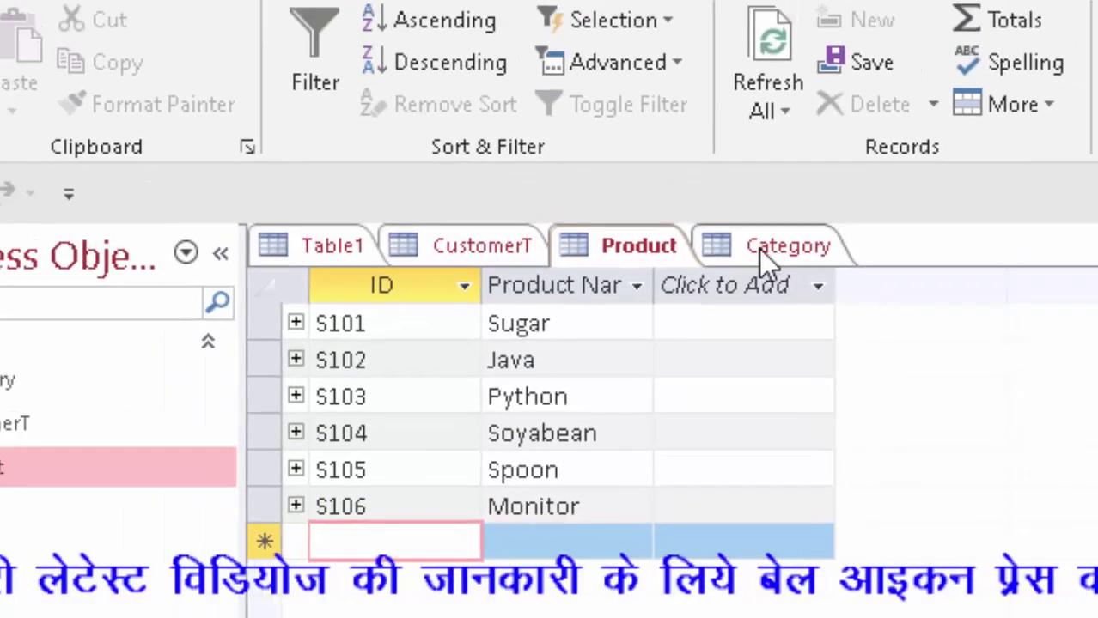
click(767, 311)
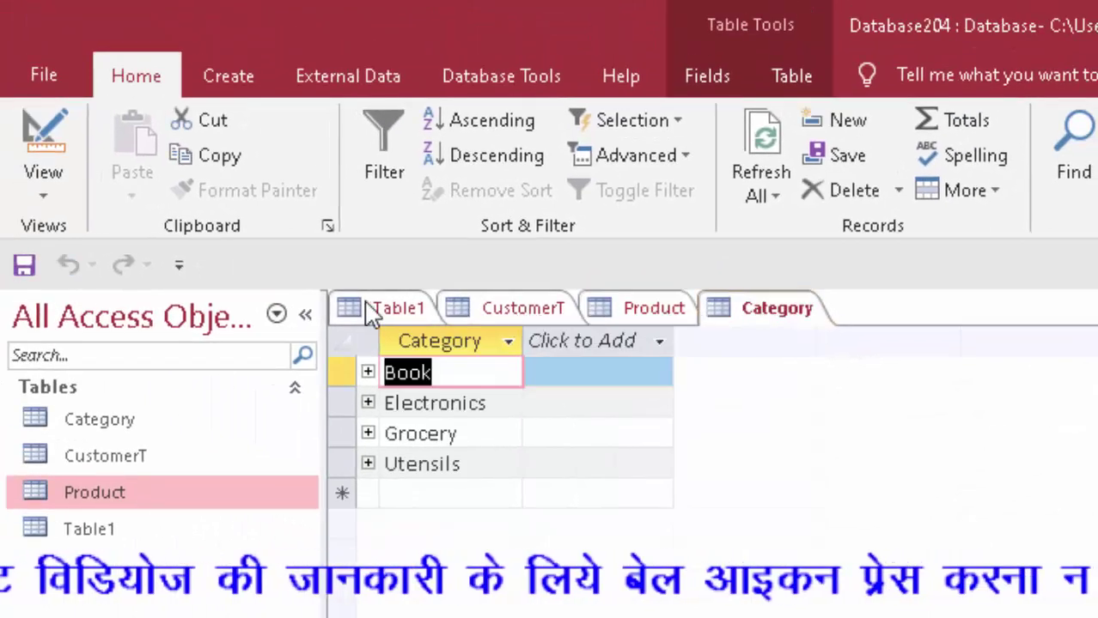
Refresh all data in Table1 and set record 2's Product Name to Monitor.
click(371, 313)
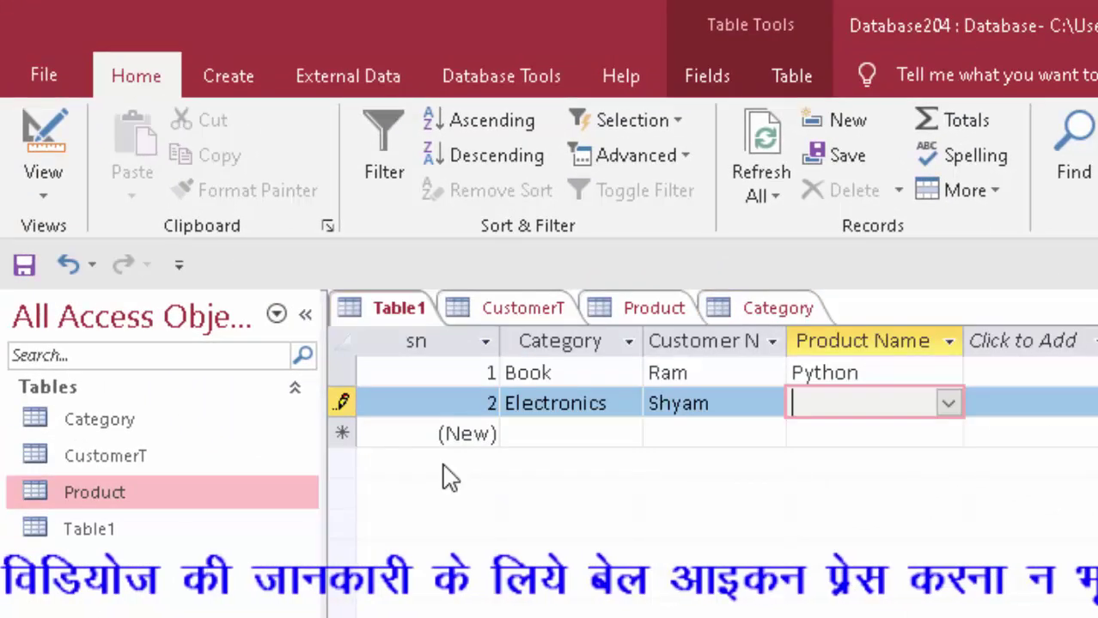
click(949, 406)
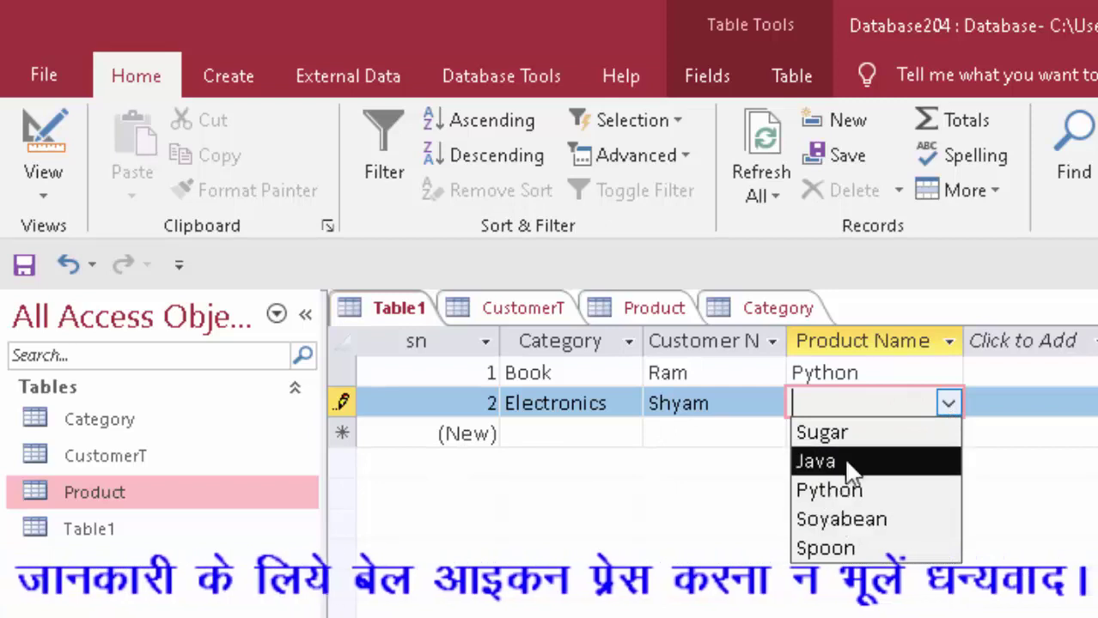
click(765, 135)
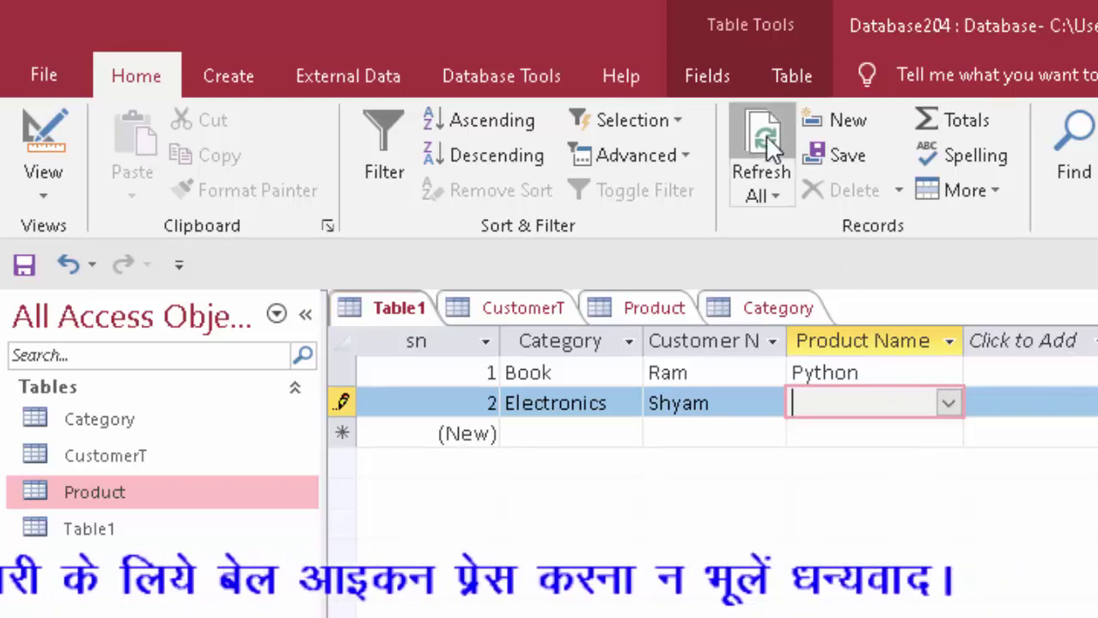
click(948, 404)
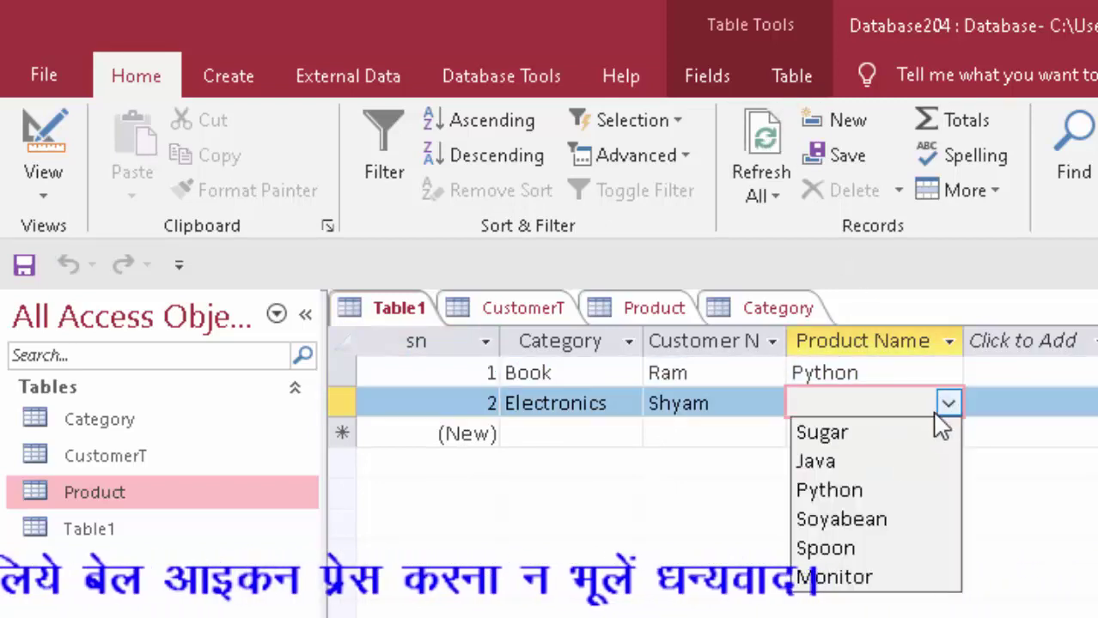
click(878, 586)
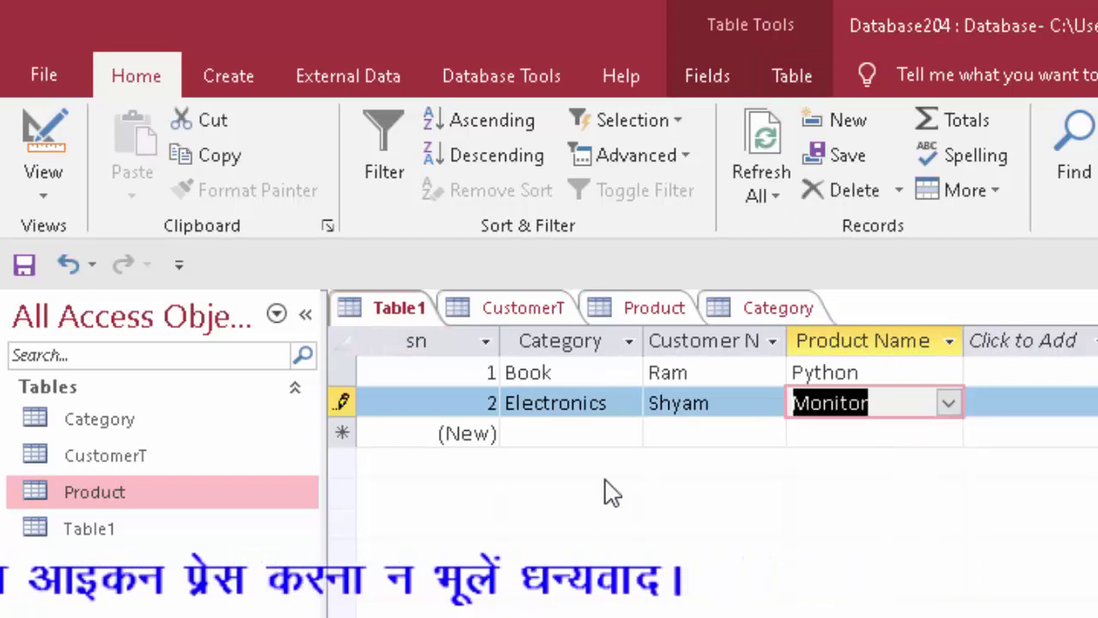
click(574, 440)
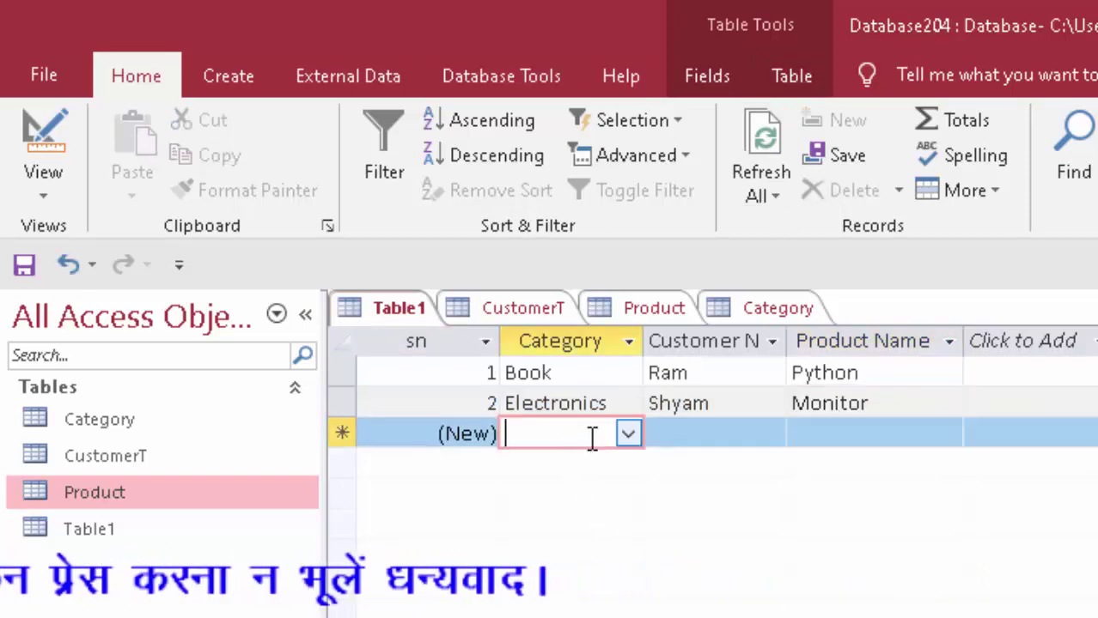